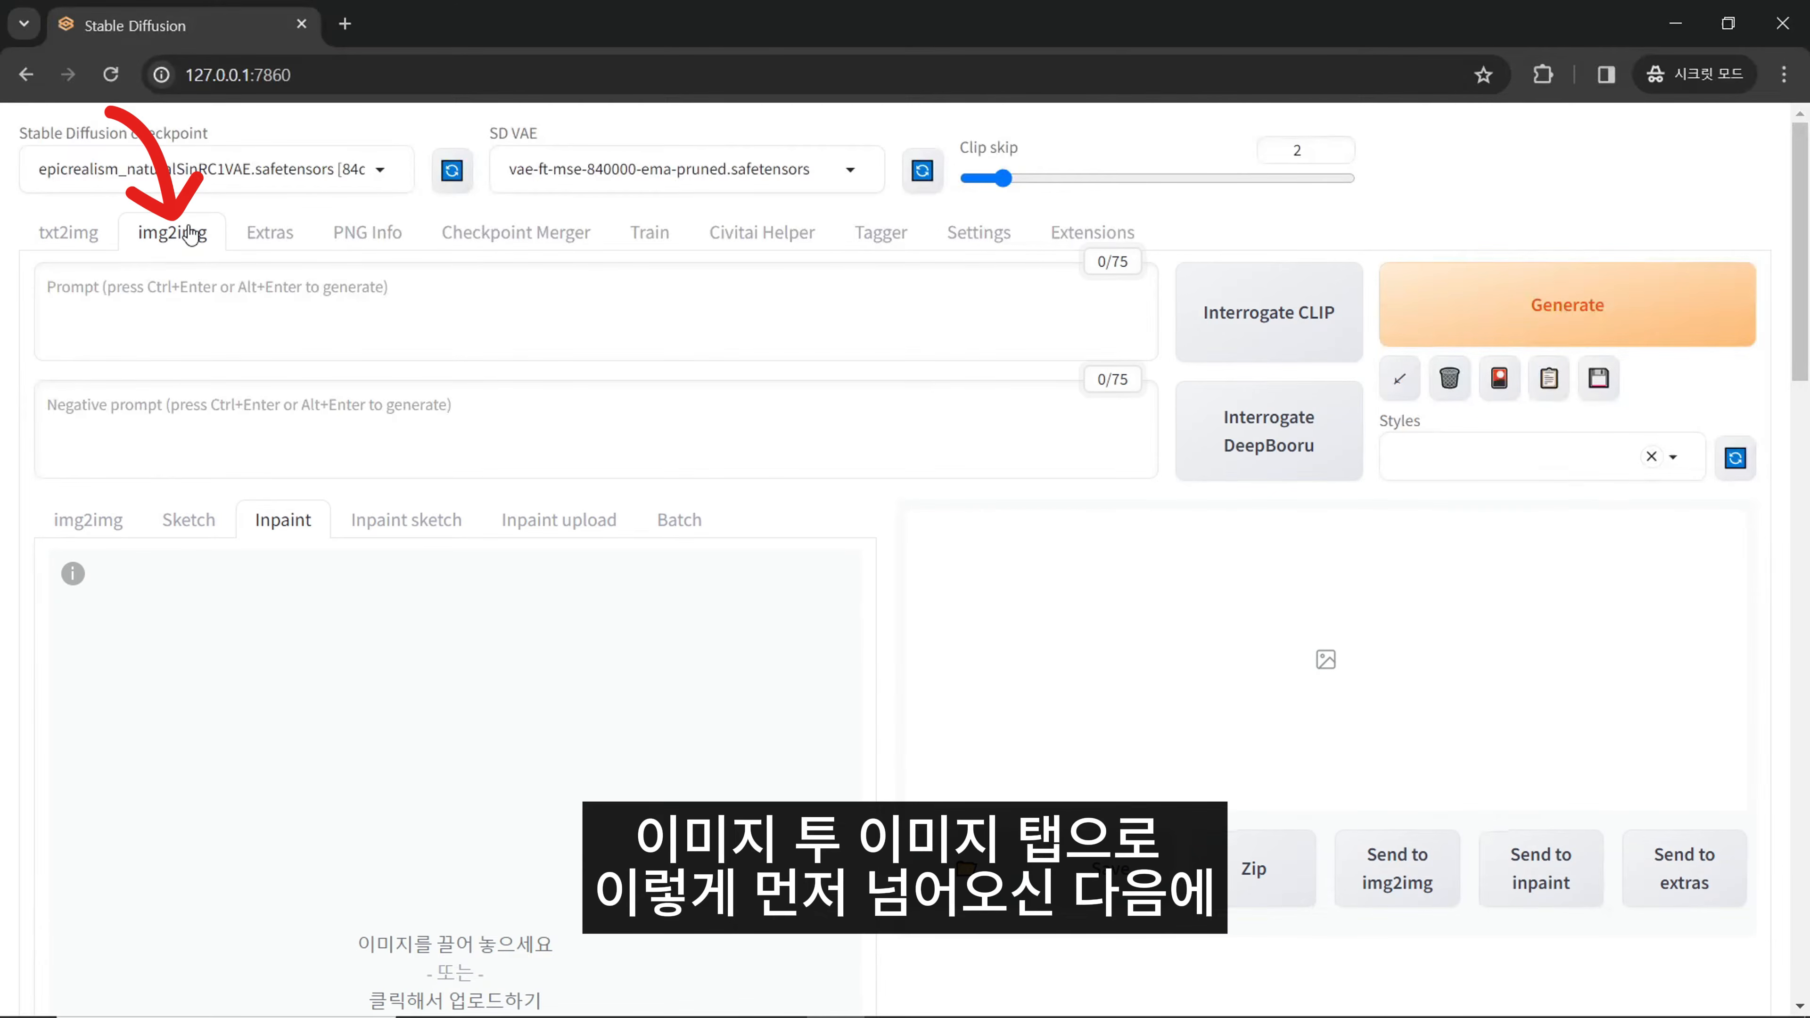
pyautogui.click(82, 526)
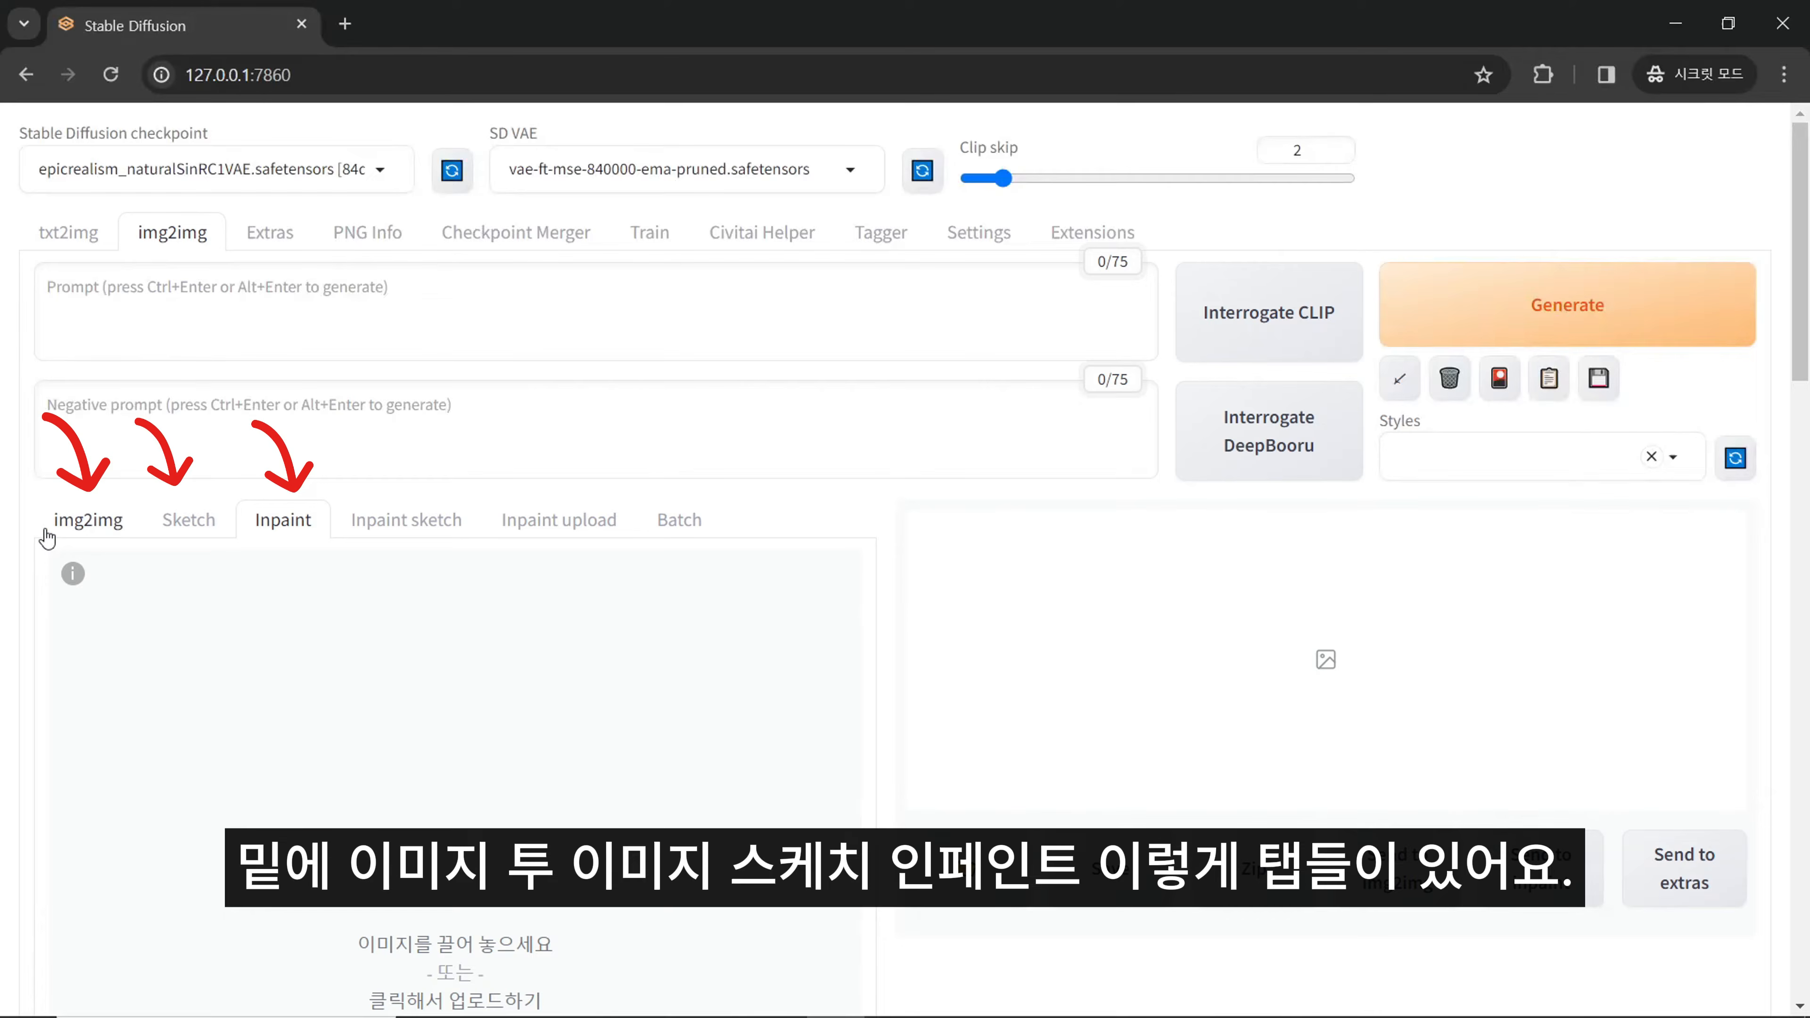
pyautogui.click(271, 524)
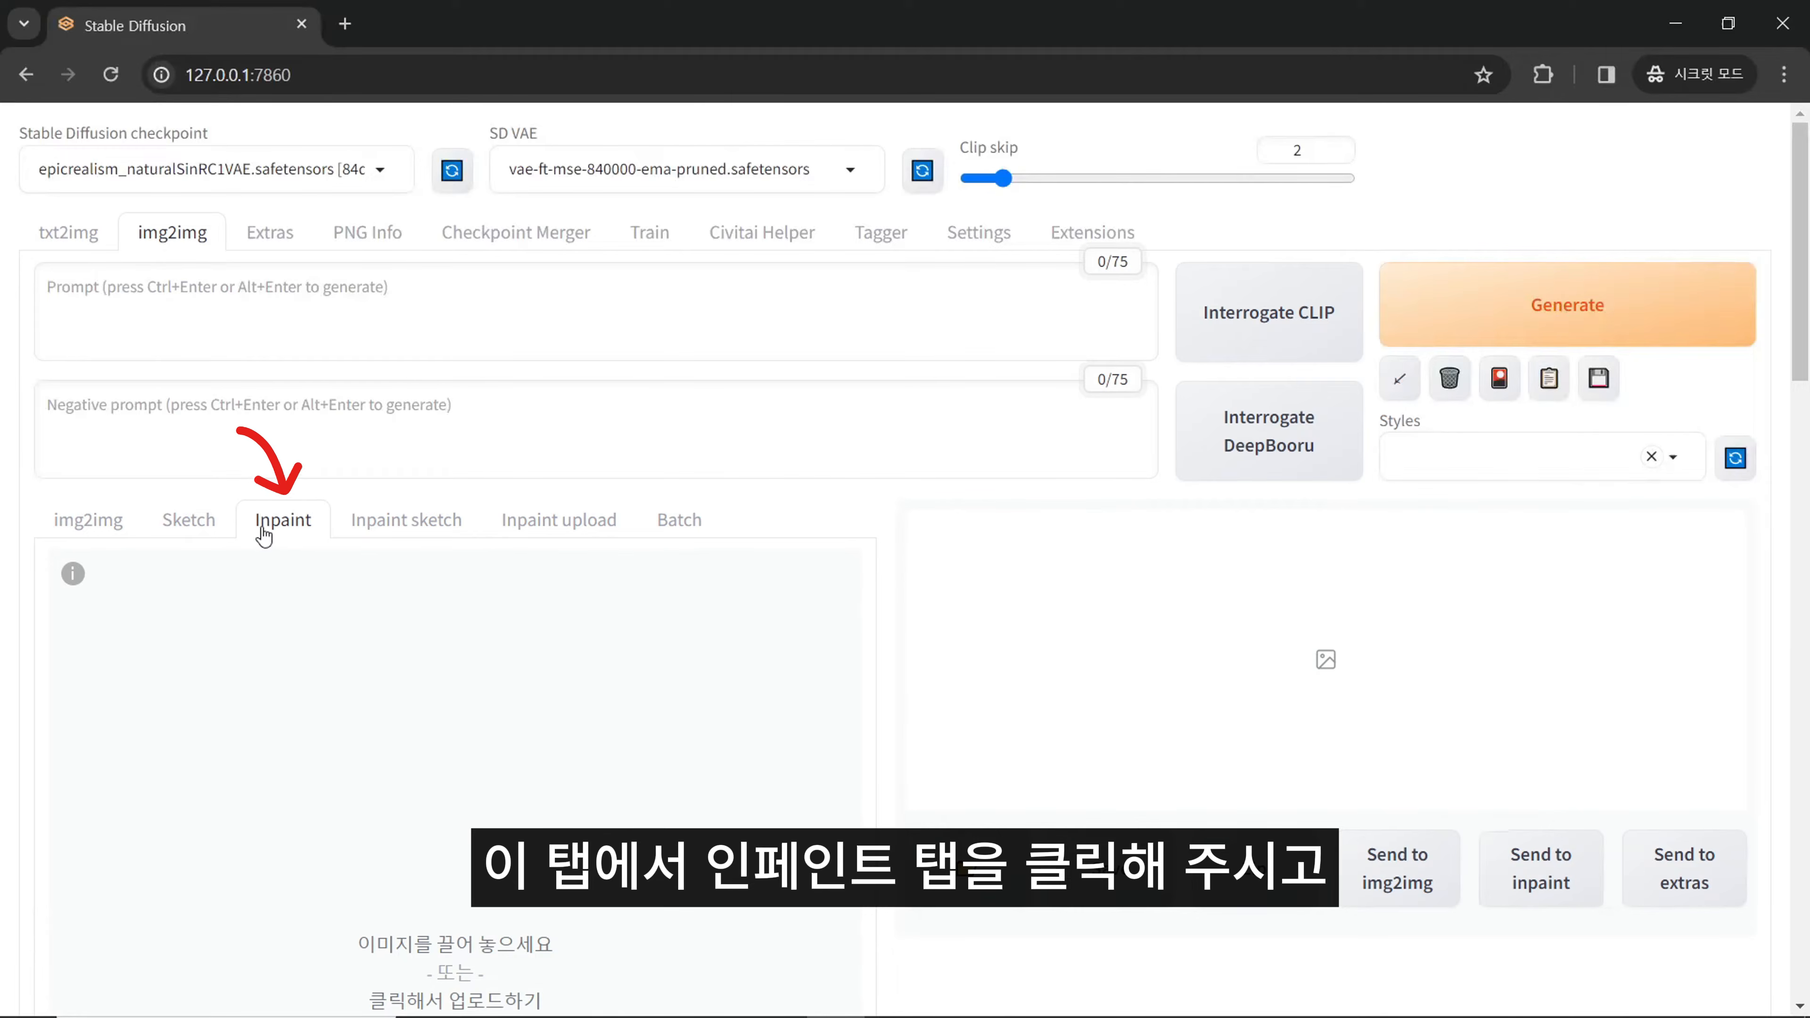
pyautogui.scroll(-1, 345, 469)
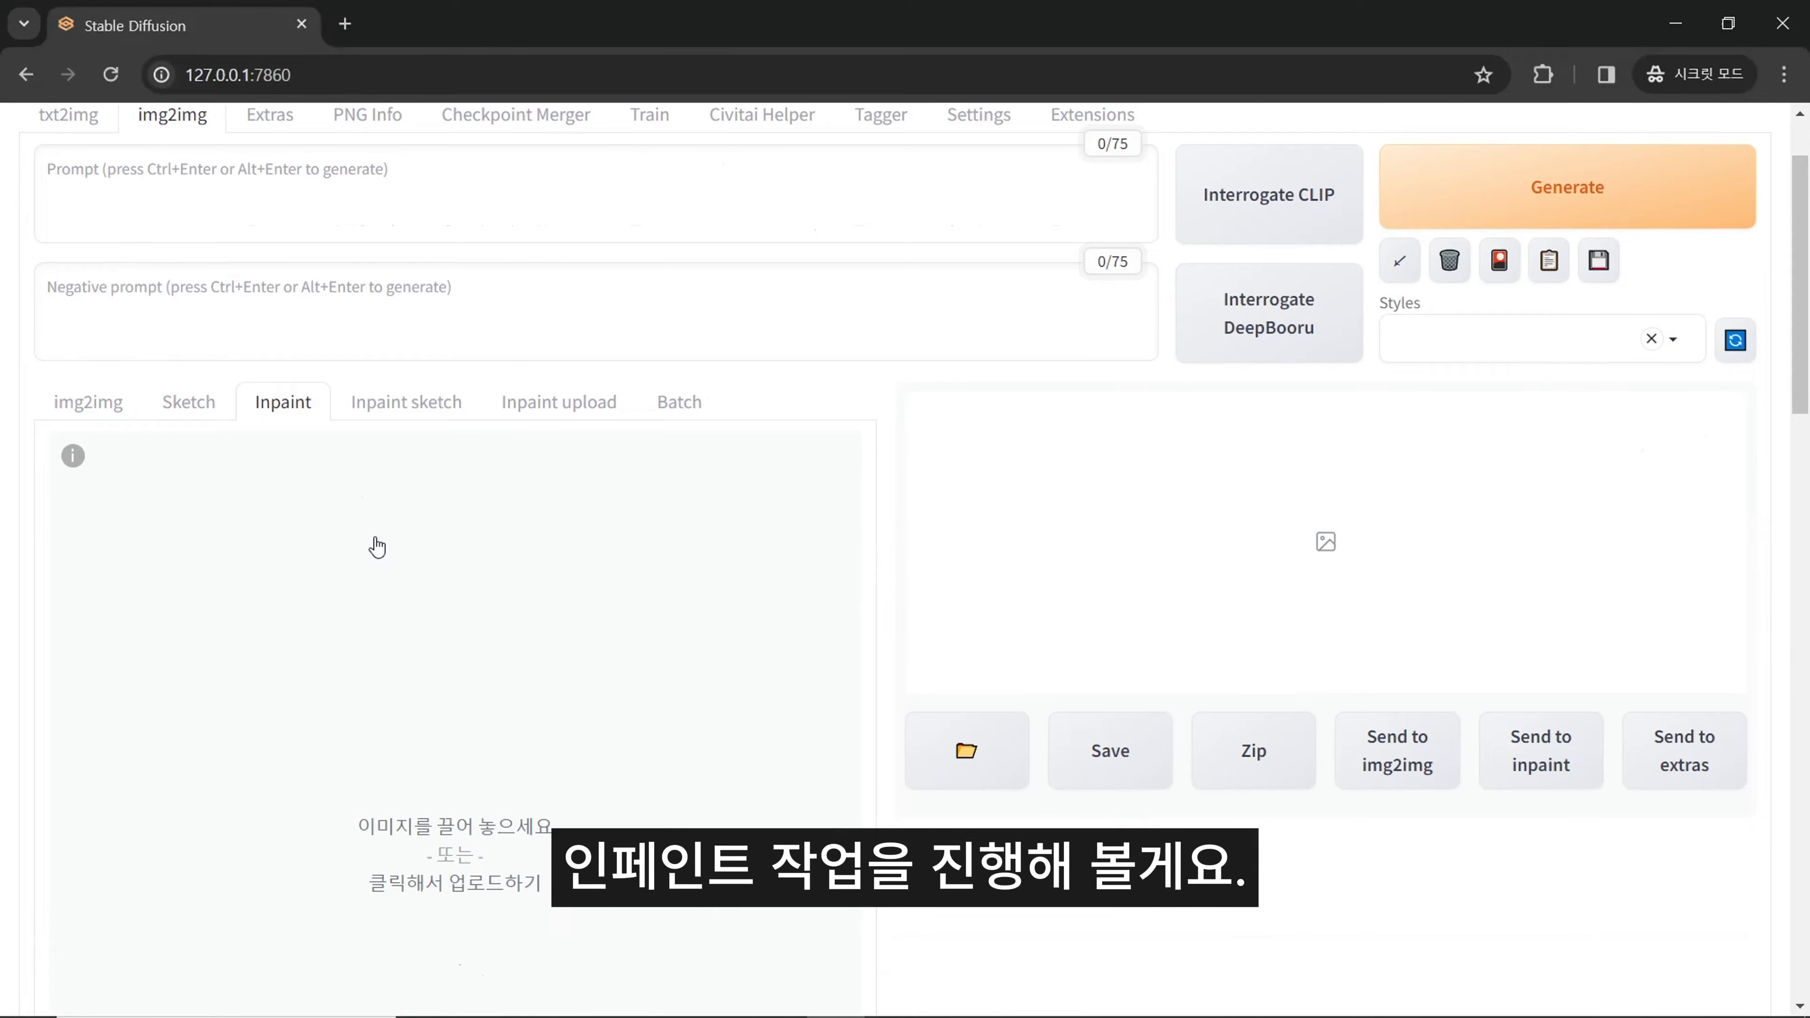
pyautogui.click(377, 547)
pyautogui.doubleClick(417, 201)
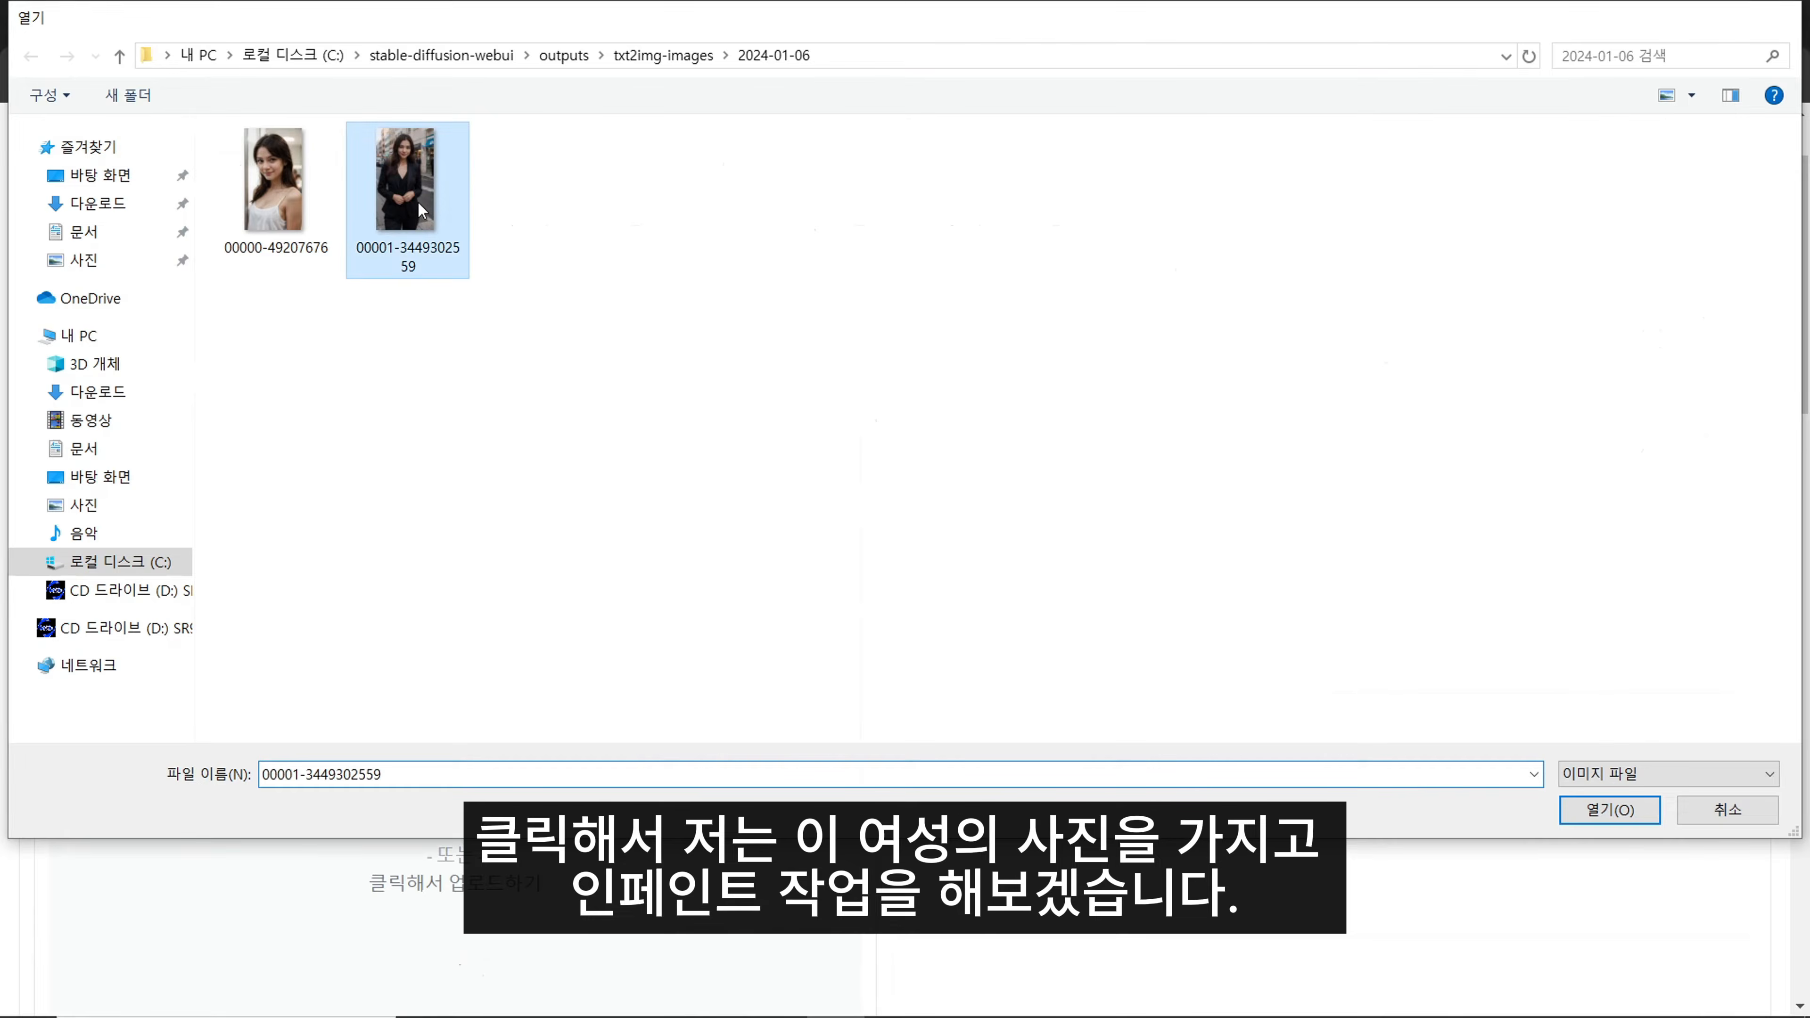
# - Compare the inpaint options beneath the loaded image with the plain img2img options, and return to Inpaint
pyautogui.scroll(-3, 944, 532)
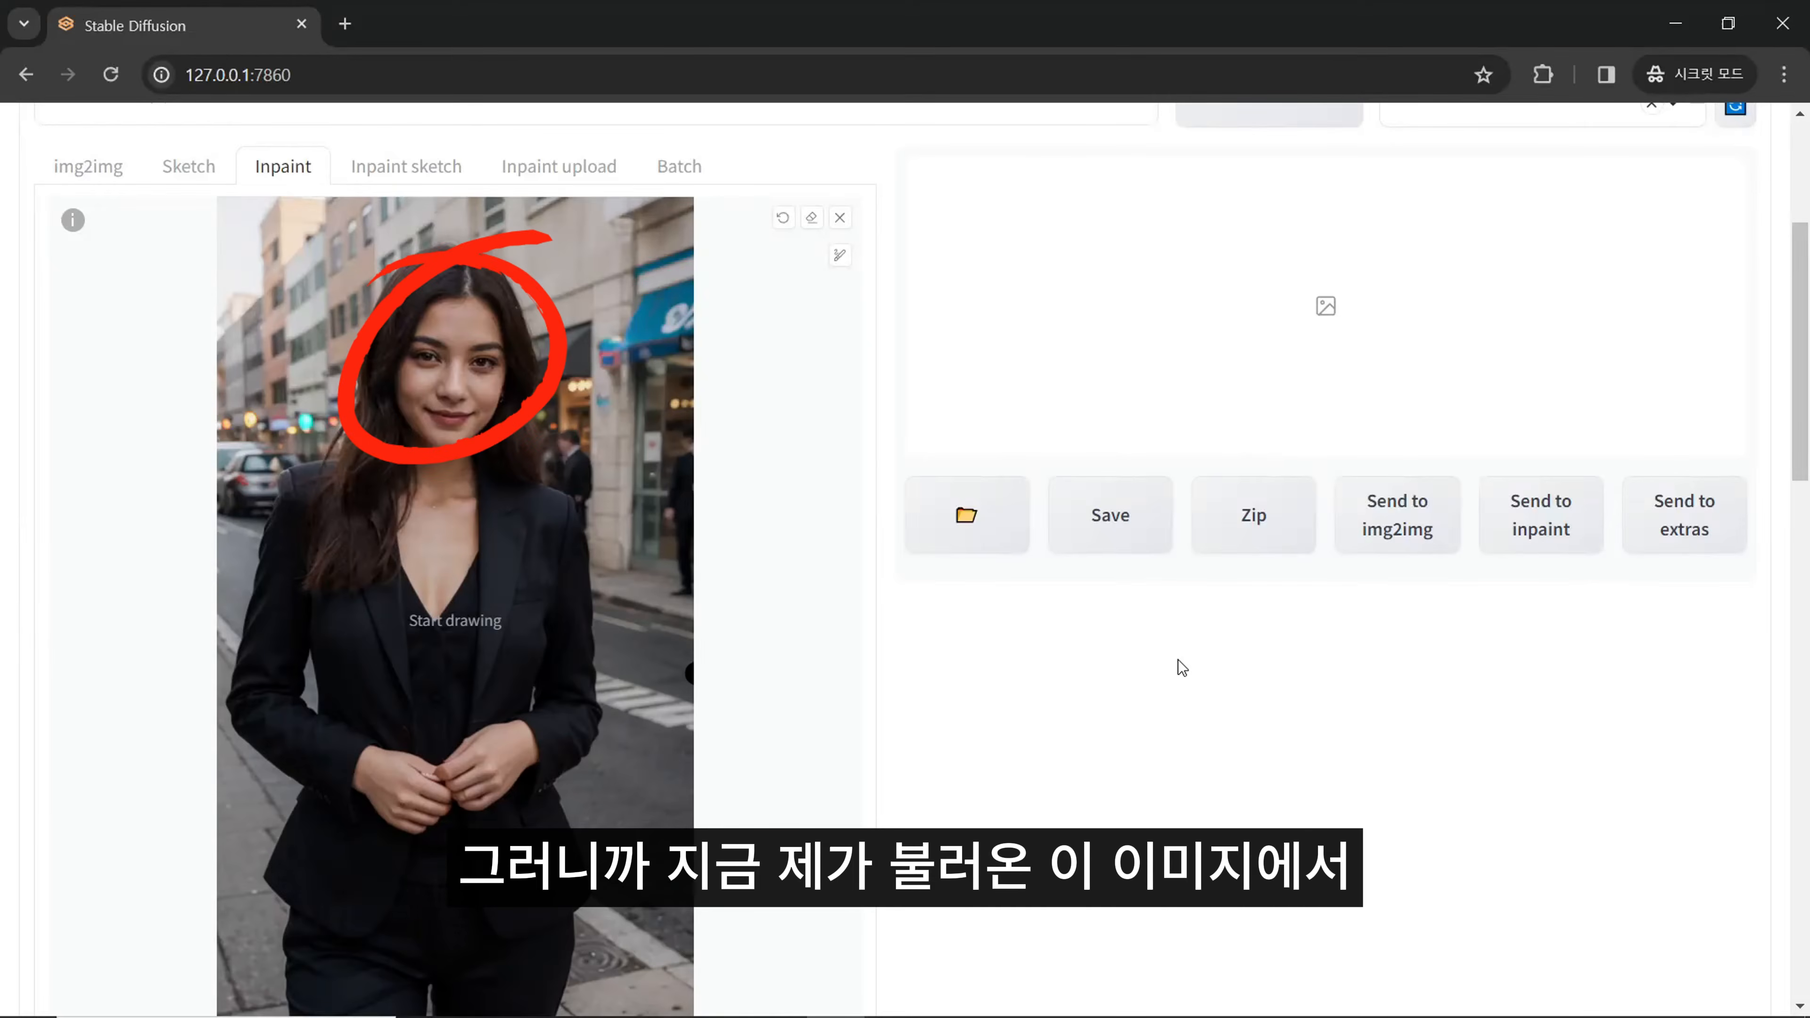
pyautogui.scroll(-1, 381, 502)
pyautogui.scroll(1, 354, 502)
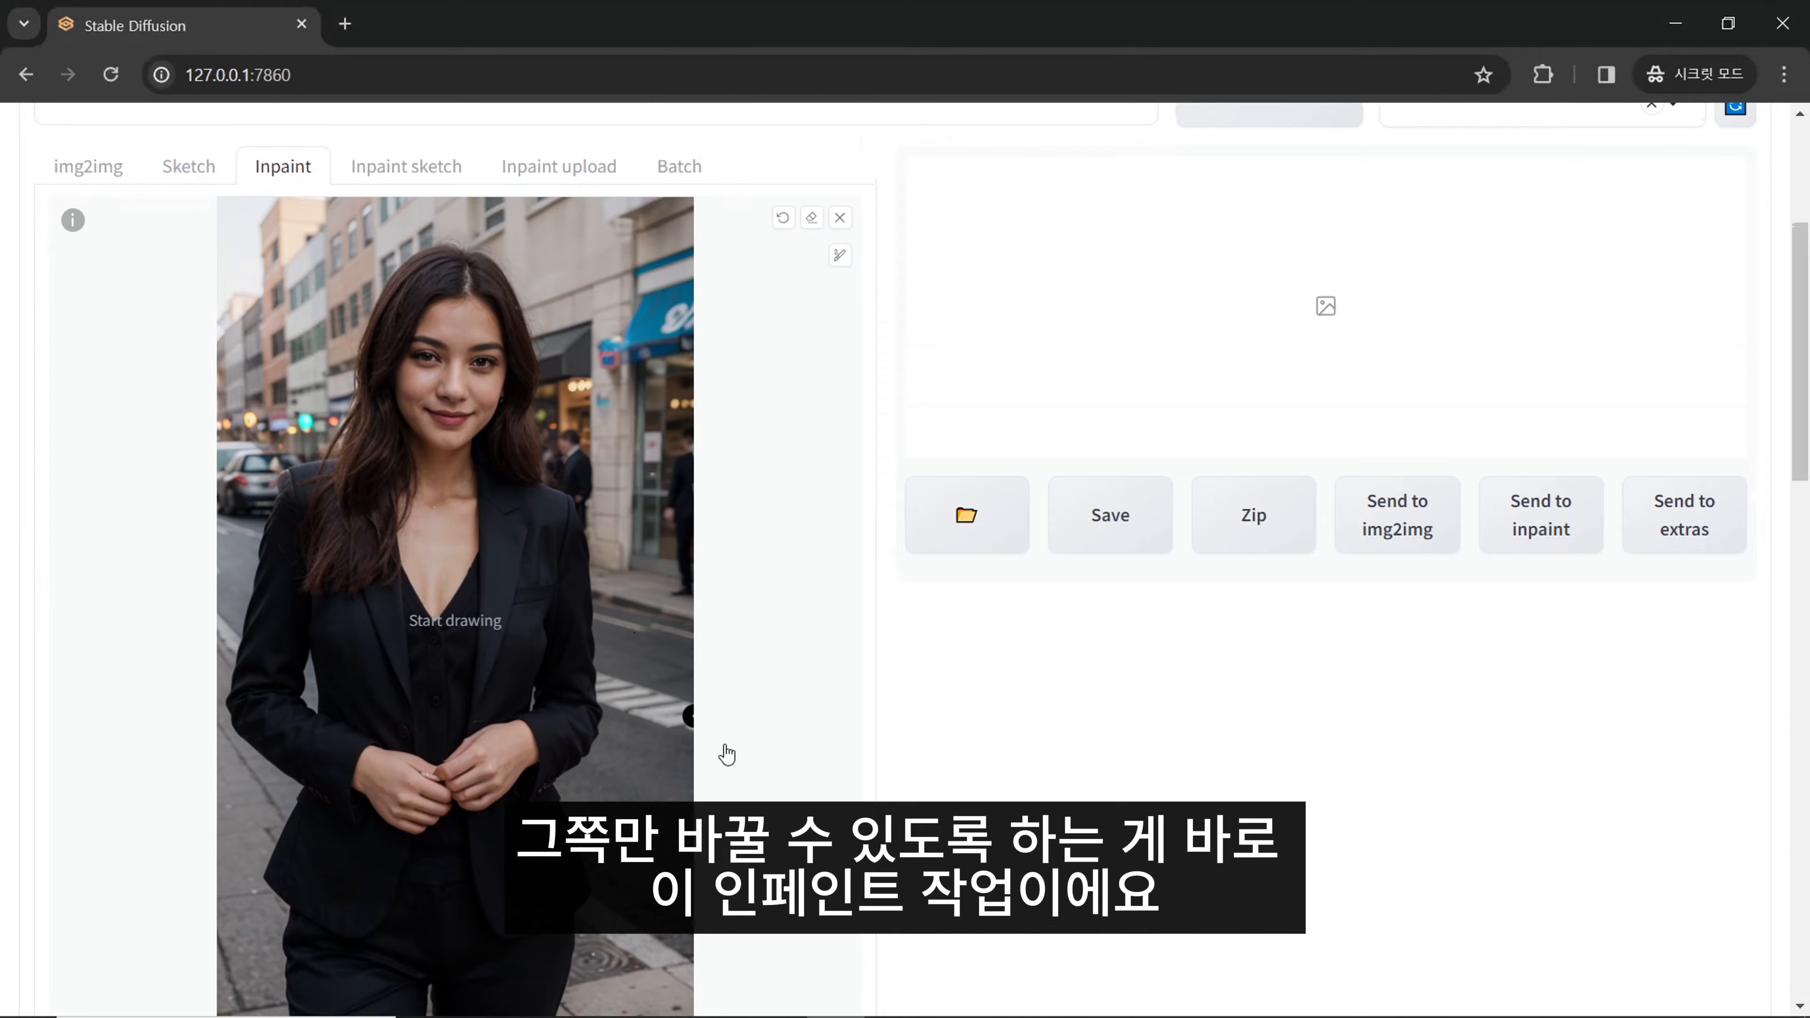
pyautogui.scroll(2, 716, 745)
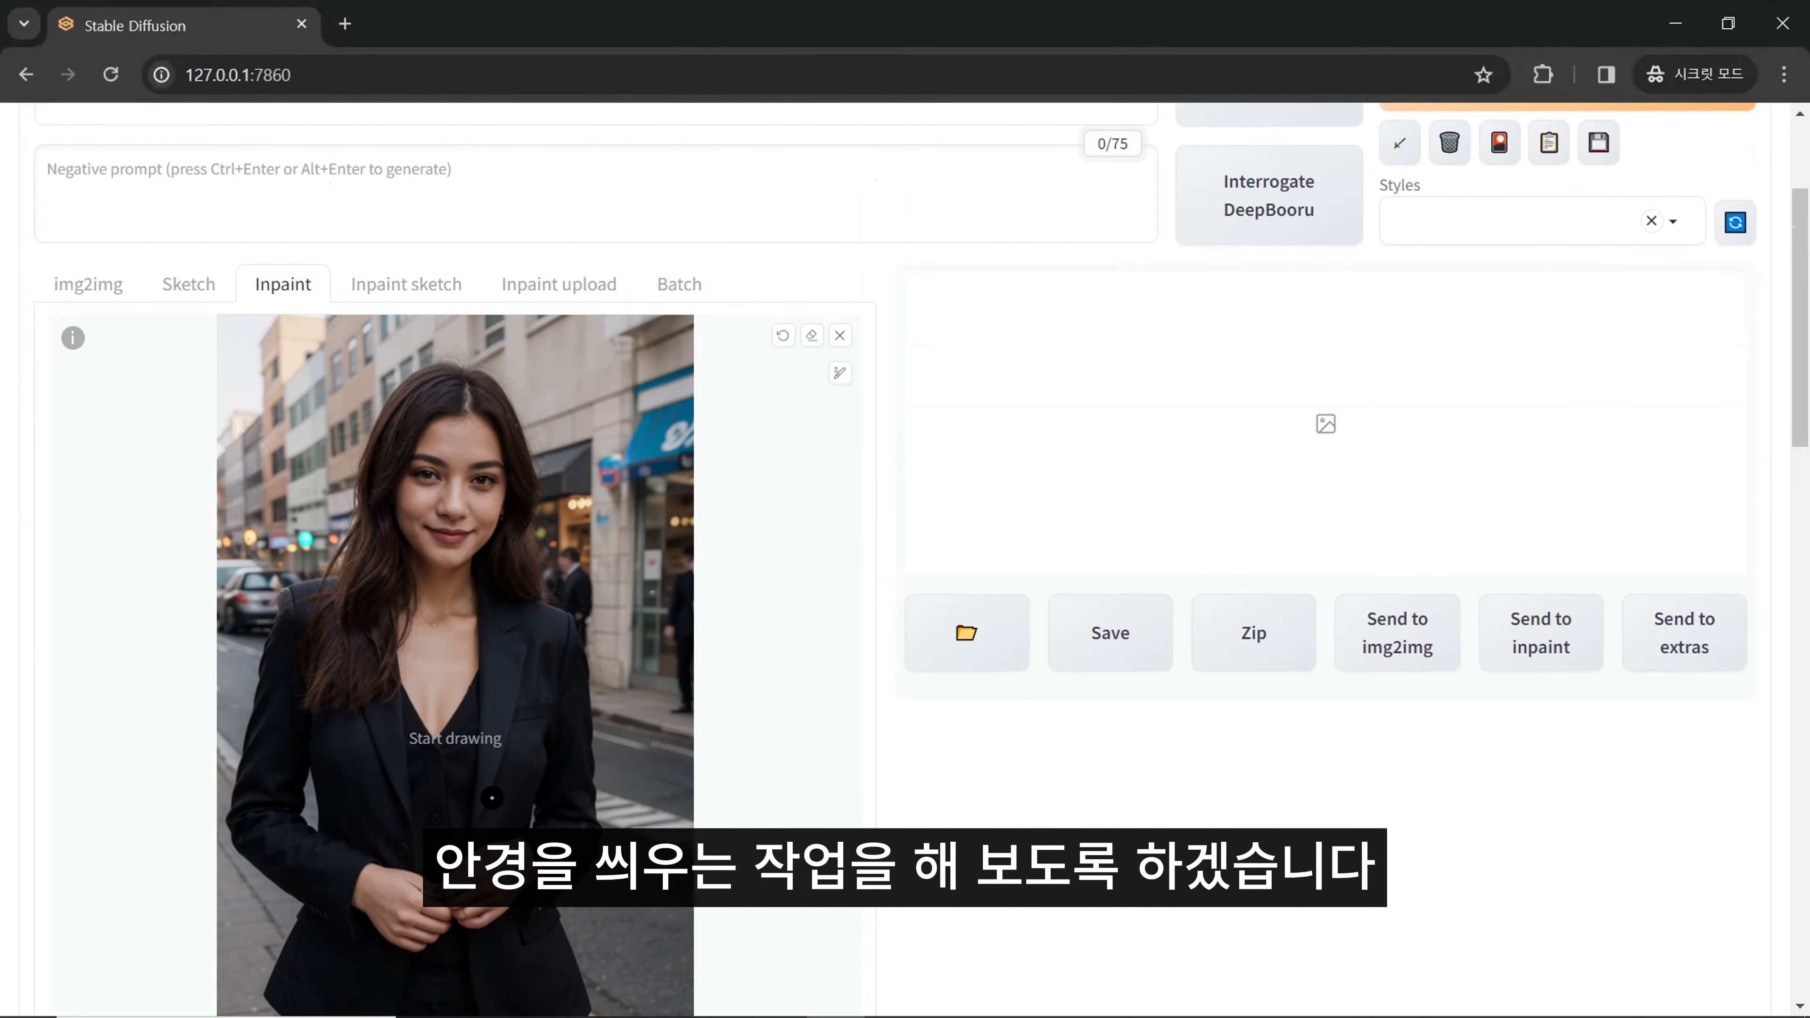
pyautogui.scroll(-2, 1171, 612)
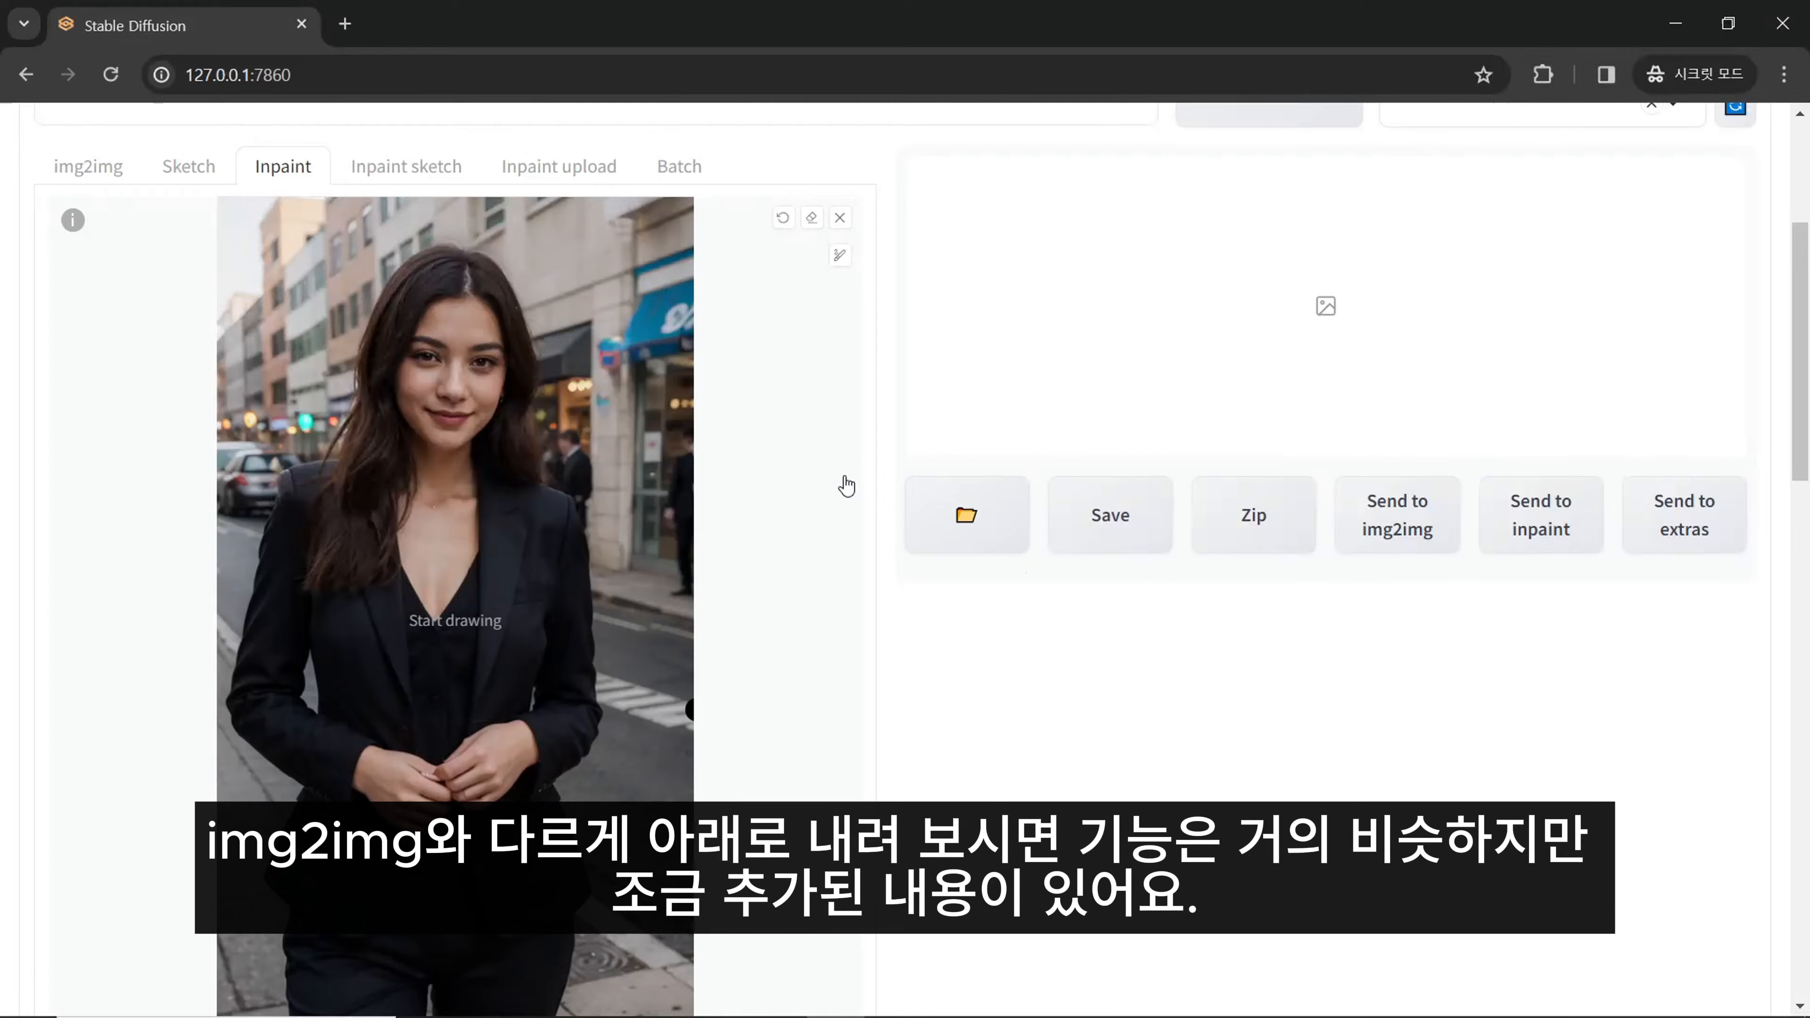
pyautogui.scroll(-15, 897, 412)
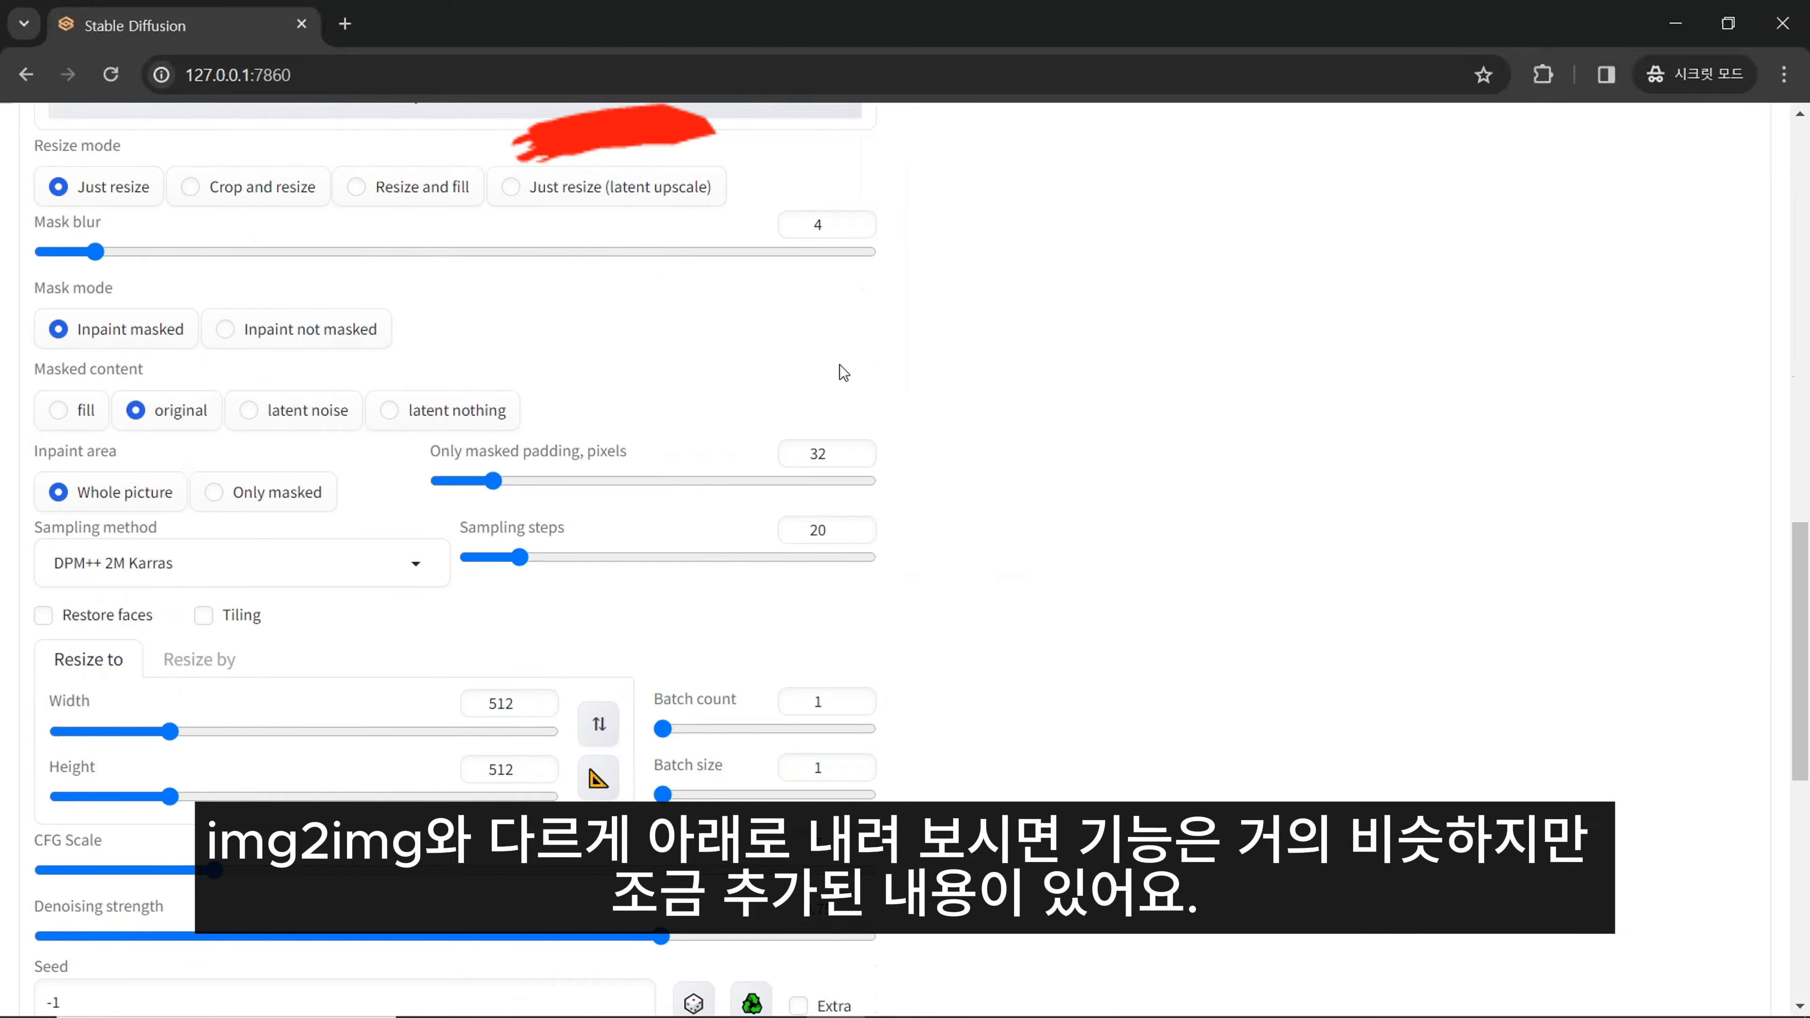
pyautogui.scroll(15, 856, 399)
pyautogui.click(109, 402)
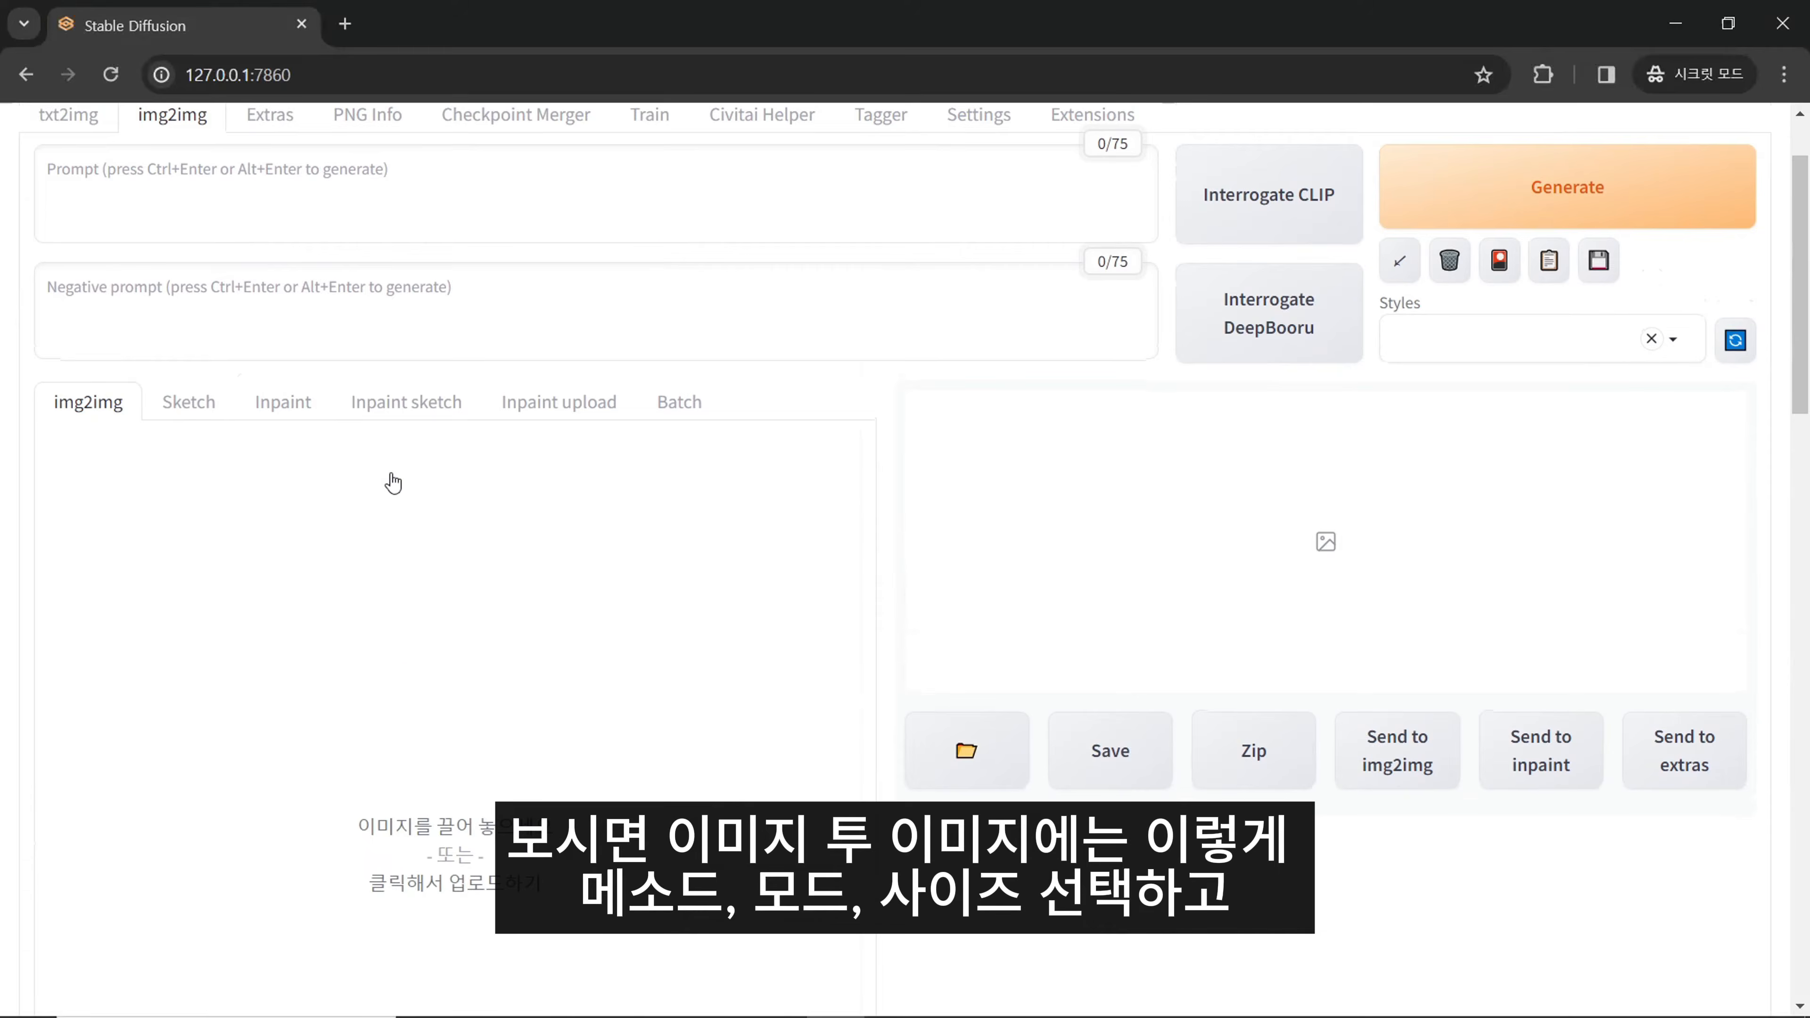
pyautogui.scroll(-10, 421, 473)
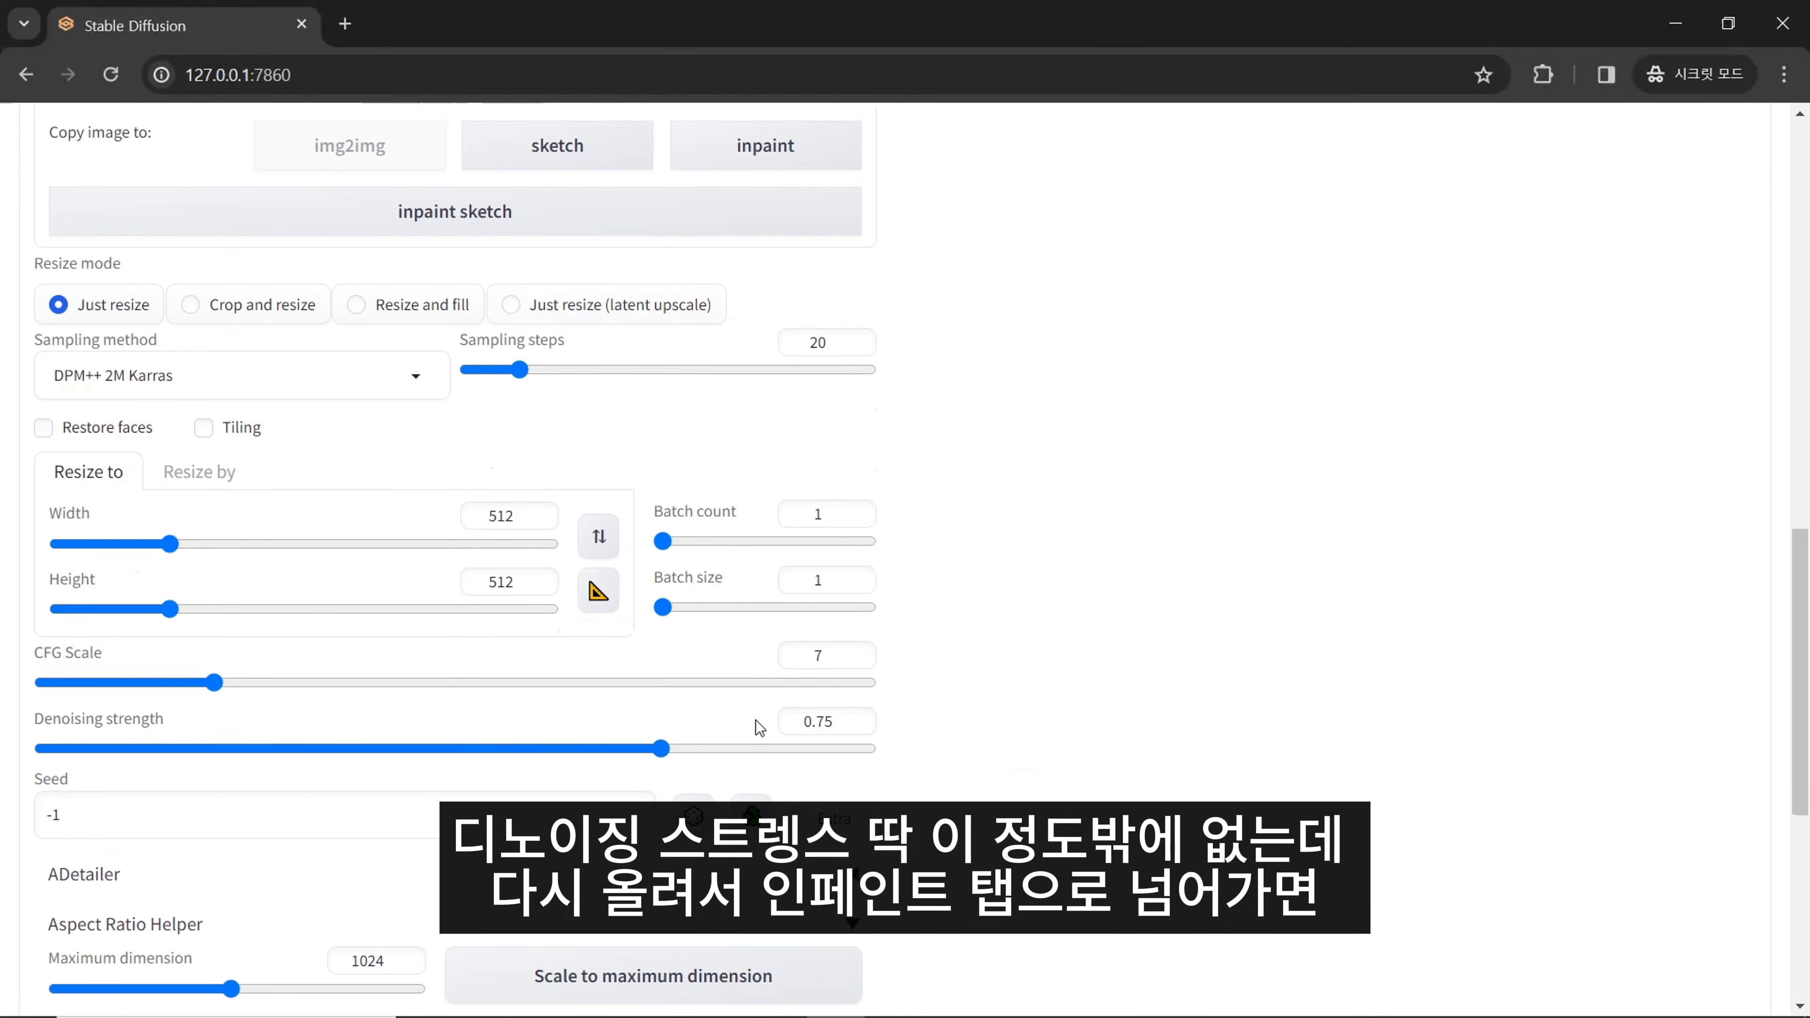
pyautogui.scroll(10, 734, 706)
pyautogui.click(283, 402)
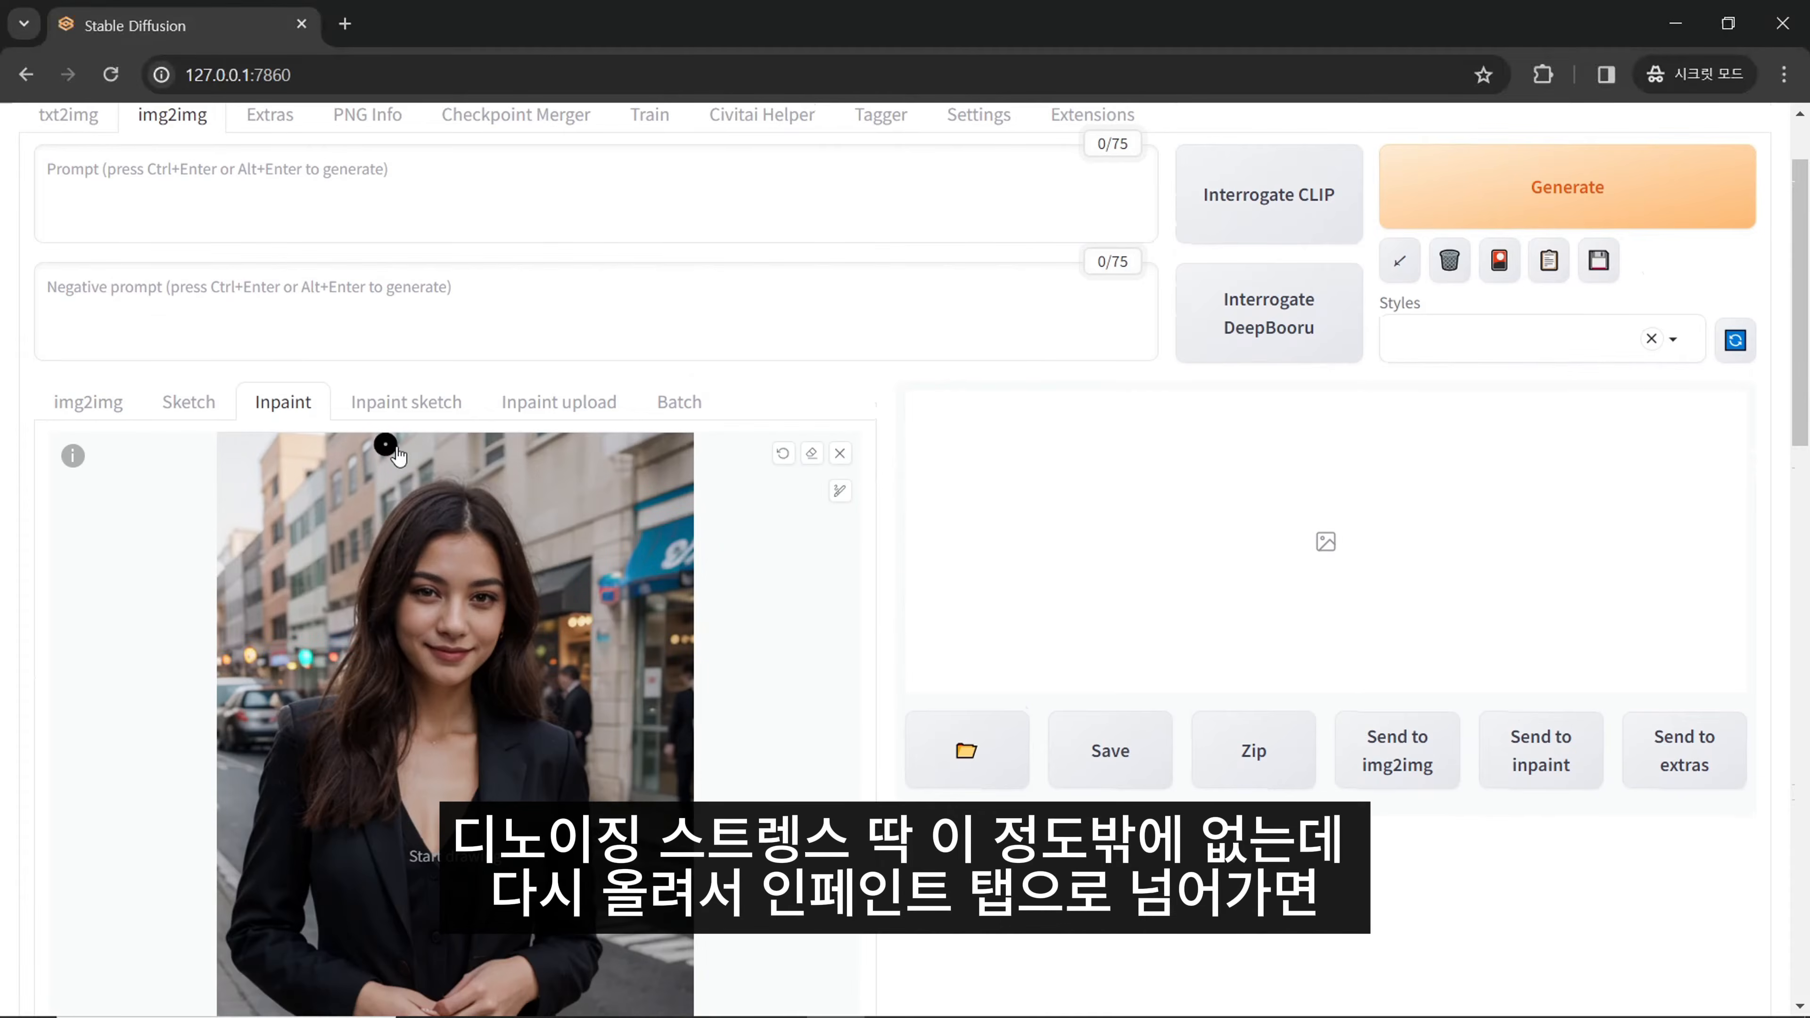
# - Examine the mask blur and mask mode settings together with the mask painted over the woman's eyes
pyautogui.scroll(-15, 474, 493)
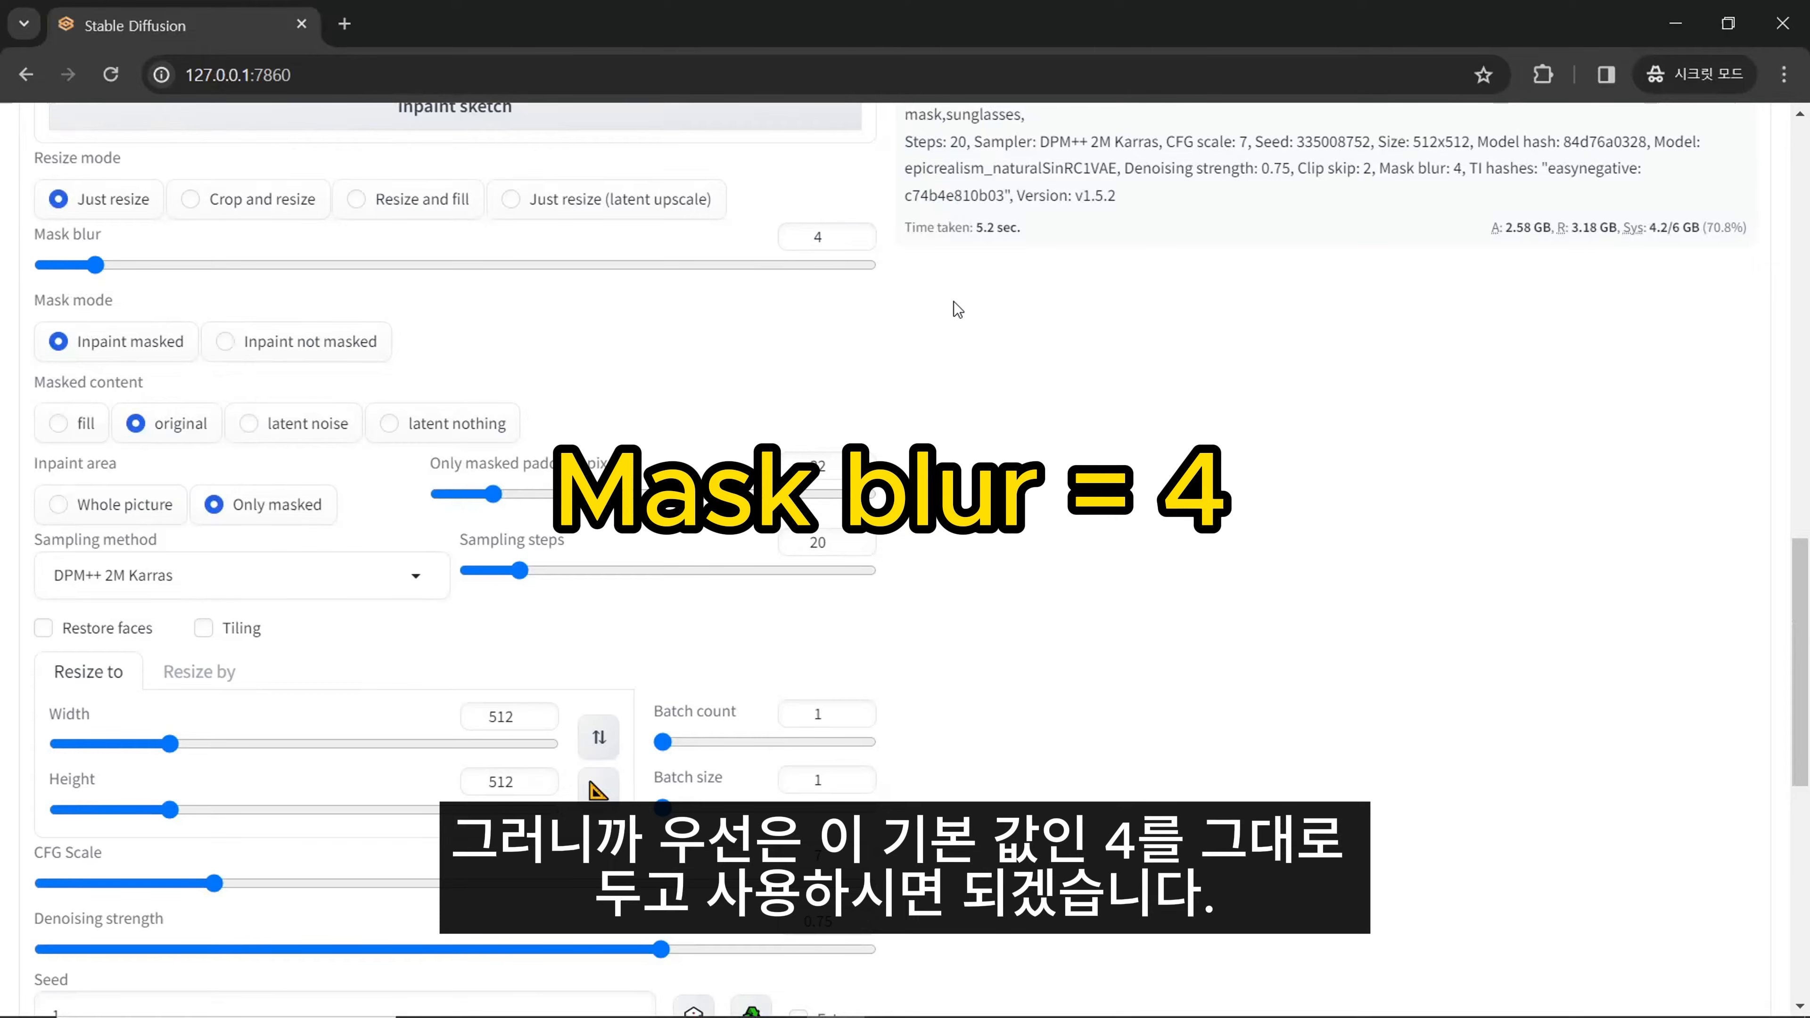
pyautogui.doubleClick(818, 236)
pyautogui.moveTo(113, 299); pyautogui.dragTo(37, 299)
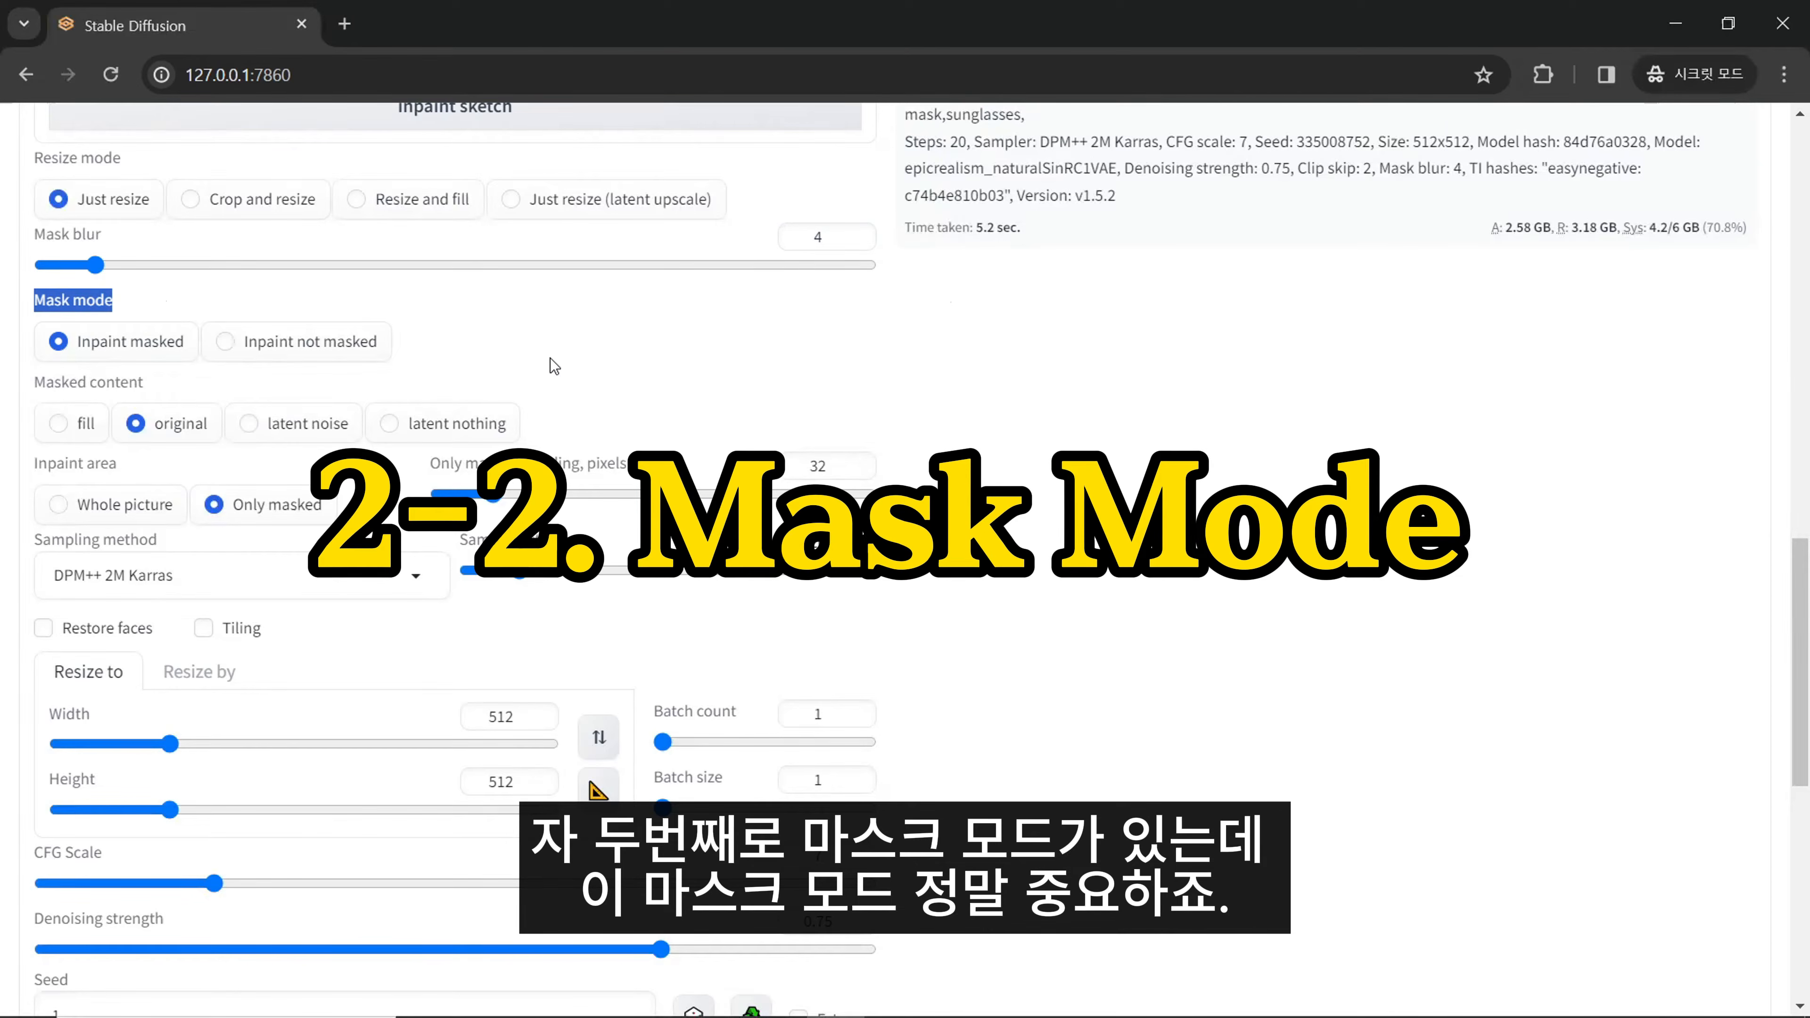
pyautogui.scroll(5, 157, 374)
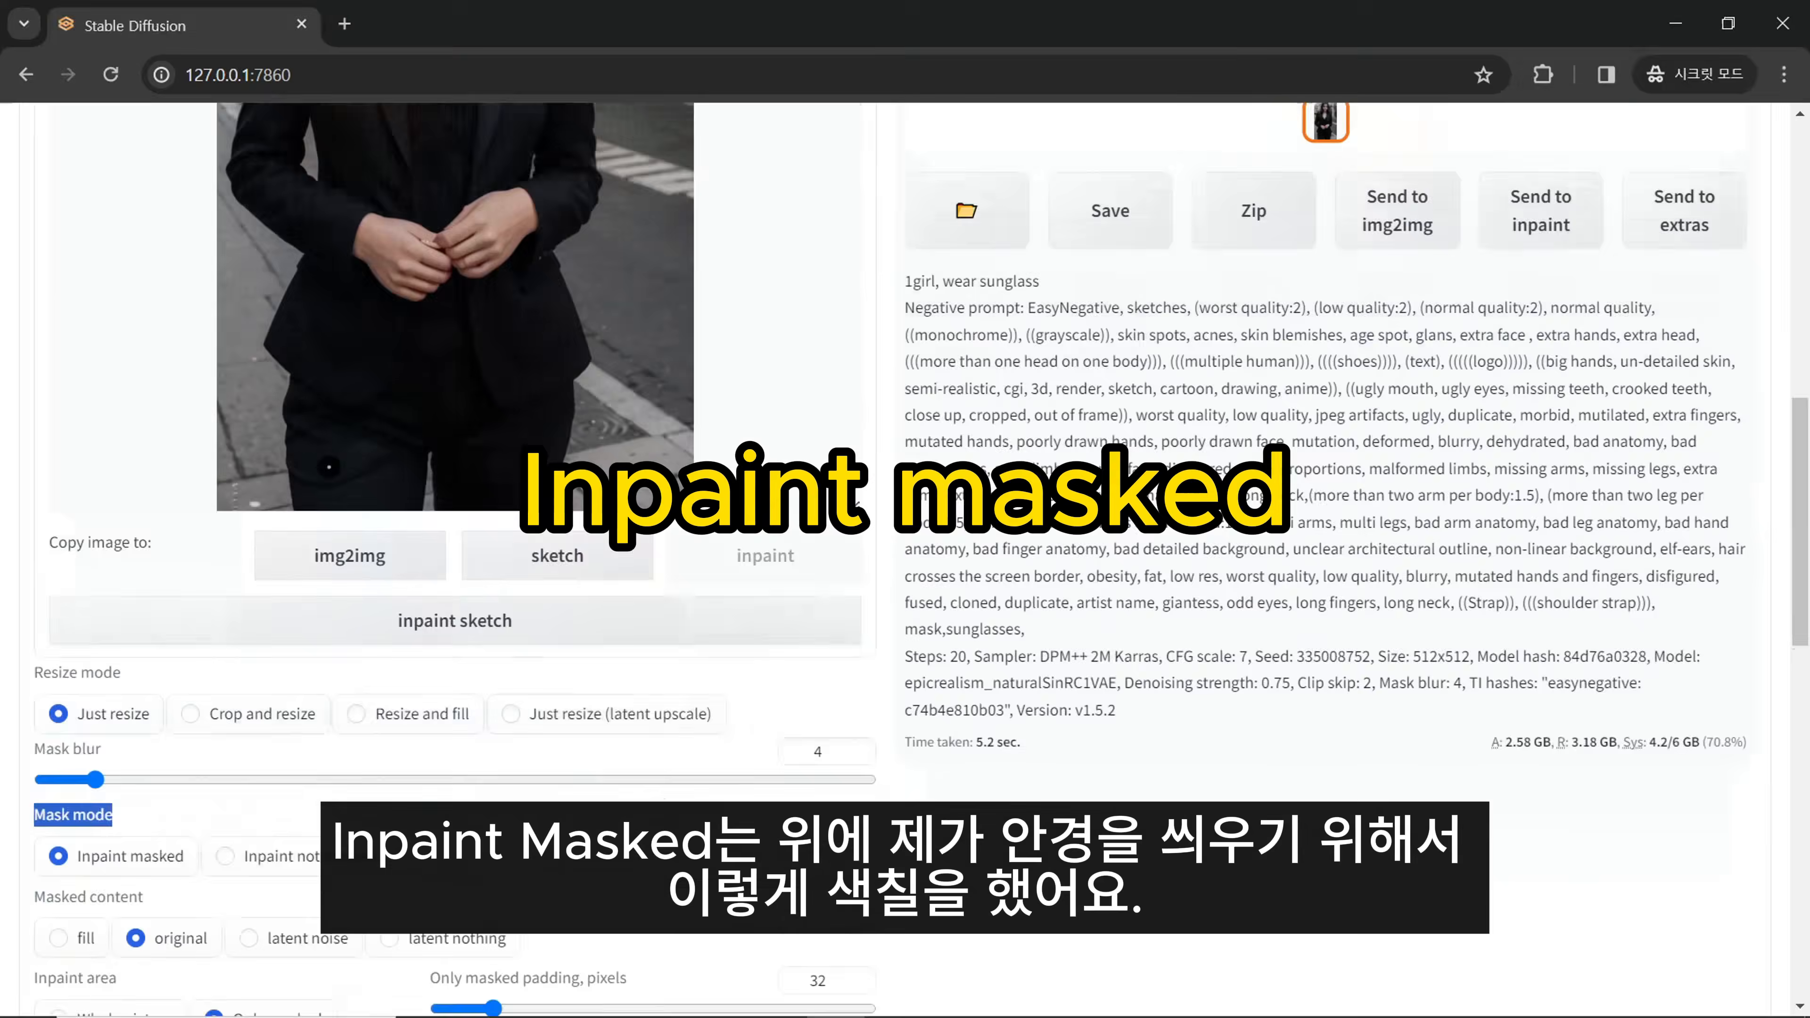
pyautogui.scroll(5, 329, 466)
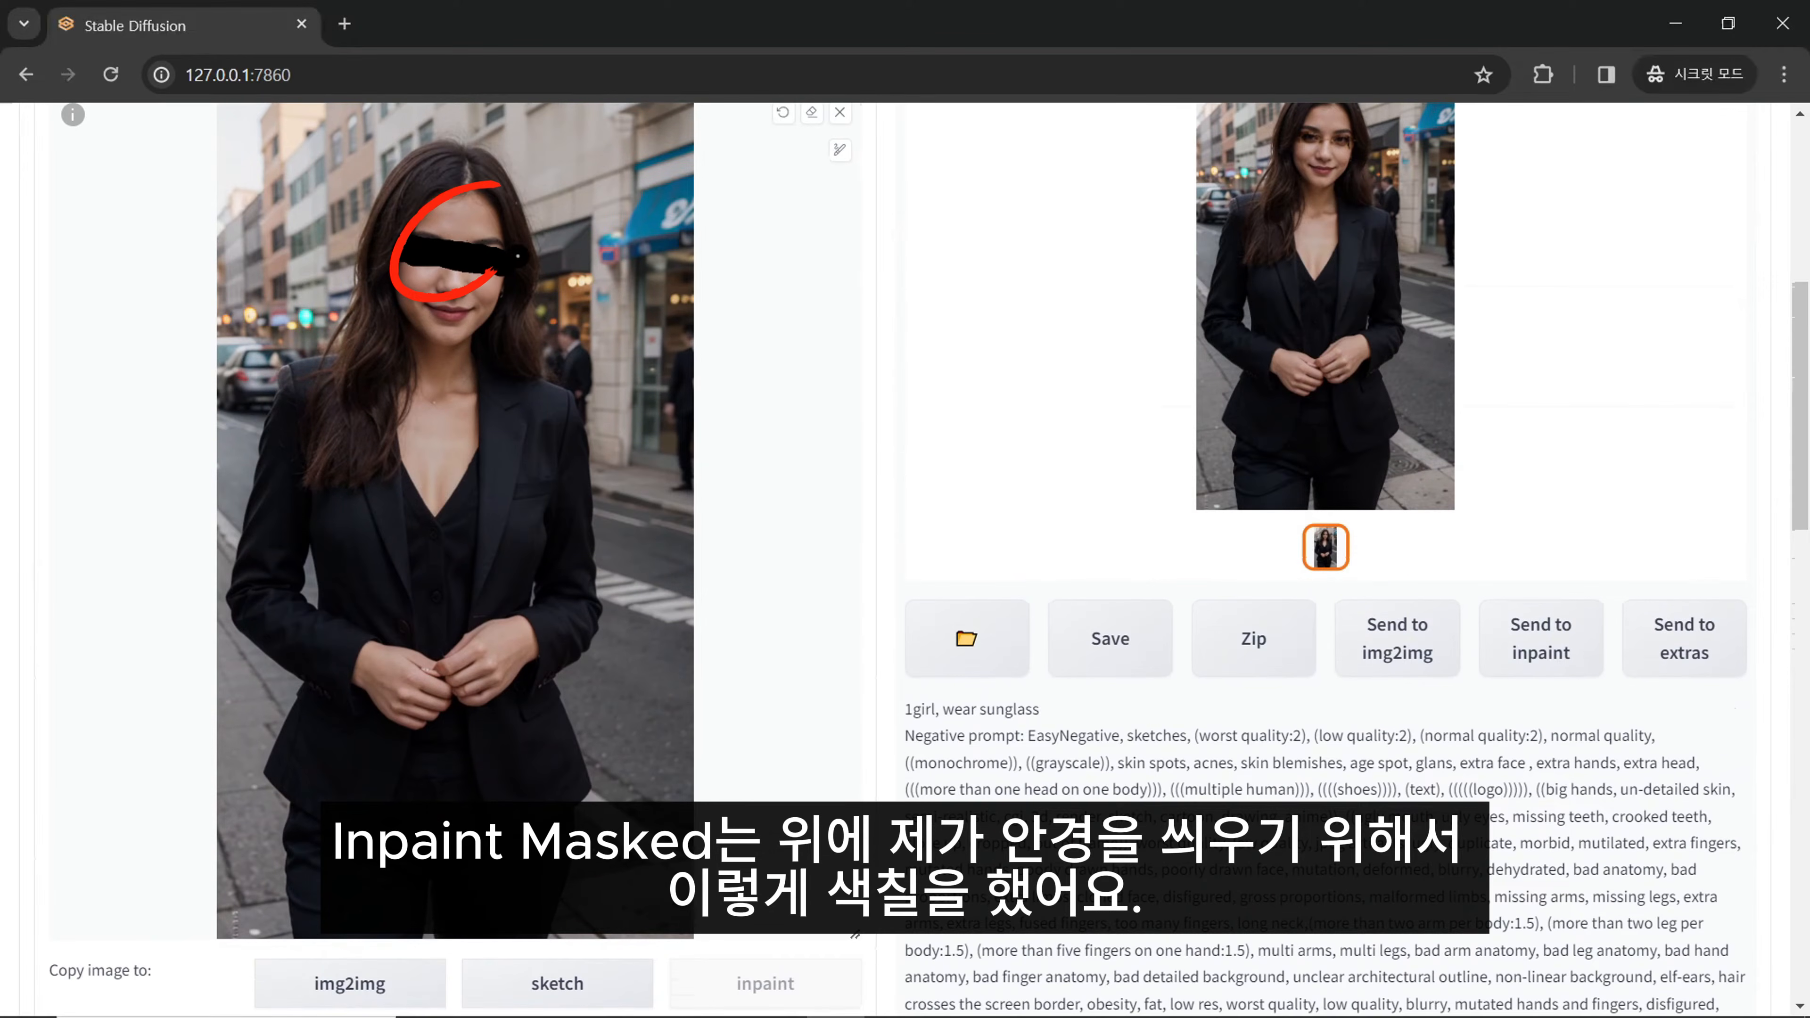
pyautogui.scroll(1, 593, 433)
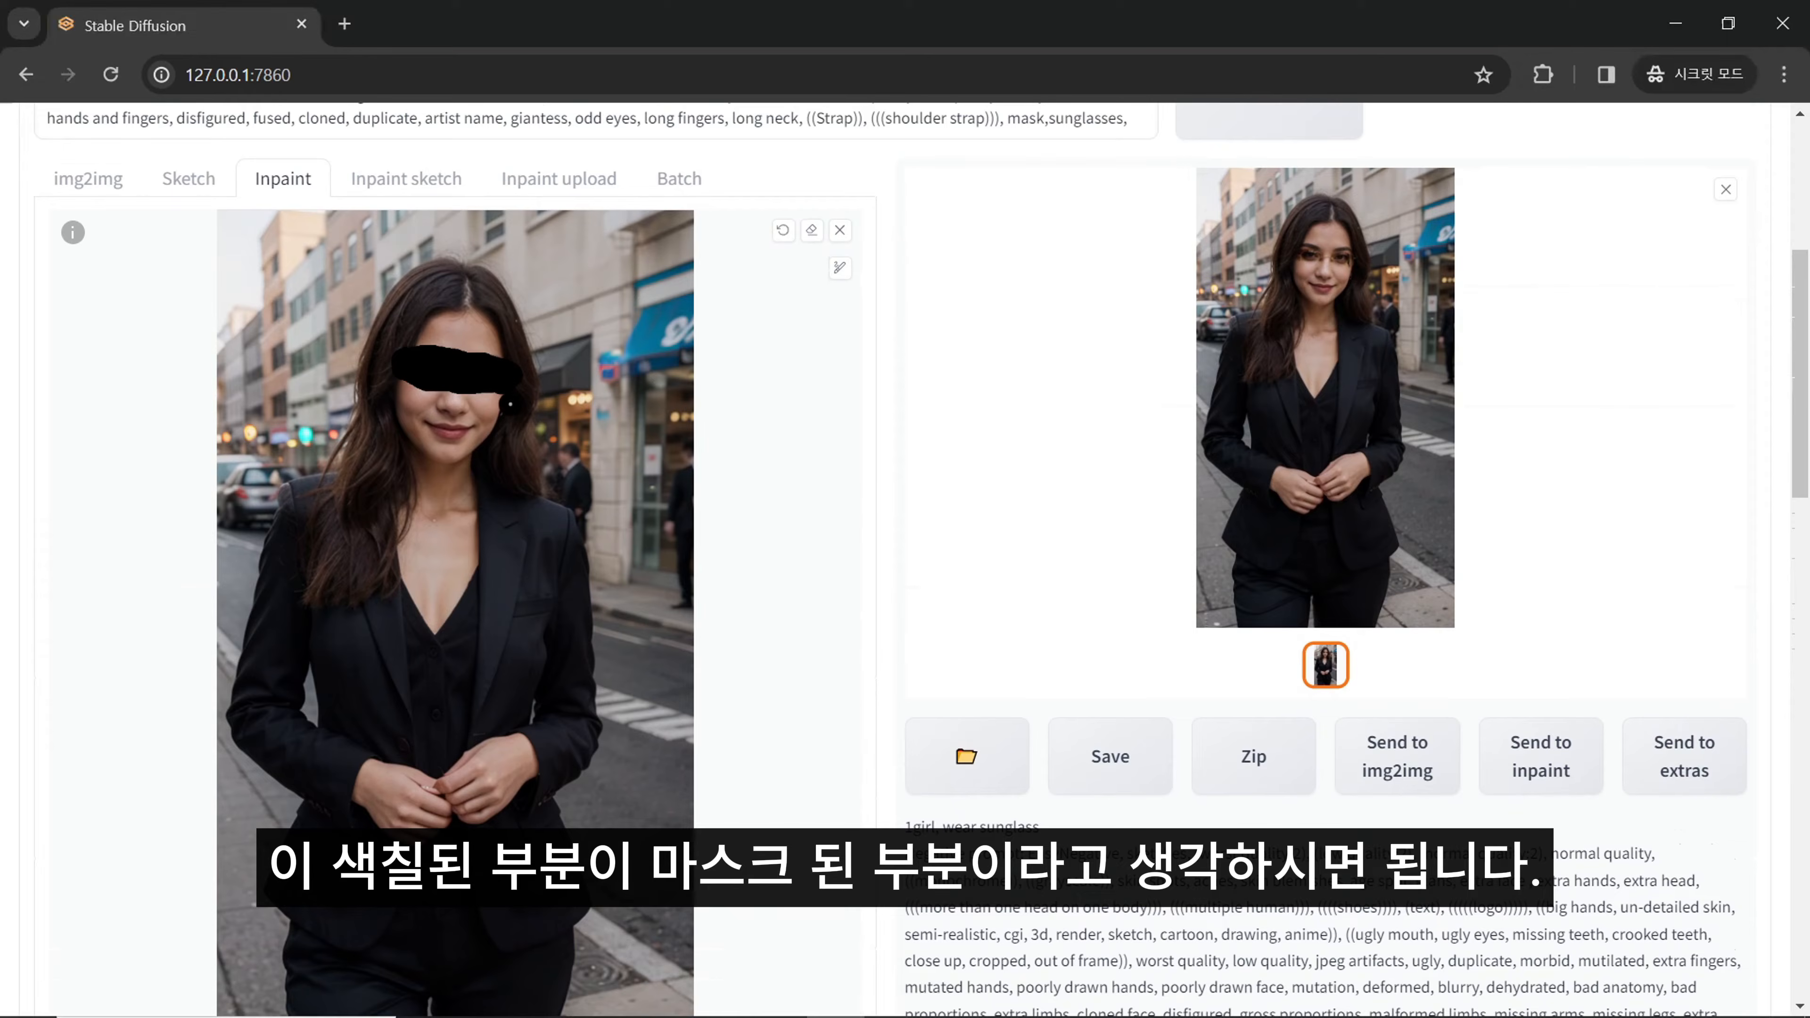
pyautogui.scroll(-4, 528, 406)
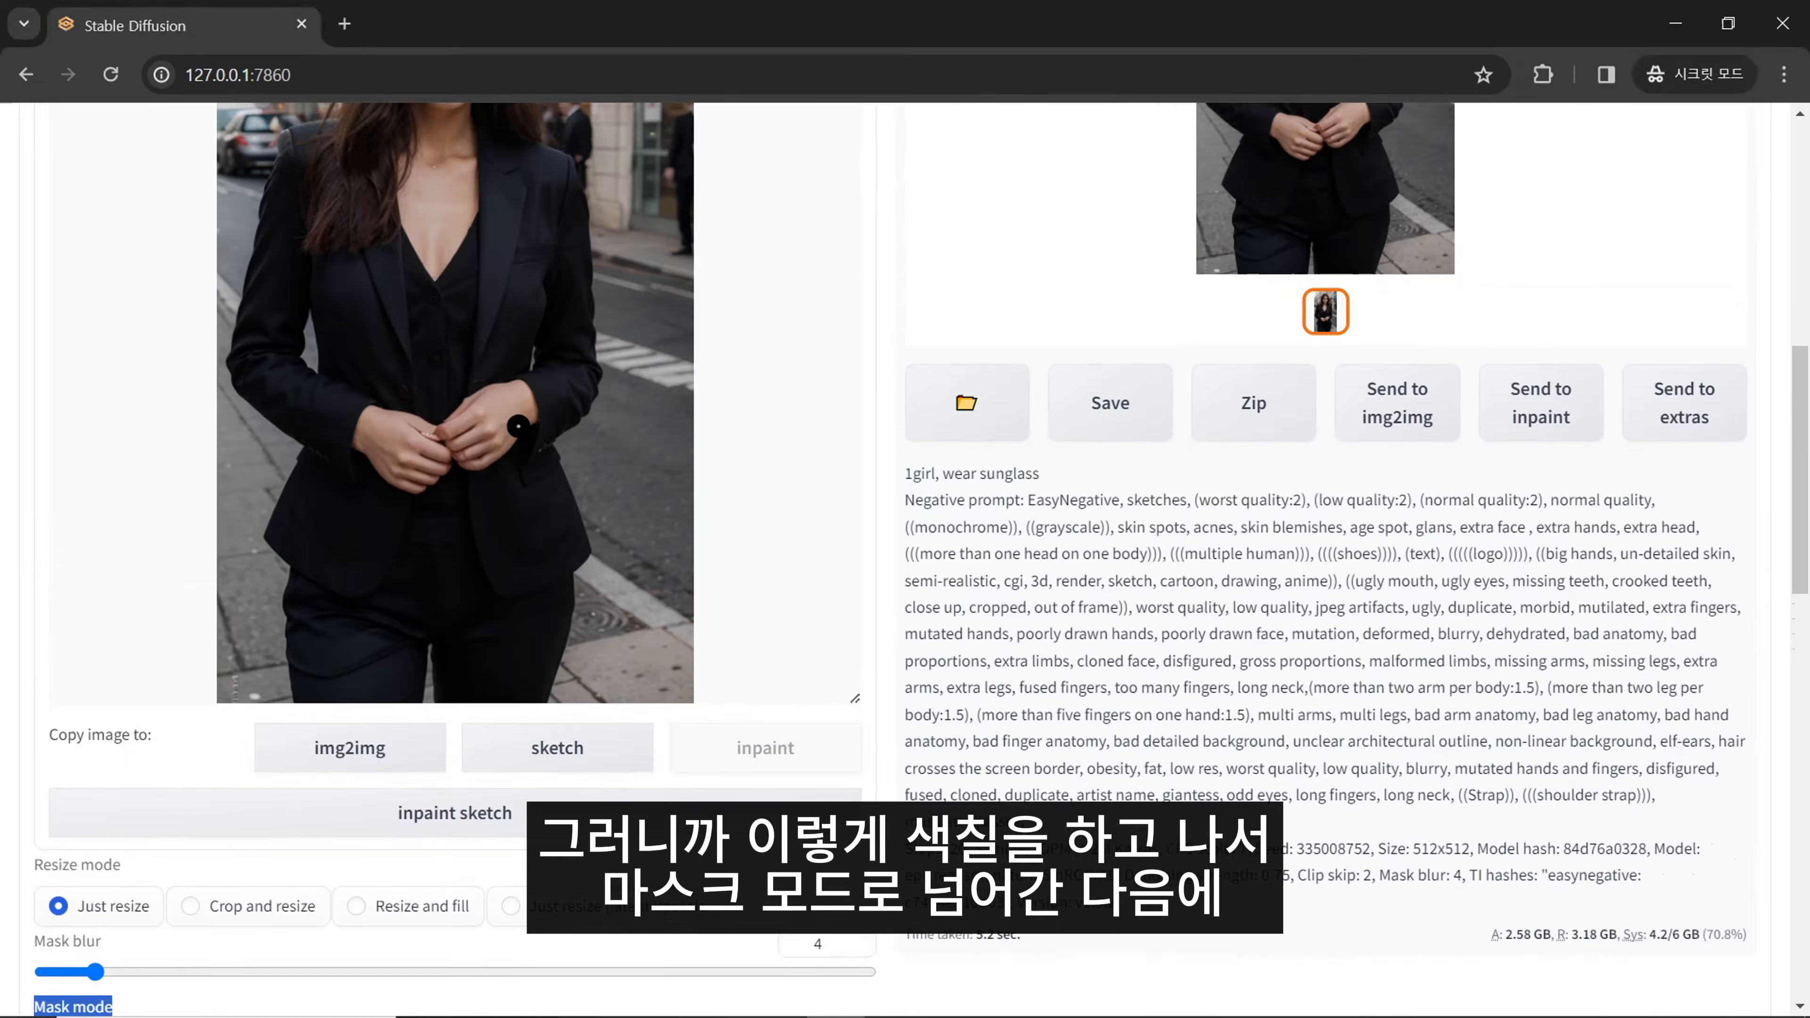
pyautogui.scroll(-5, 518, 426)
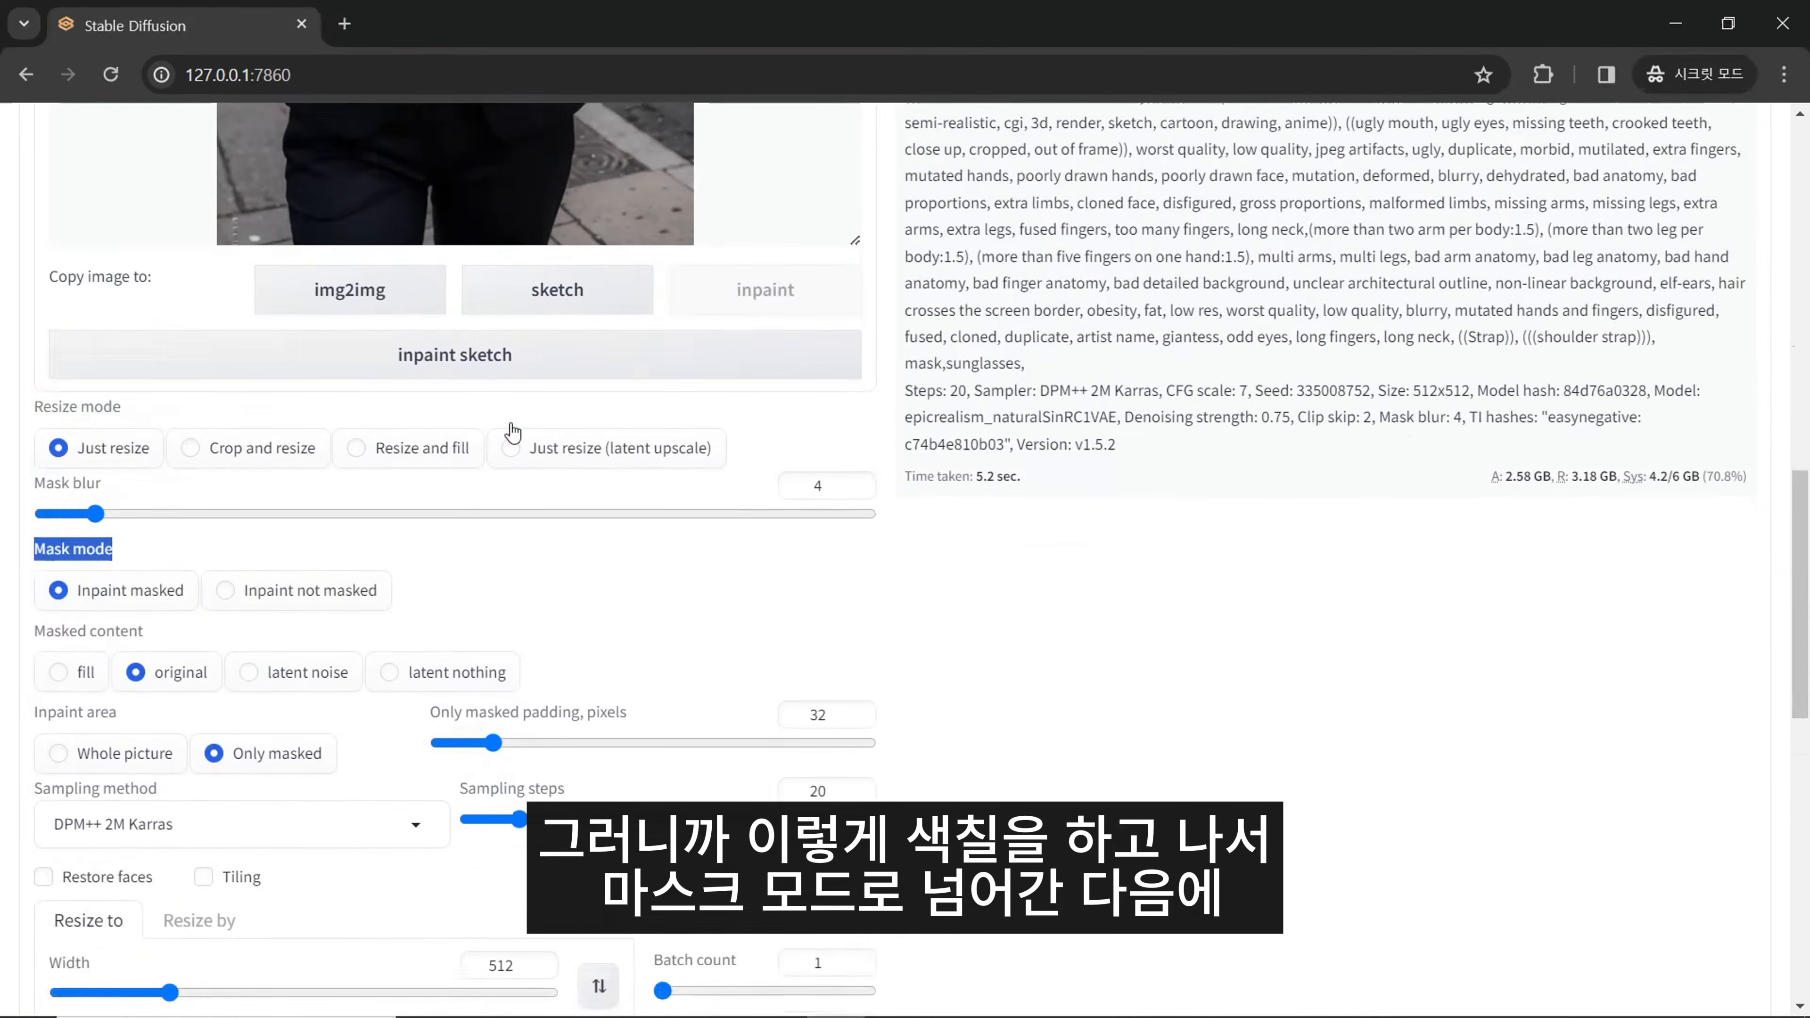
pyautogui.scroll(-2, 514, 431)
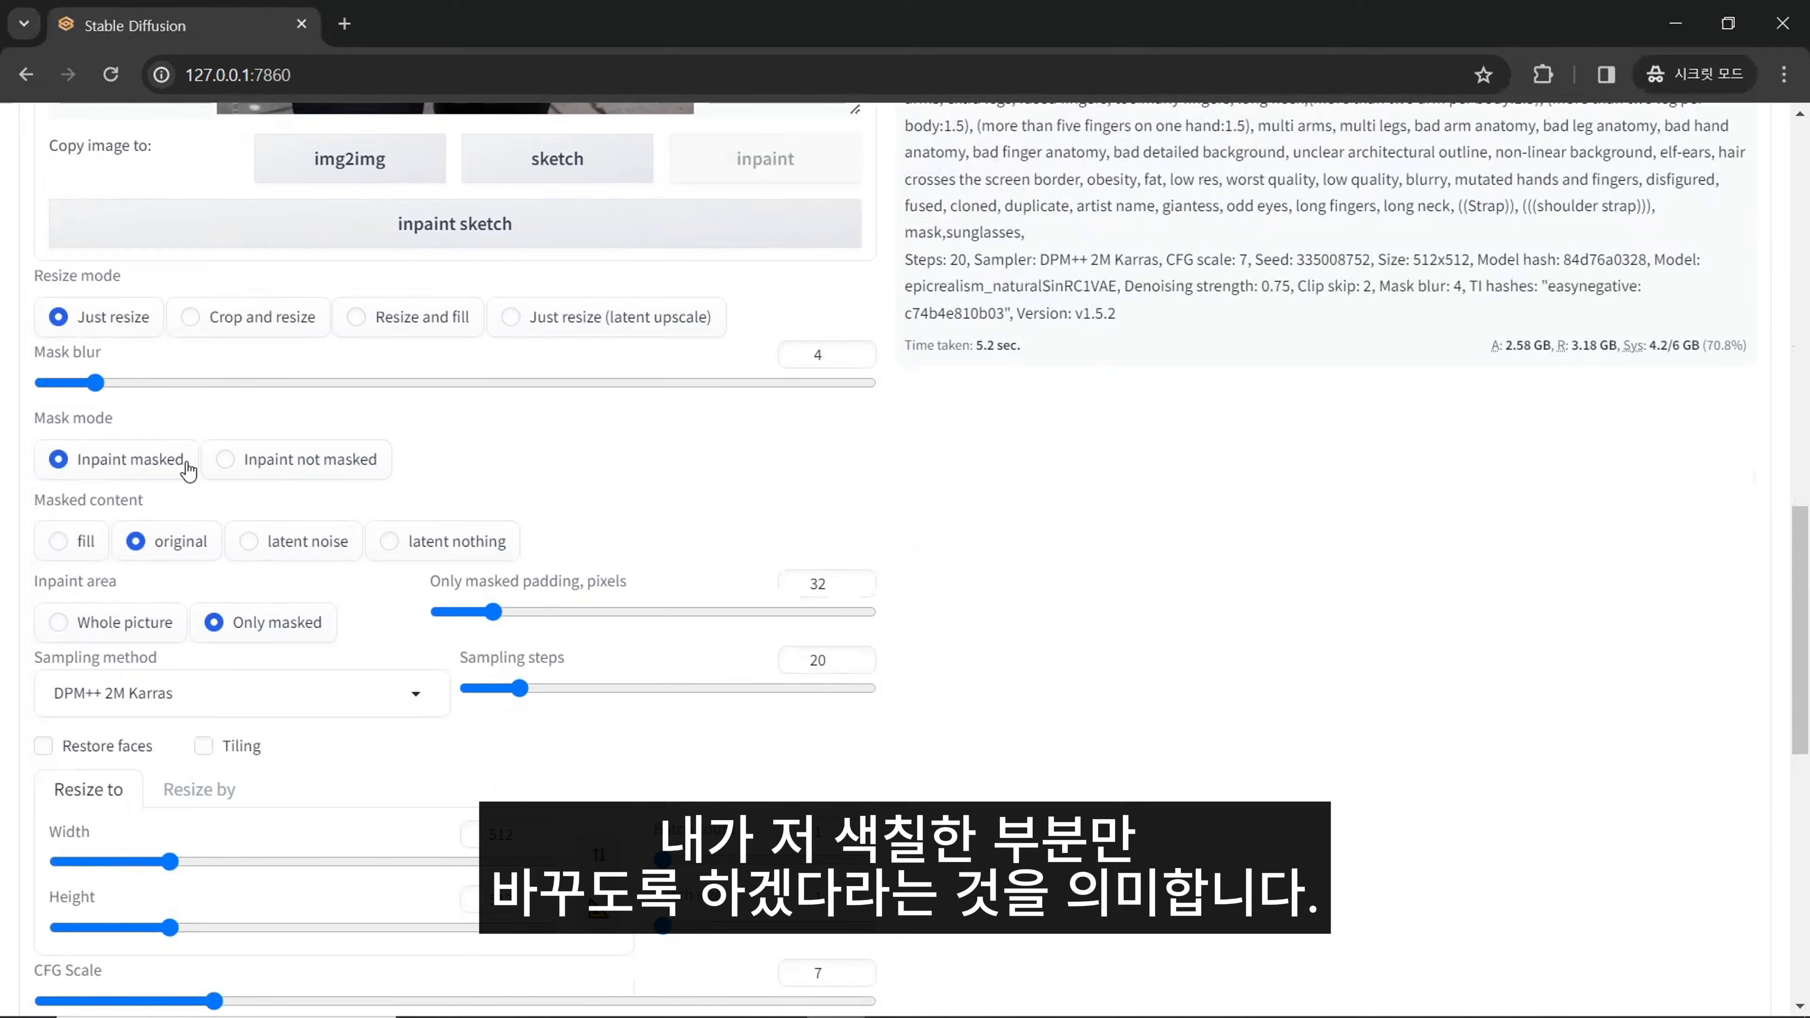
# - Try the mask mode Inpaint not masked, and return it to Inpaint masked
pyautogui.click(258, 462)
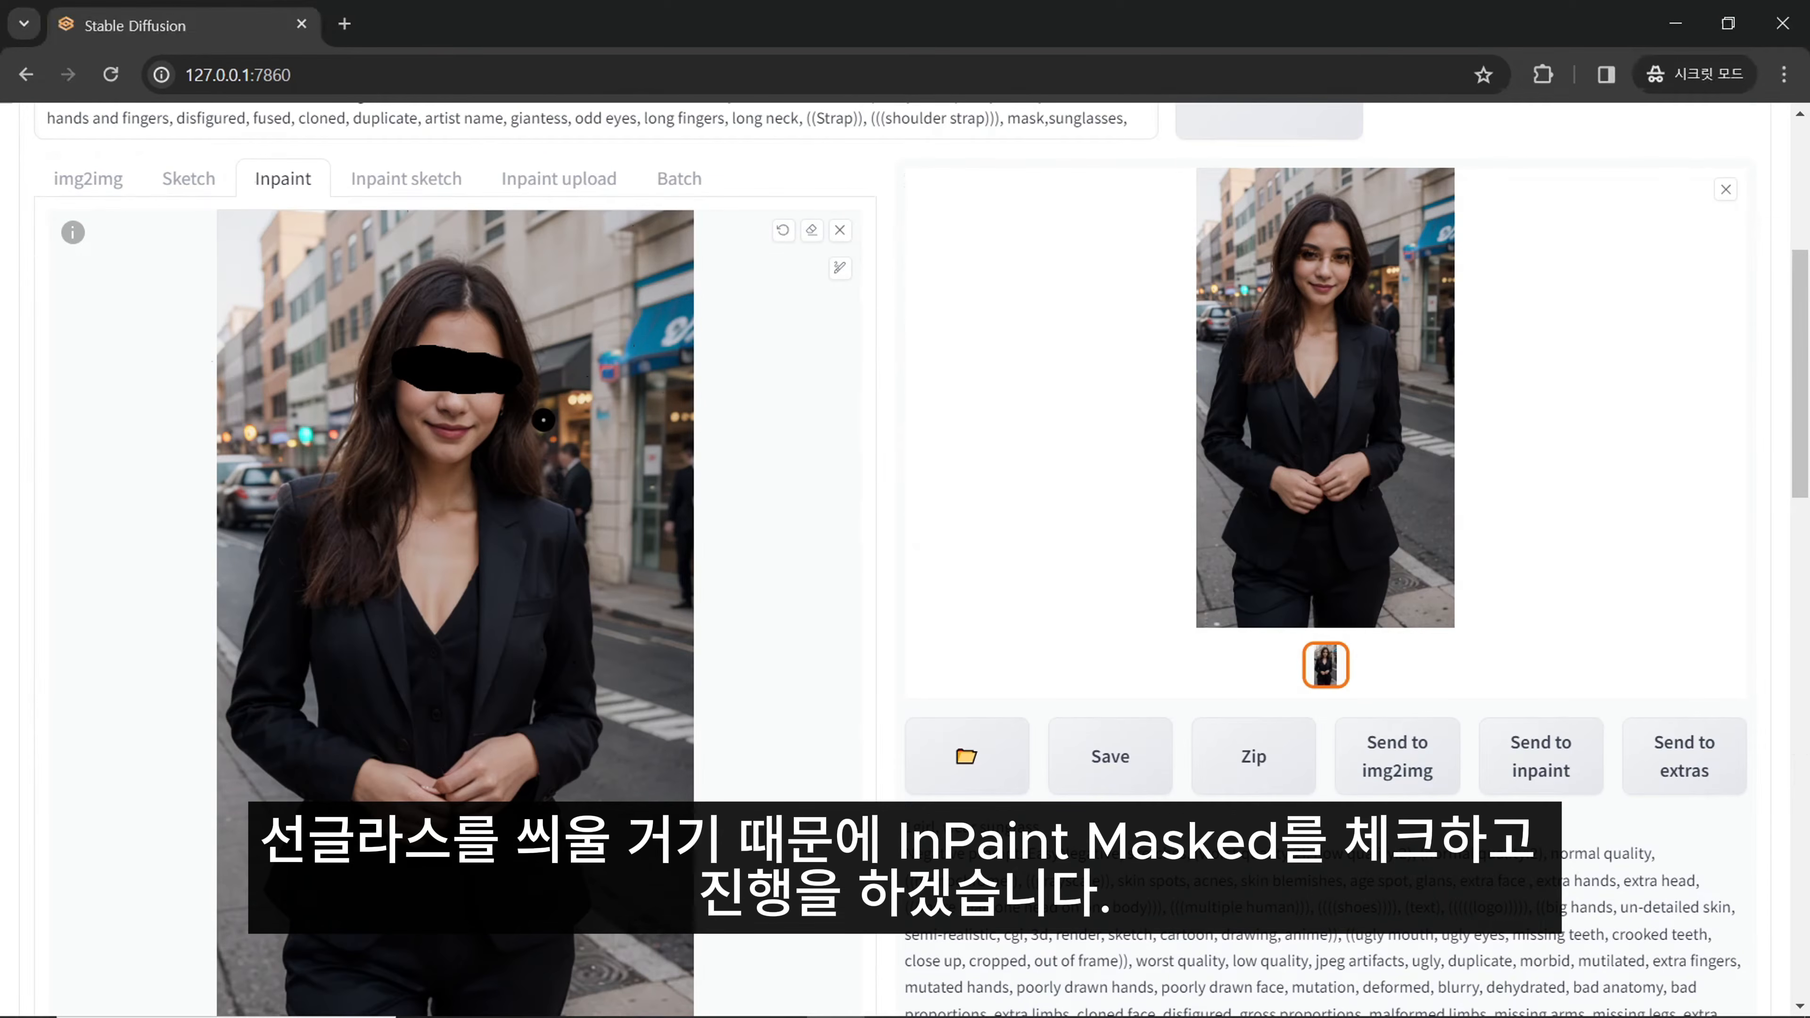
pyautogui.scroll(-10, 554, 455)
pyautogui.click(126, 345)
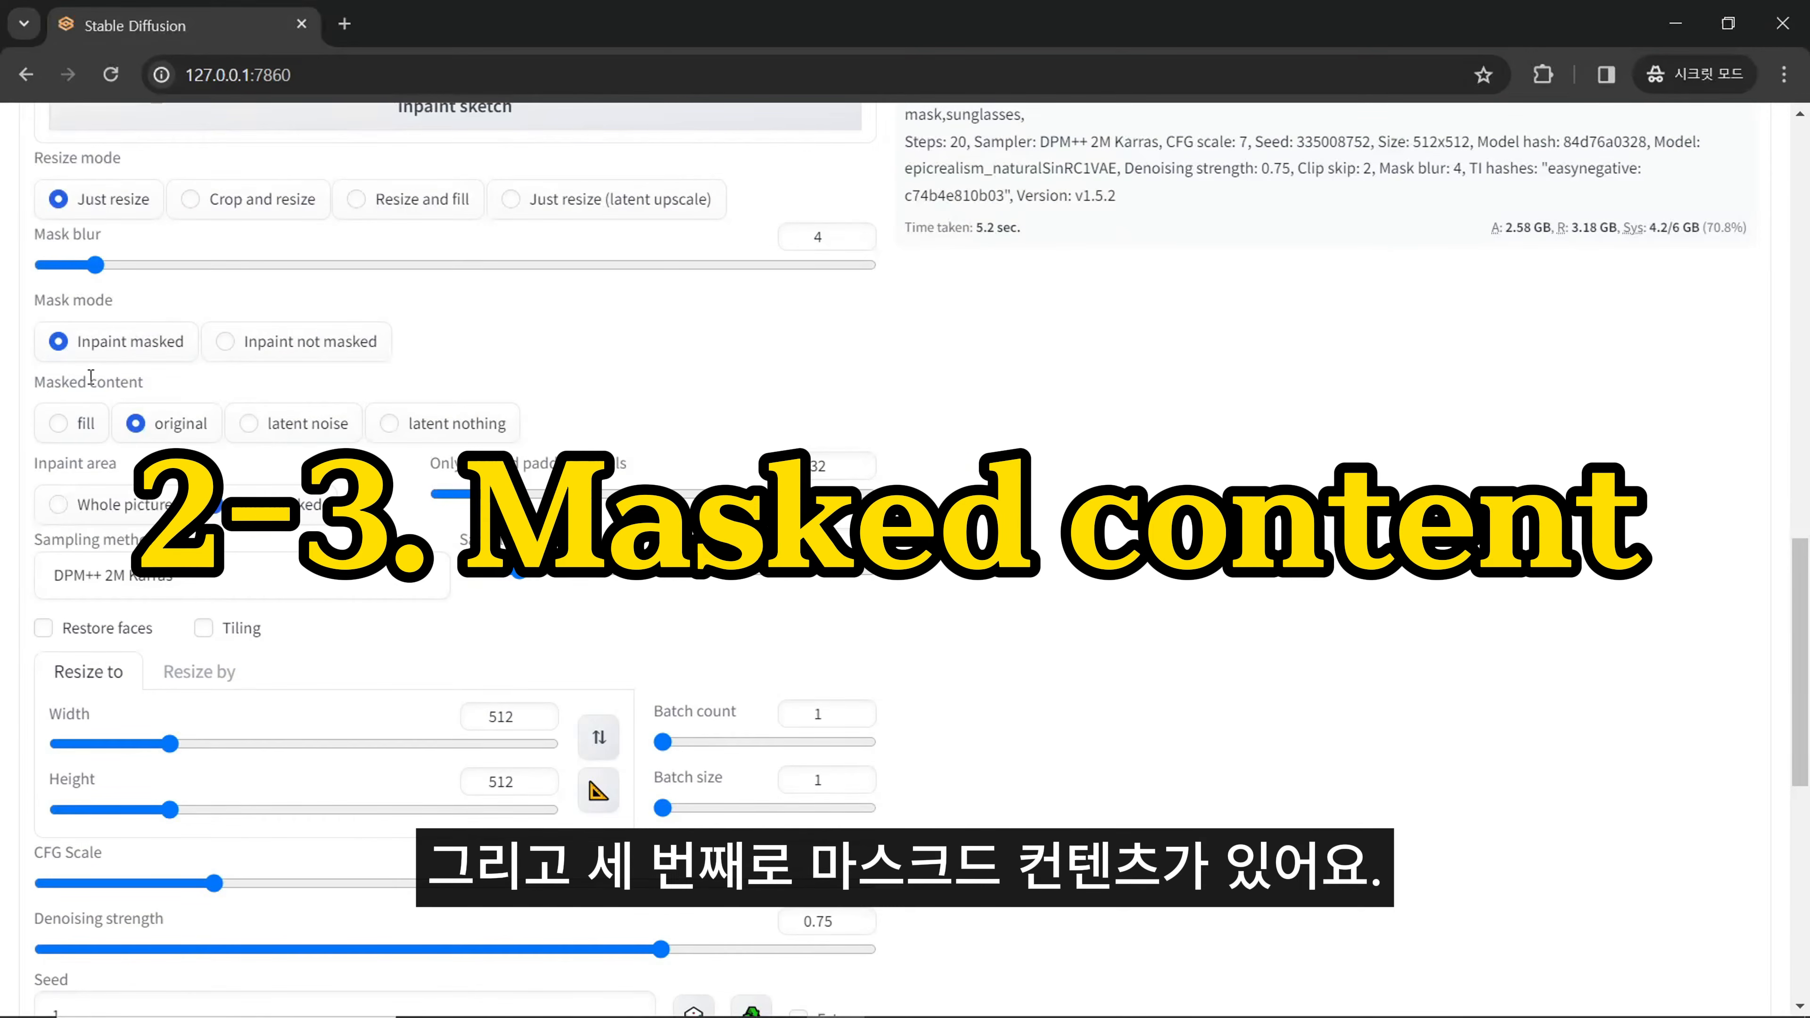
pyautogui.moveTo(155, 387)
pyautogui.mouseDown()
pyautogui.moveTo(38, 390)
pyautogui.moveTo(171, 406)
pyautogui.mouseUp()
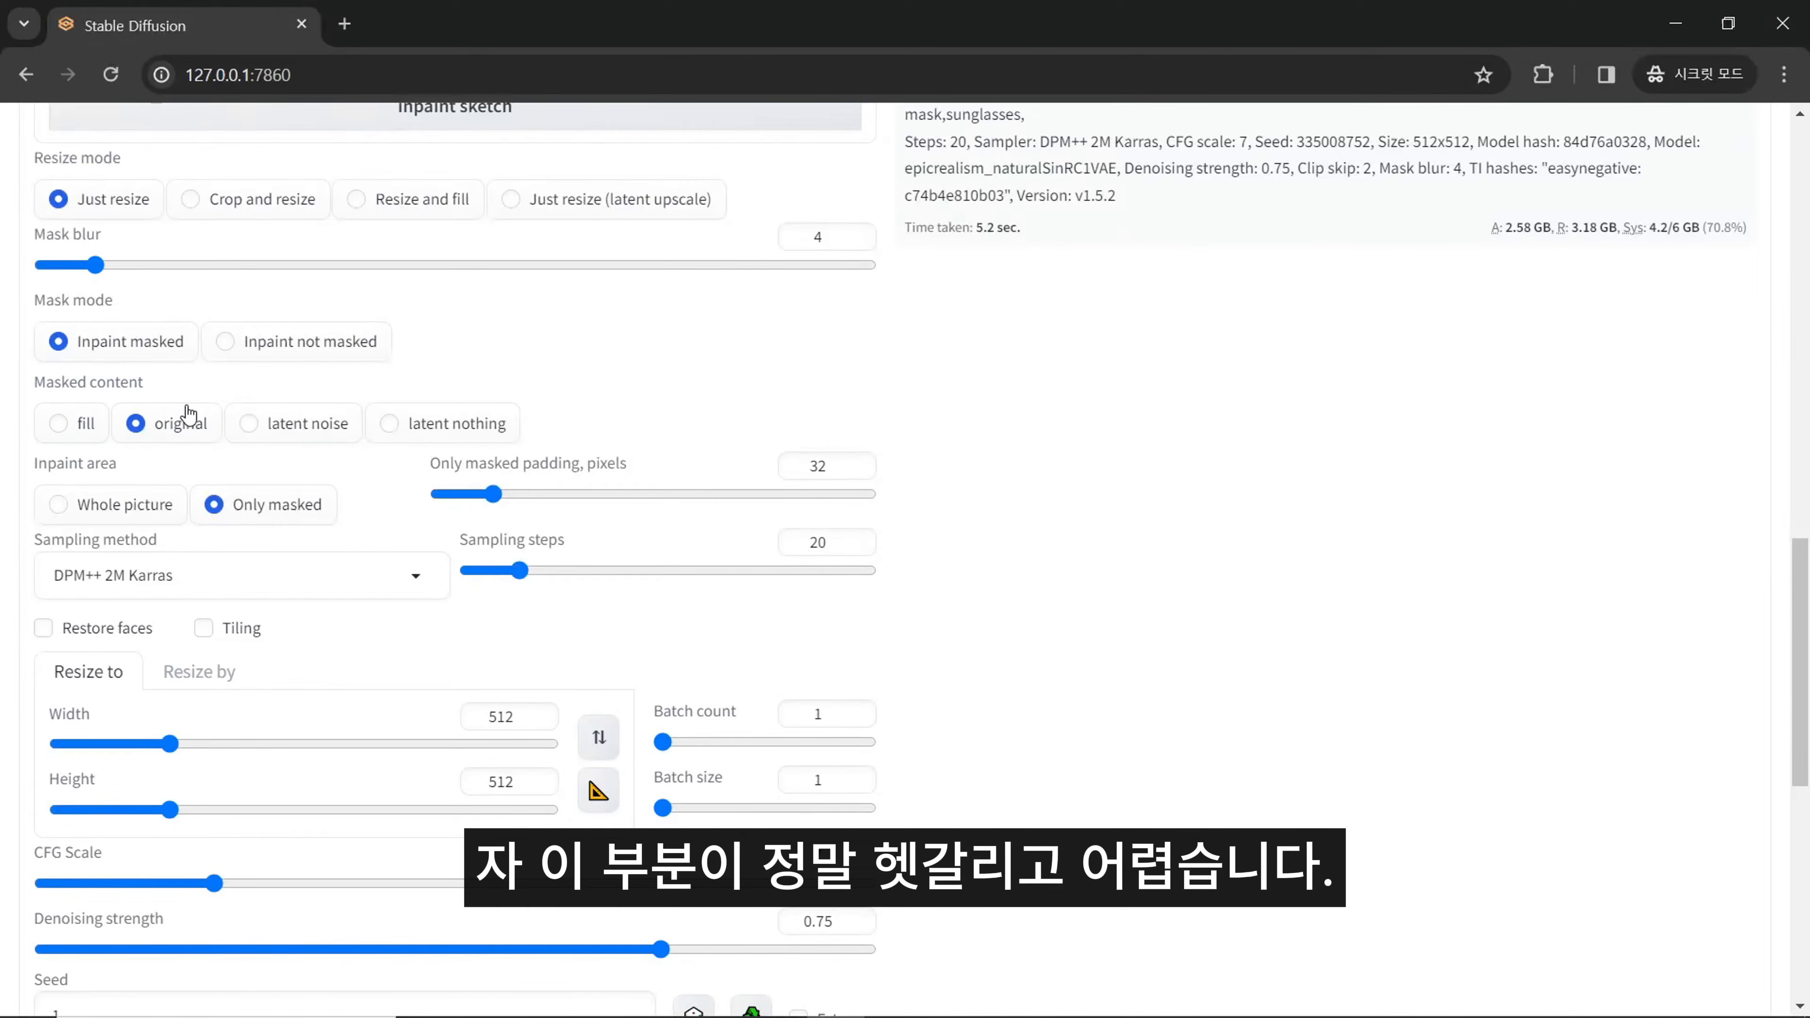
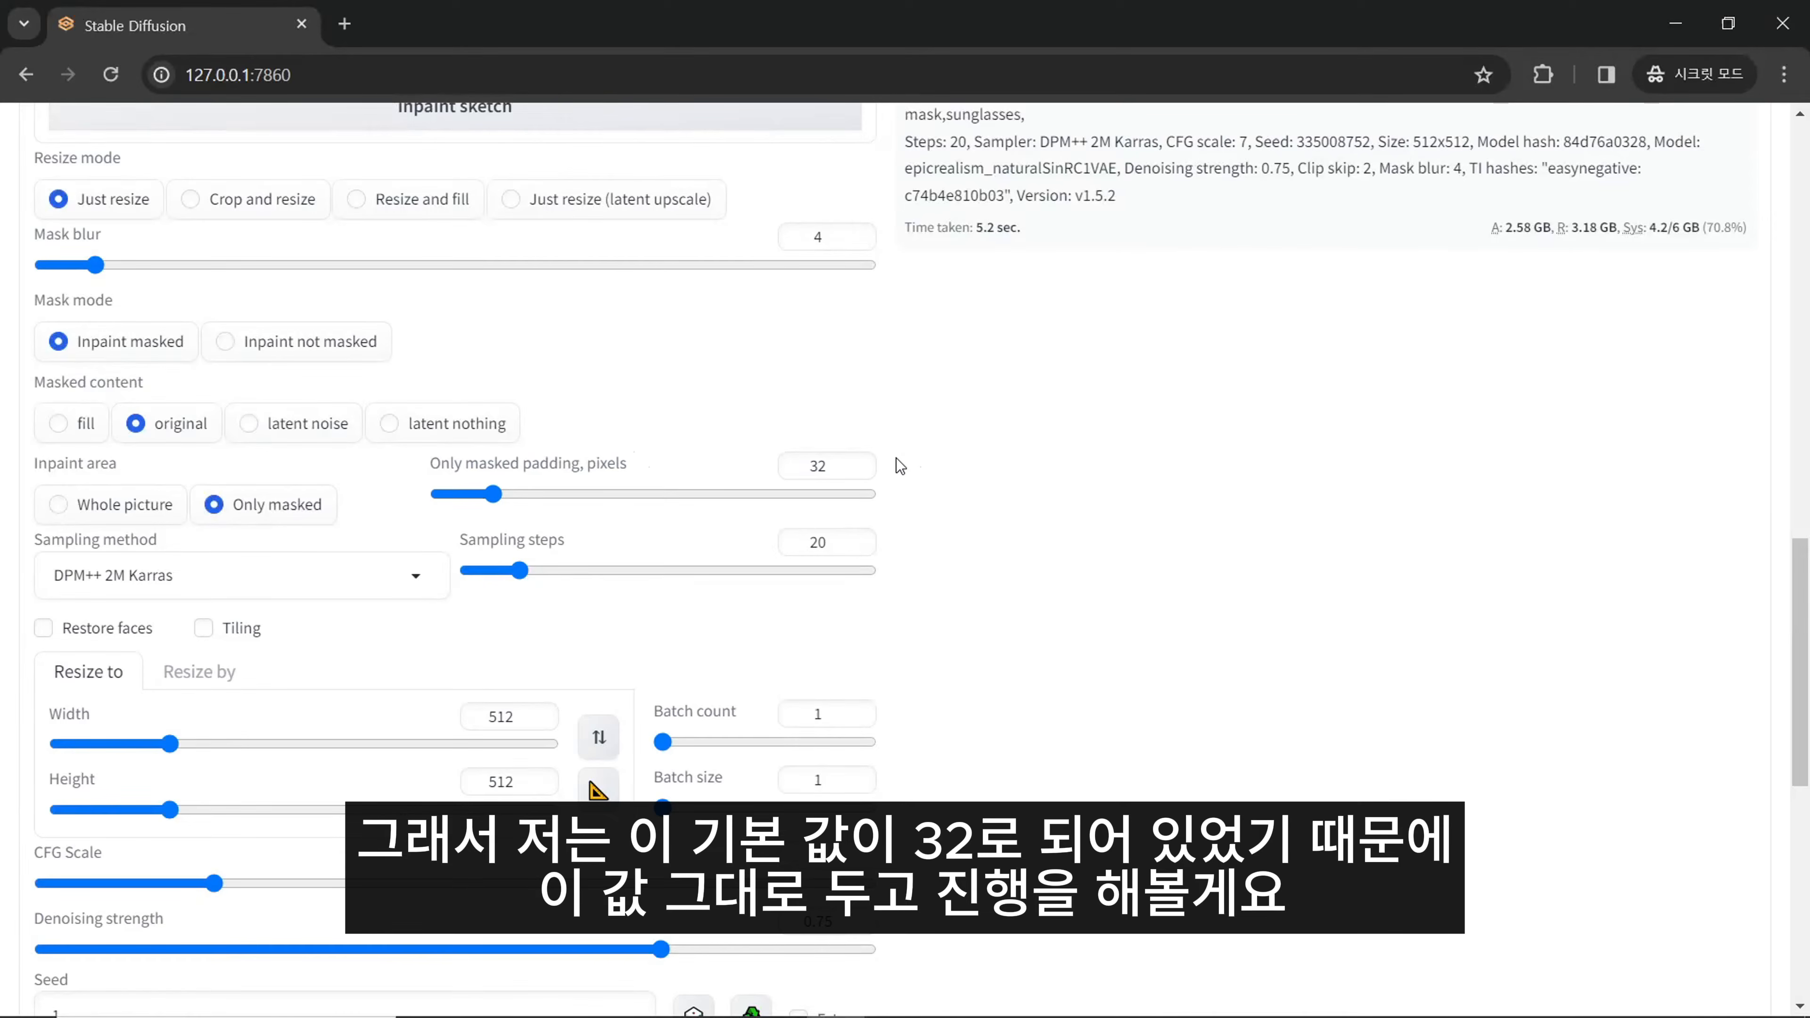
# - Set the inpaint area to Whole picture after reviewing the Only masked padding and inpaint area options
pyautogui.doubleClick(825, 470)
pyautogui.moveTo(120, 464)
pyautogui.mouseDown()
pyautogui.moveTo(5, 482)
pyautogui.moveTo(110, 473)
pyautogui.mouseUp()
pyautogui.click(146, 513)
pyautogui.click(270, 518)
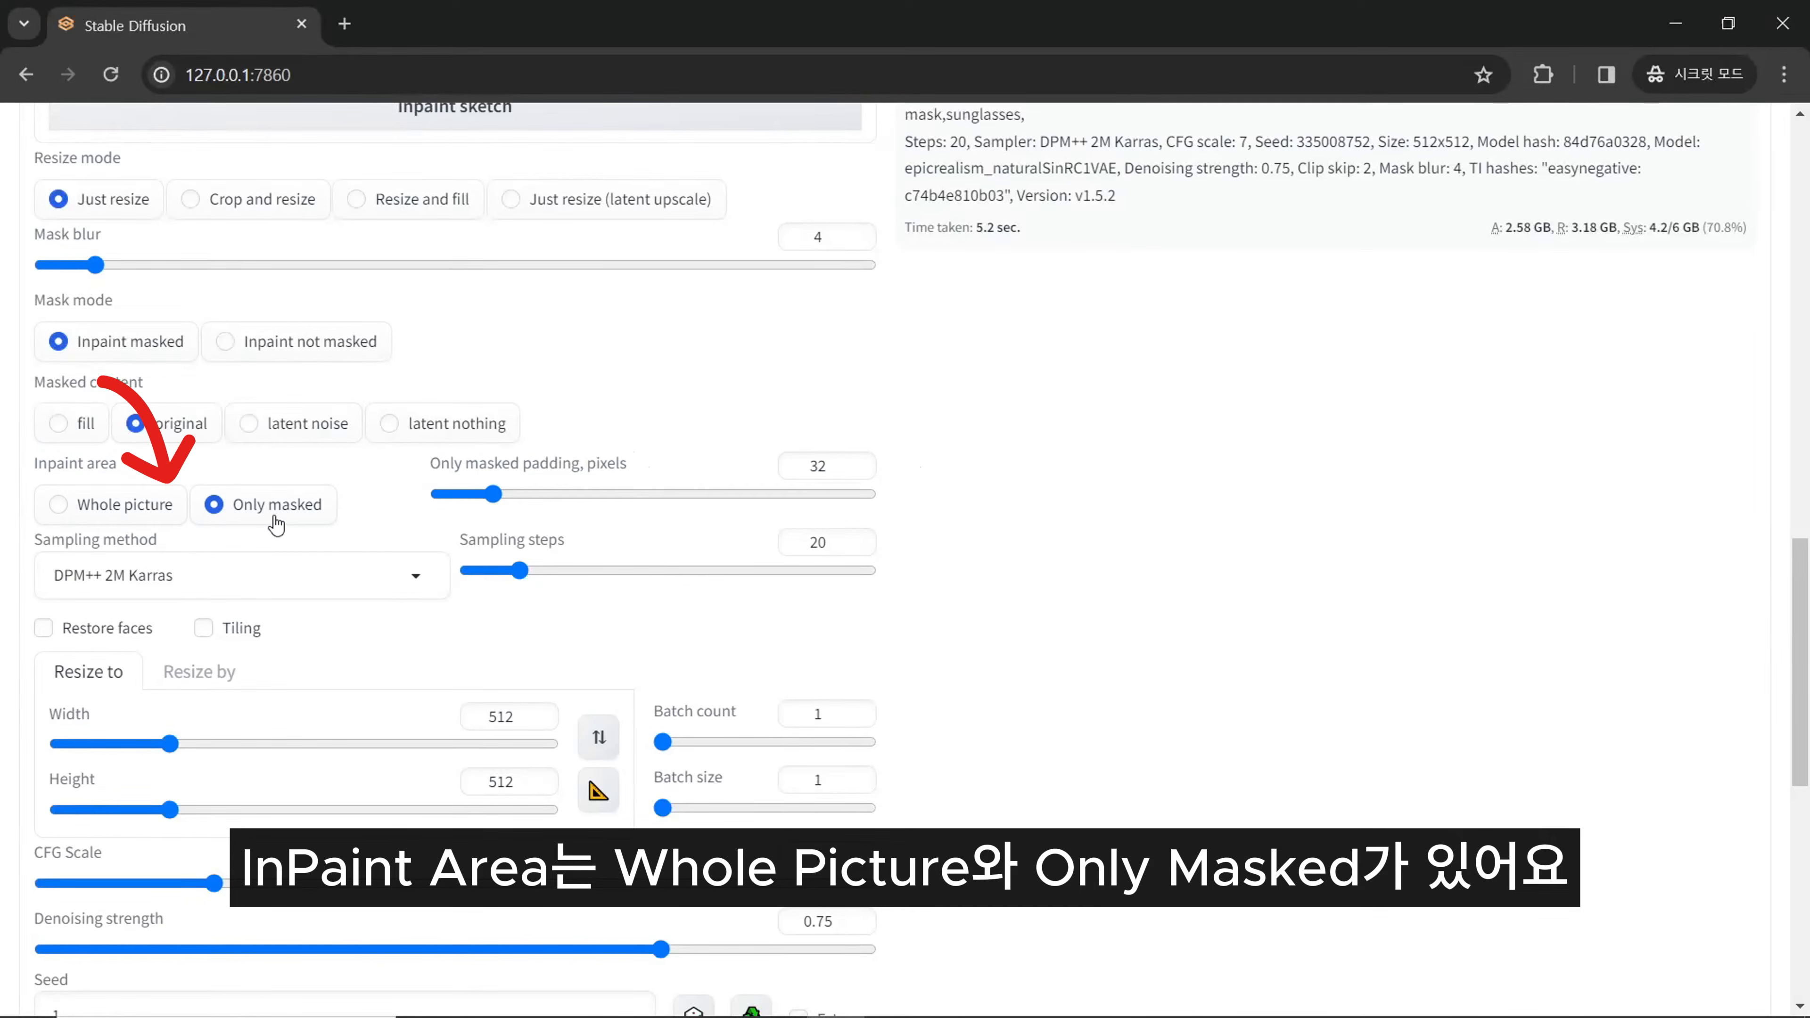
pyautogui.click(173, 499)
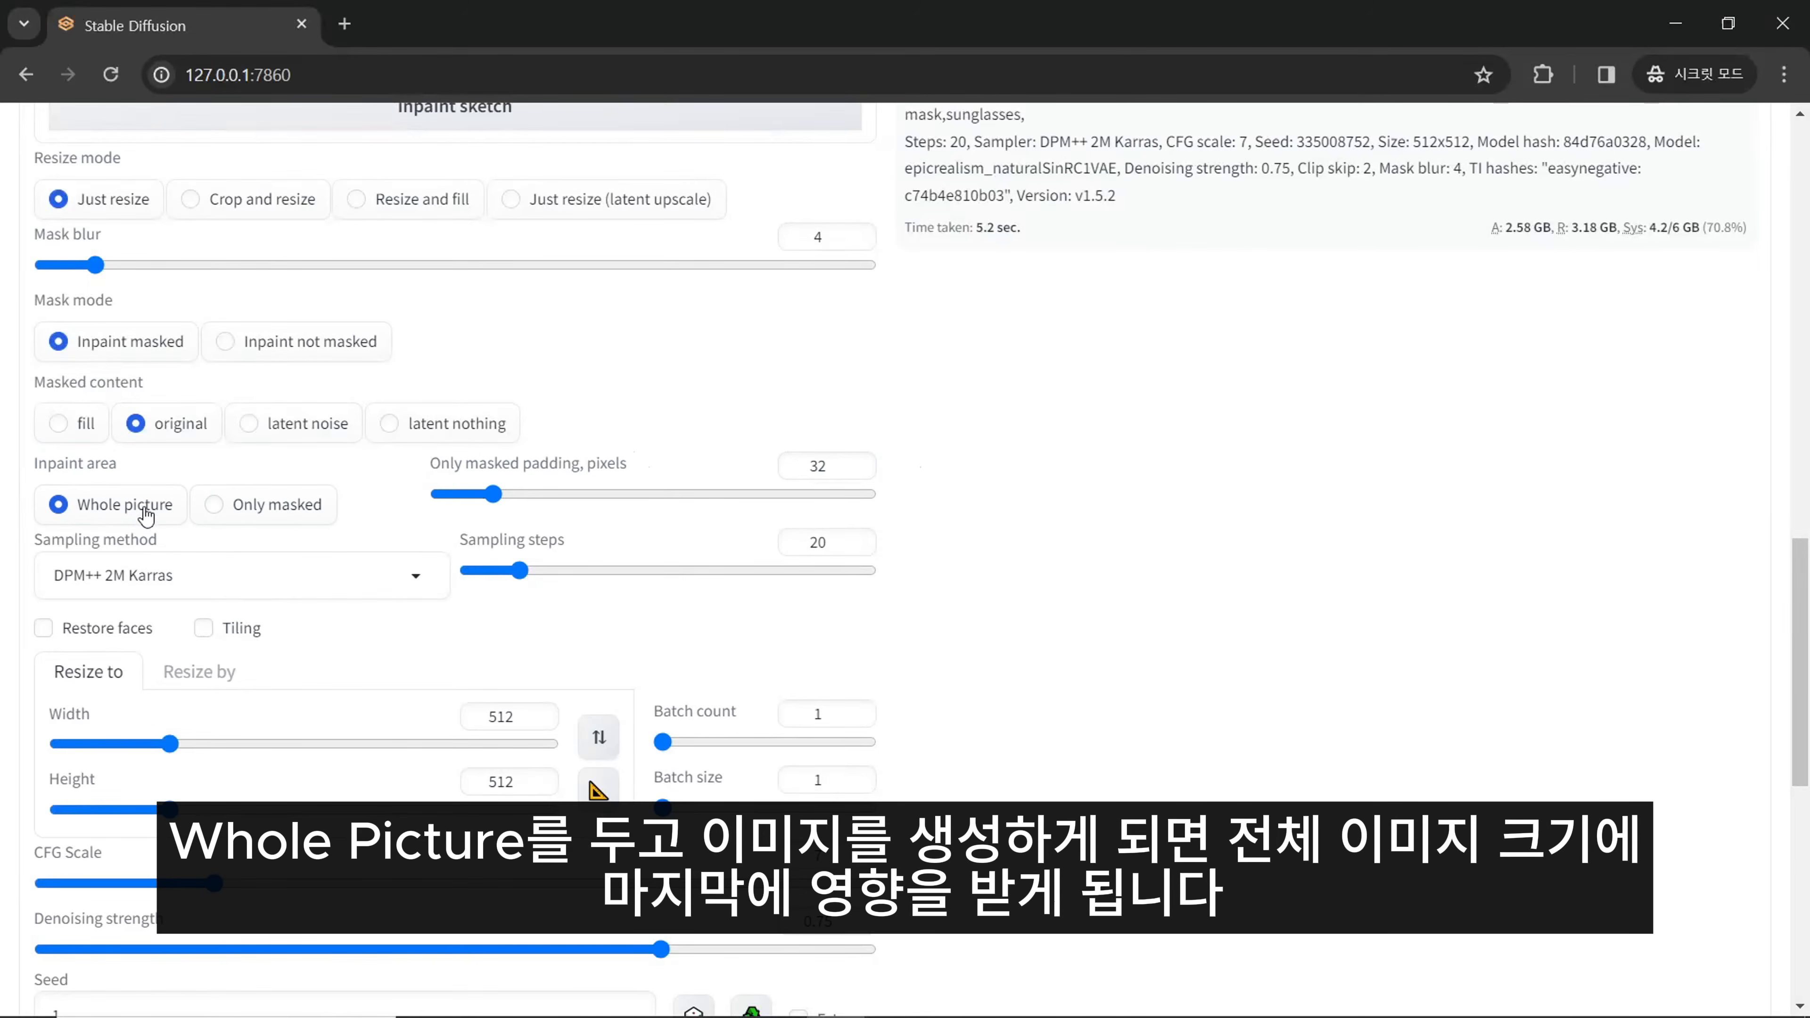
# - Match the resize width and height to the source image's own size, 576 x 1024
pyautogui.scroll(10, 1234, 521)
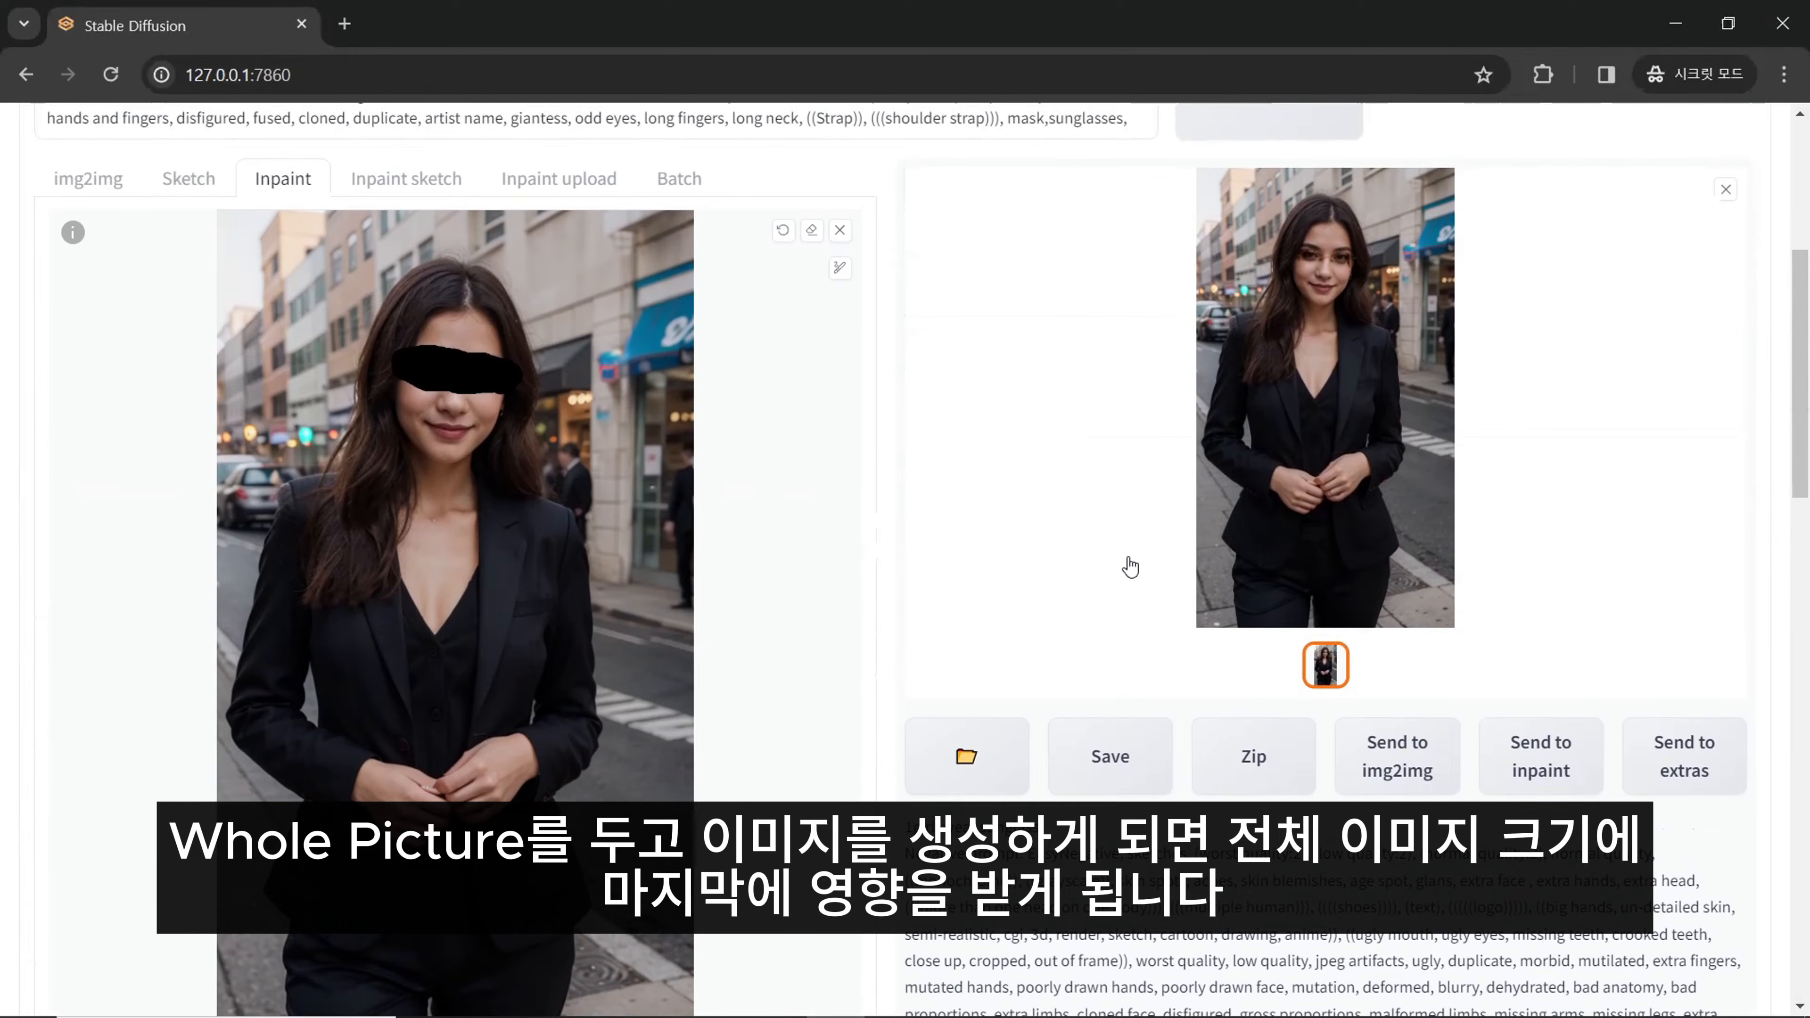
pyautogui.scroll(-10, 892, 528)
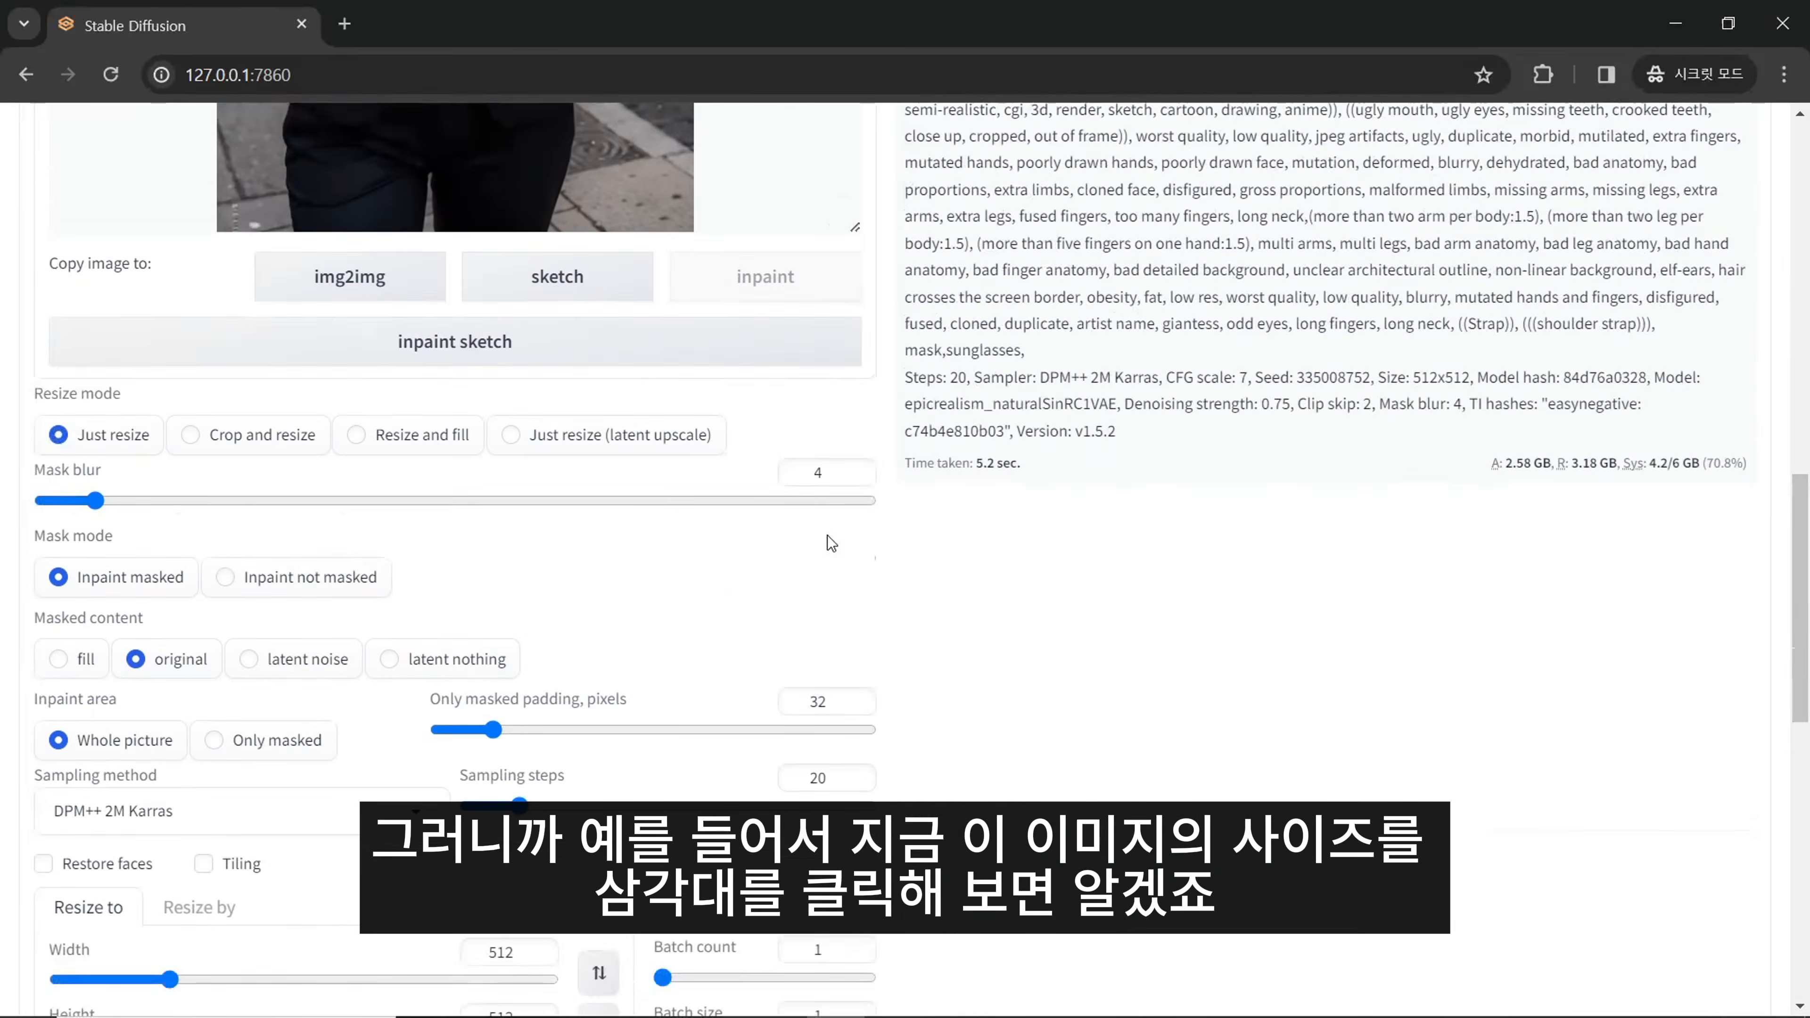
pyautogui.scroll(-2, 833, 538)
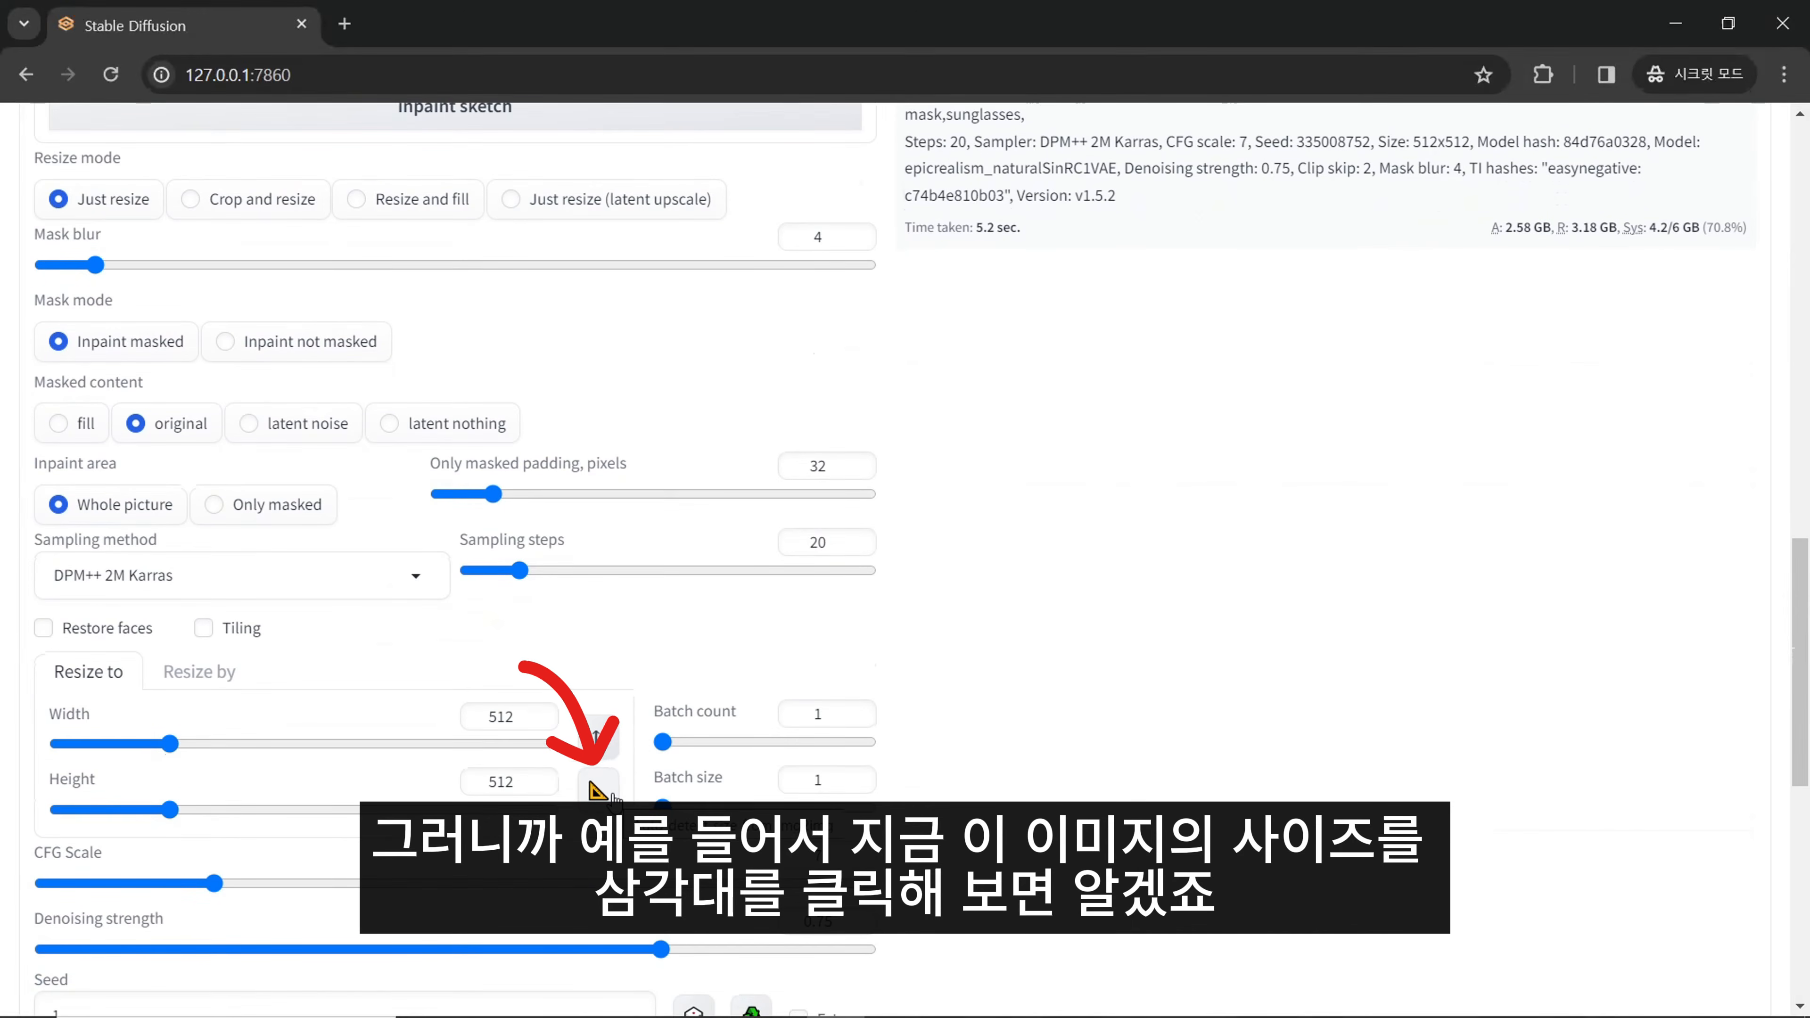
pyautogui.click(597, 790)
pyautogui.scroll(-2, 639, 796)
pyautogui.doubleClick(501, 598)
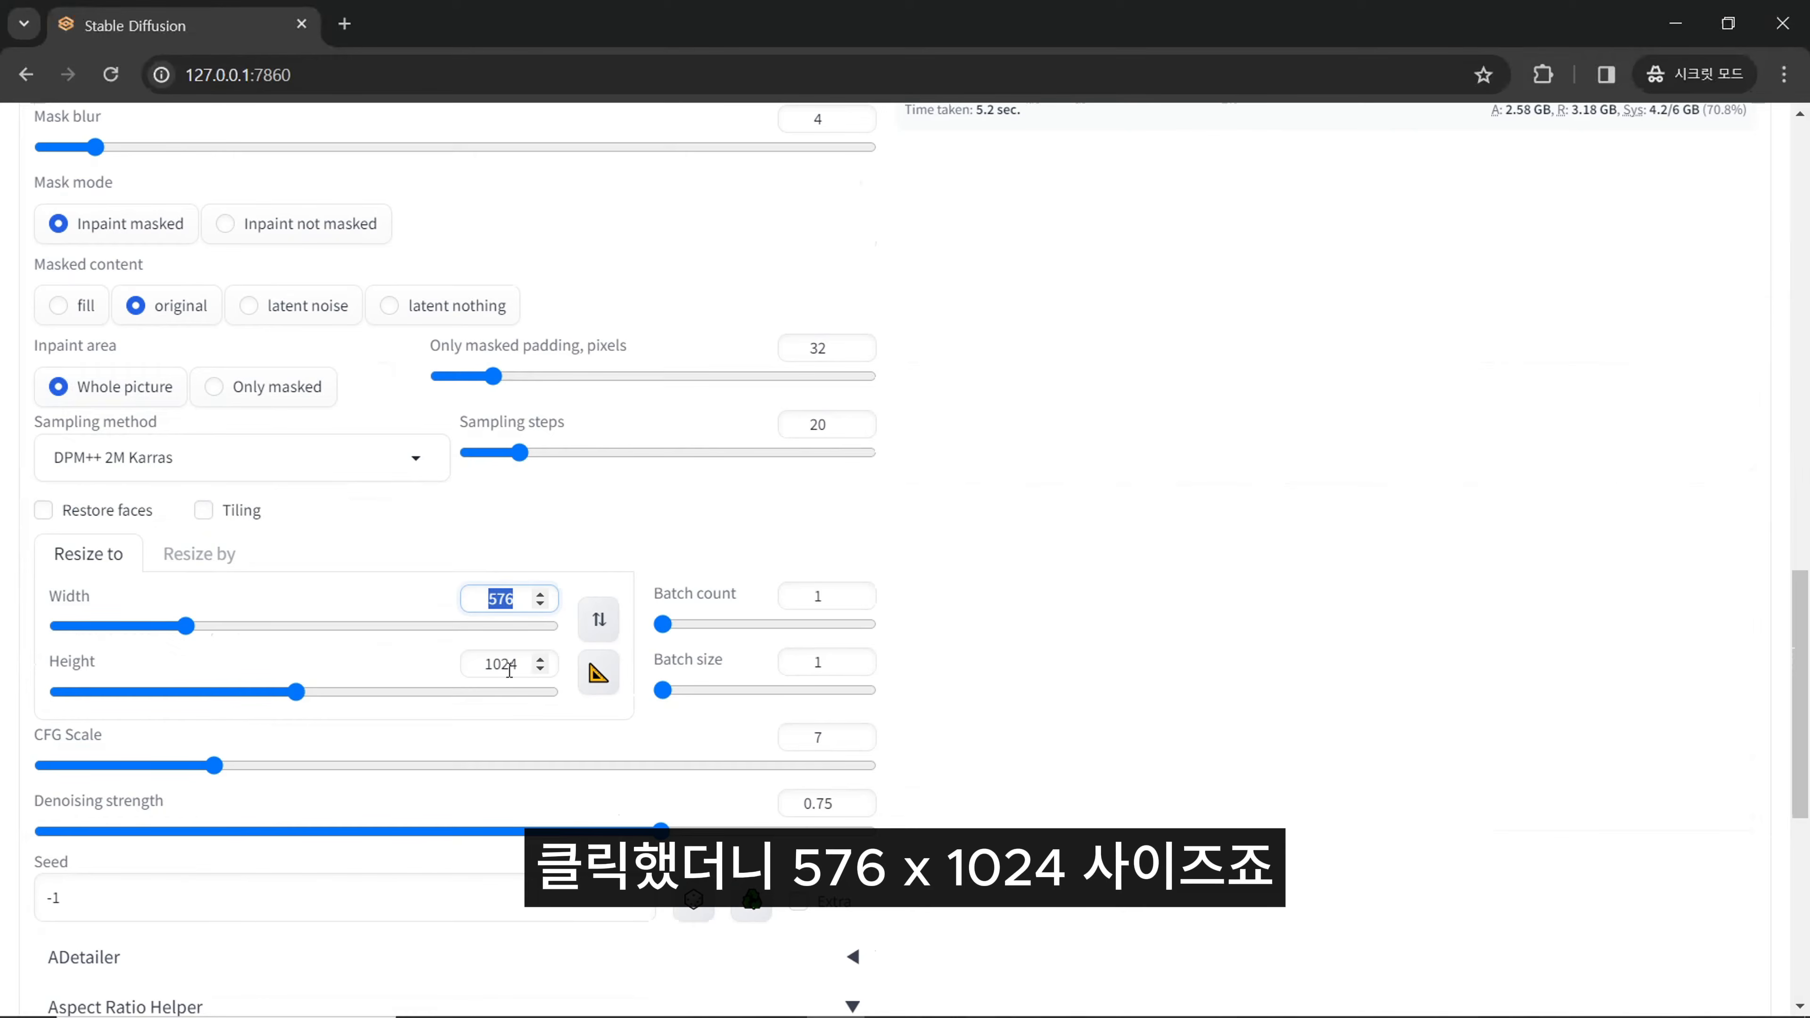
pyautogui.doubleClick(487, 666)
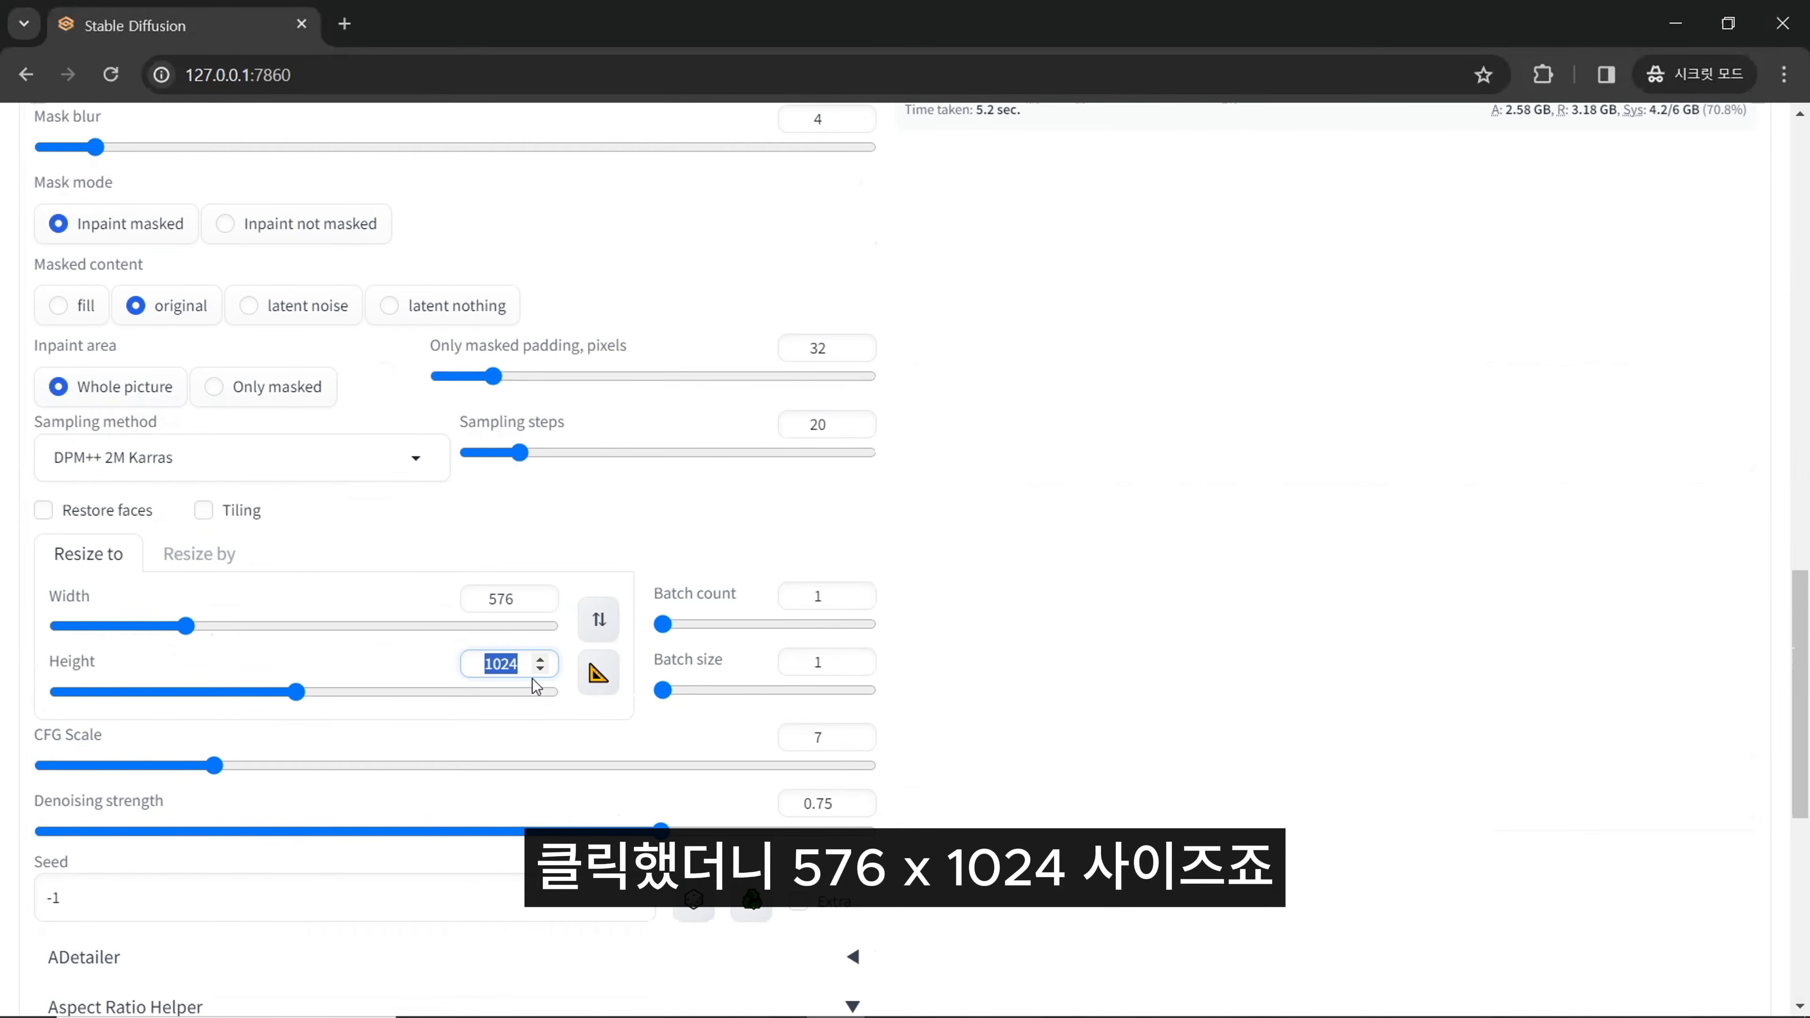
# - Set the resize height and width to 512 each for the Whole picture inpaint
pyautogui.scroll(2, 979, 763)
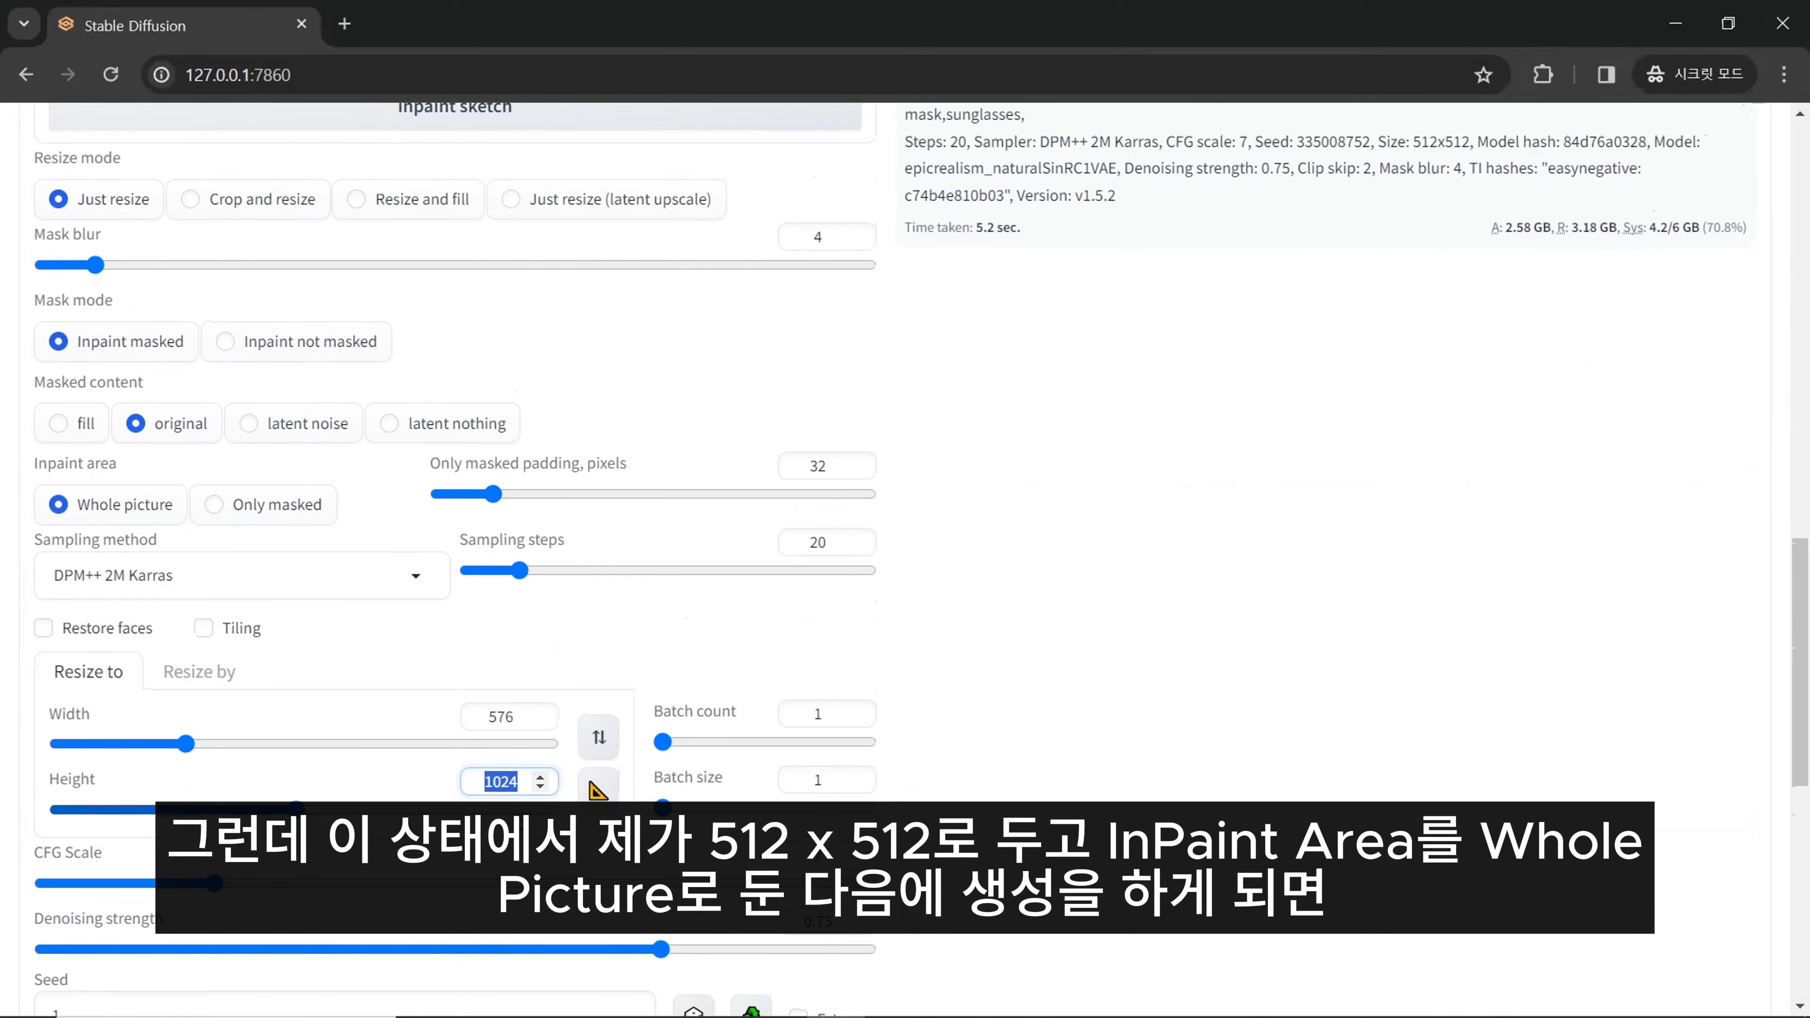
pyautogui.write('512')
pyautogui.doubleClick(501, 716)
pyautogui.write('512')
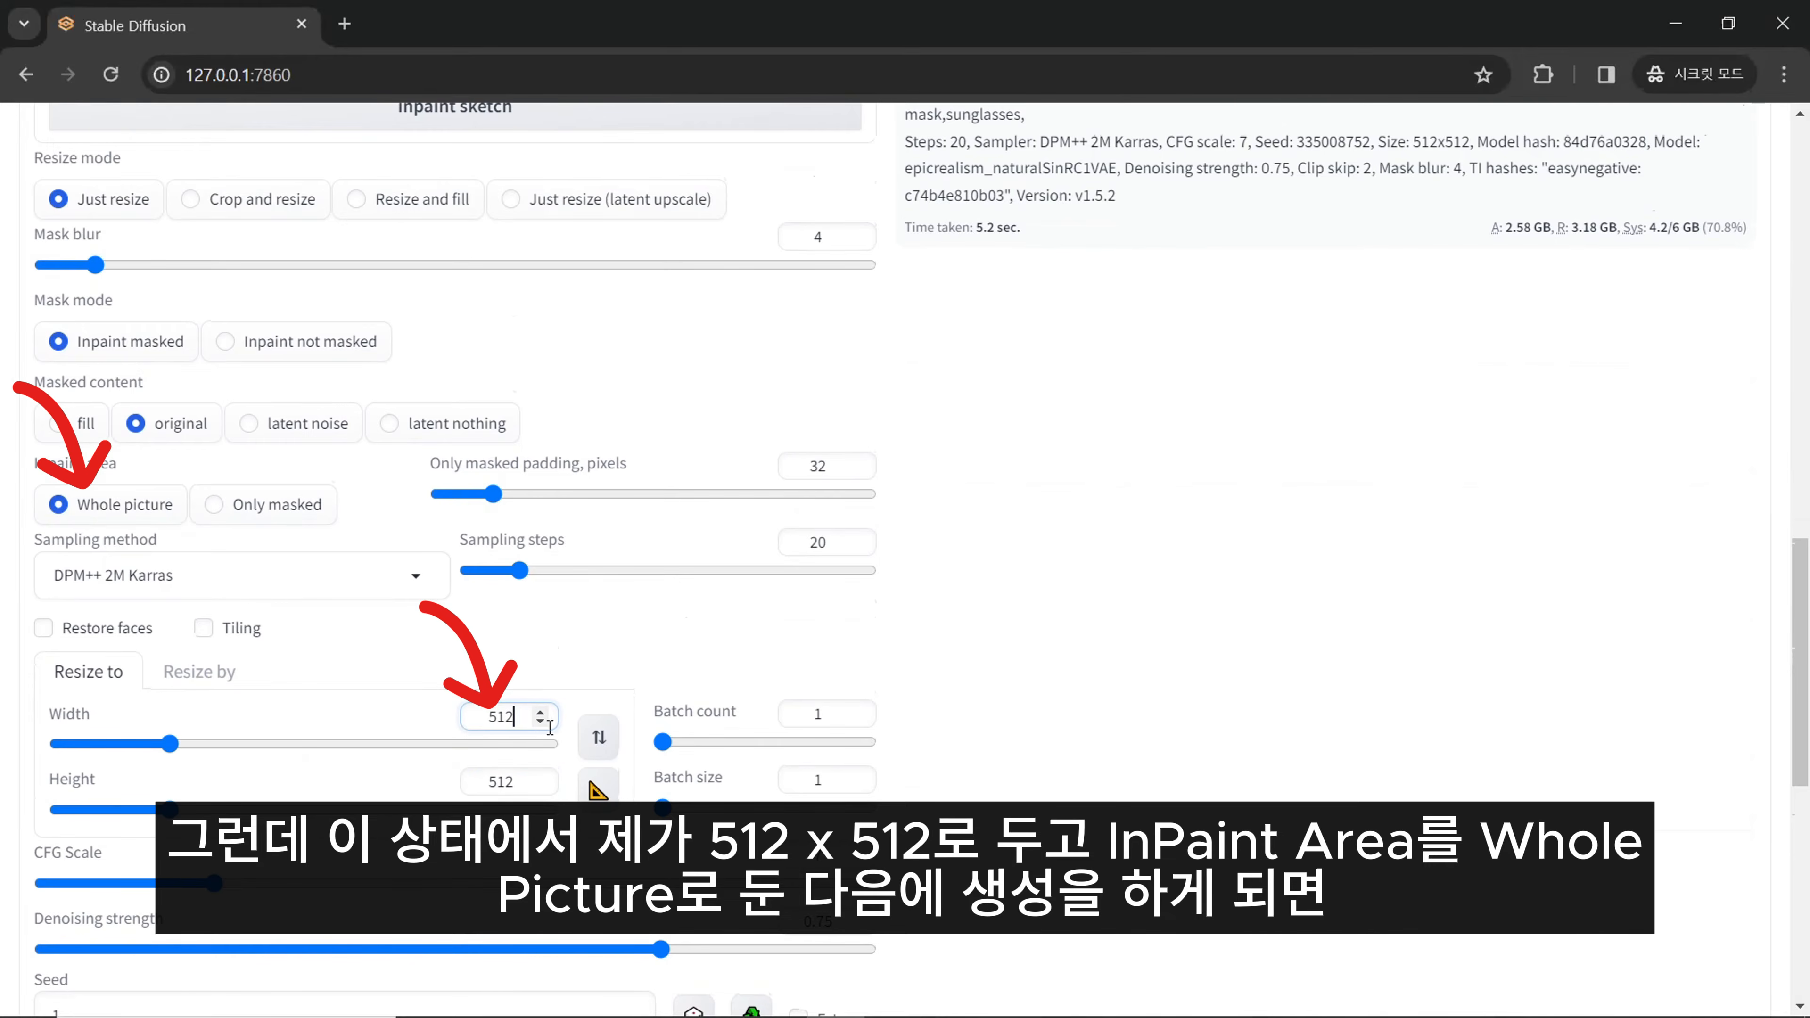
pyautogui.moveTo(34, 466); pyautogui.dragTo(124, 470)
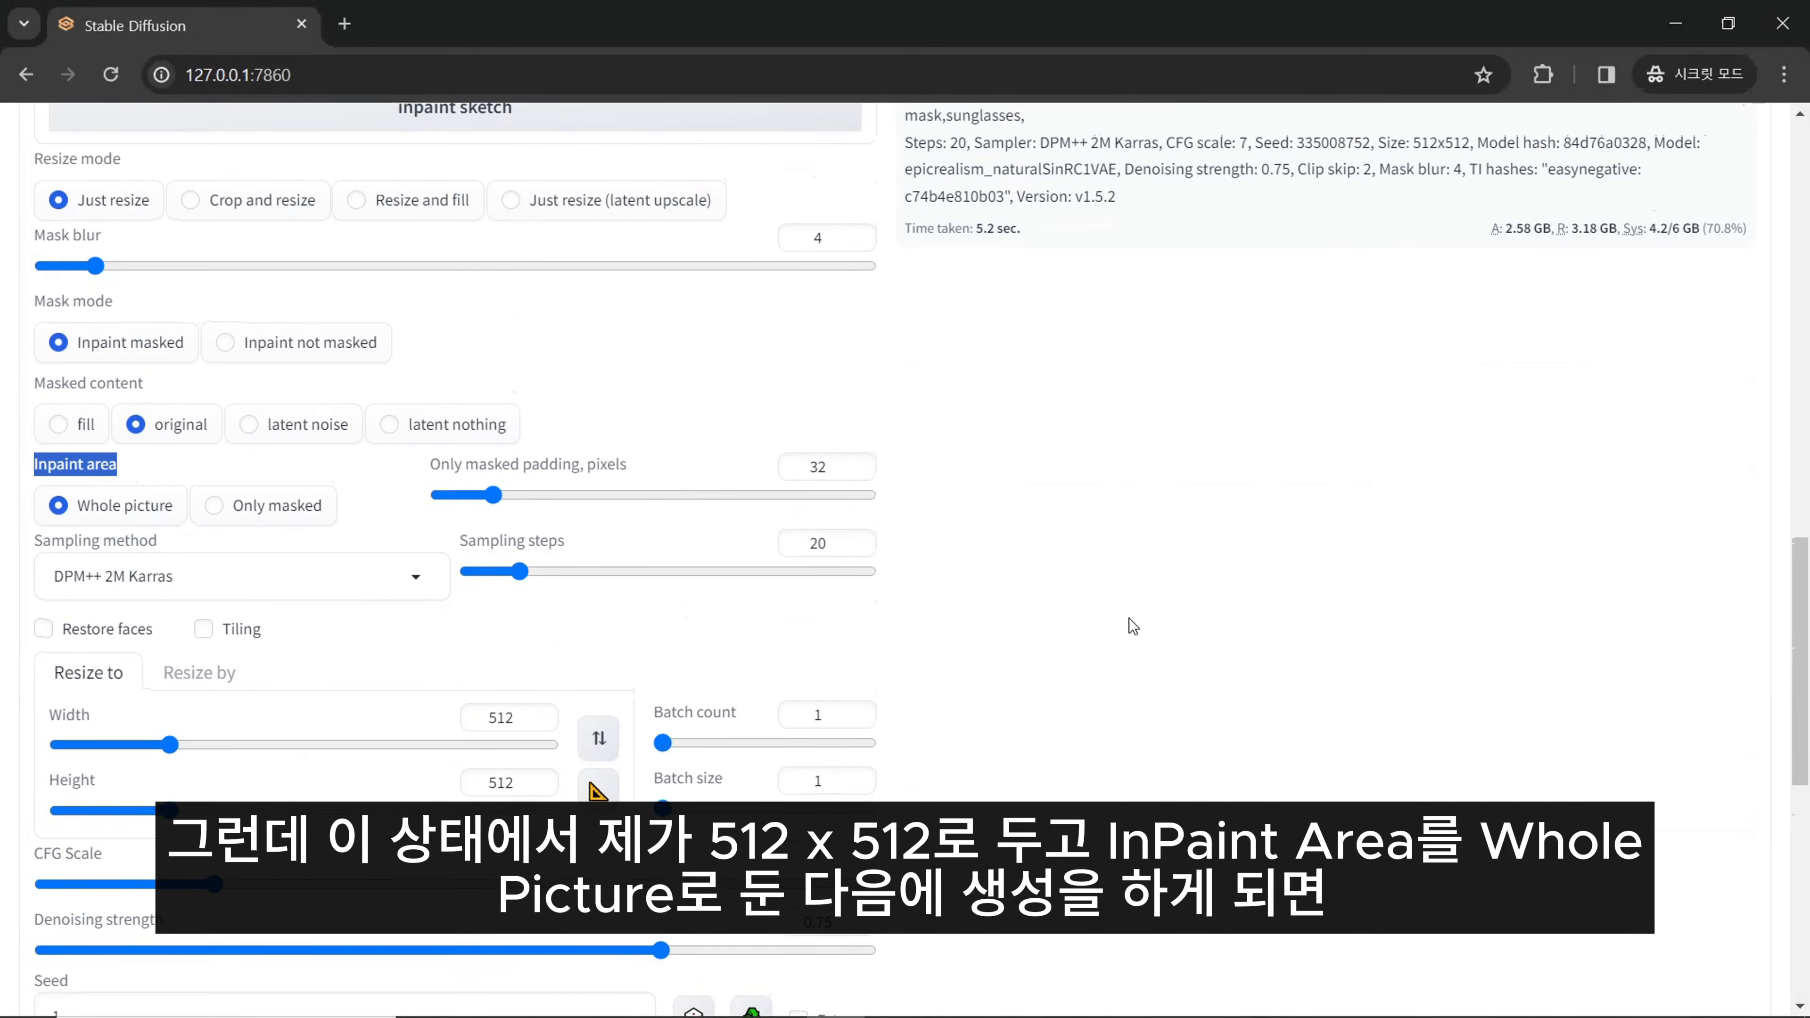
# - Generate the inpainted image from the masked portrait with the Whole picture area
pyautogui.scroll(6, 1168, 613)
pyautogui.scroll(6, 1169, 613)
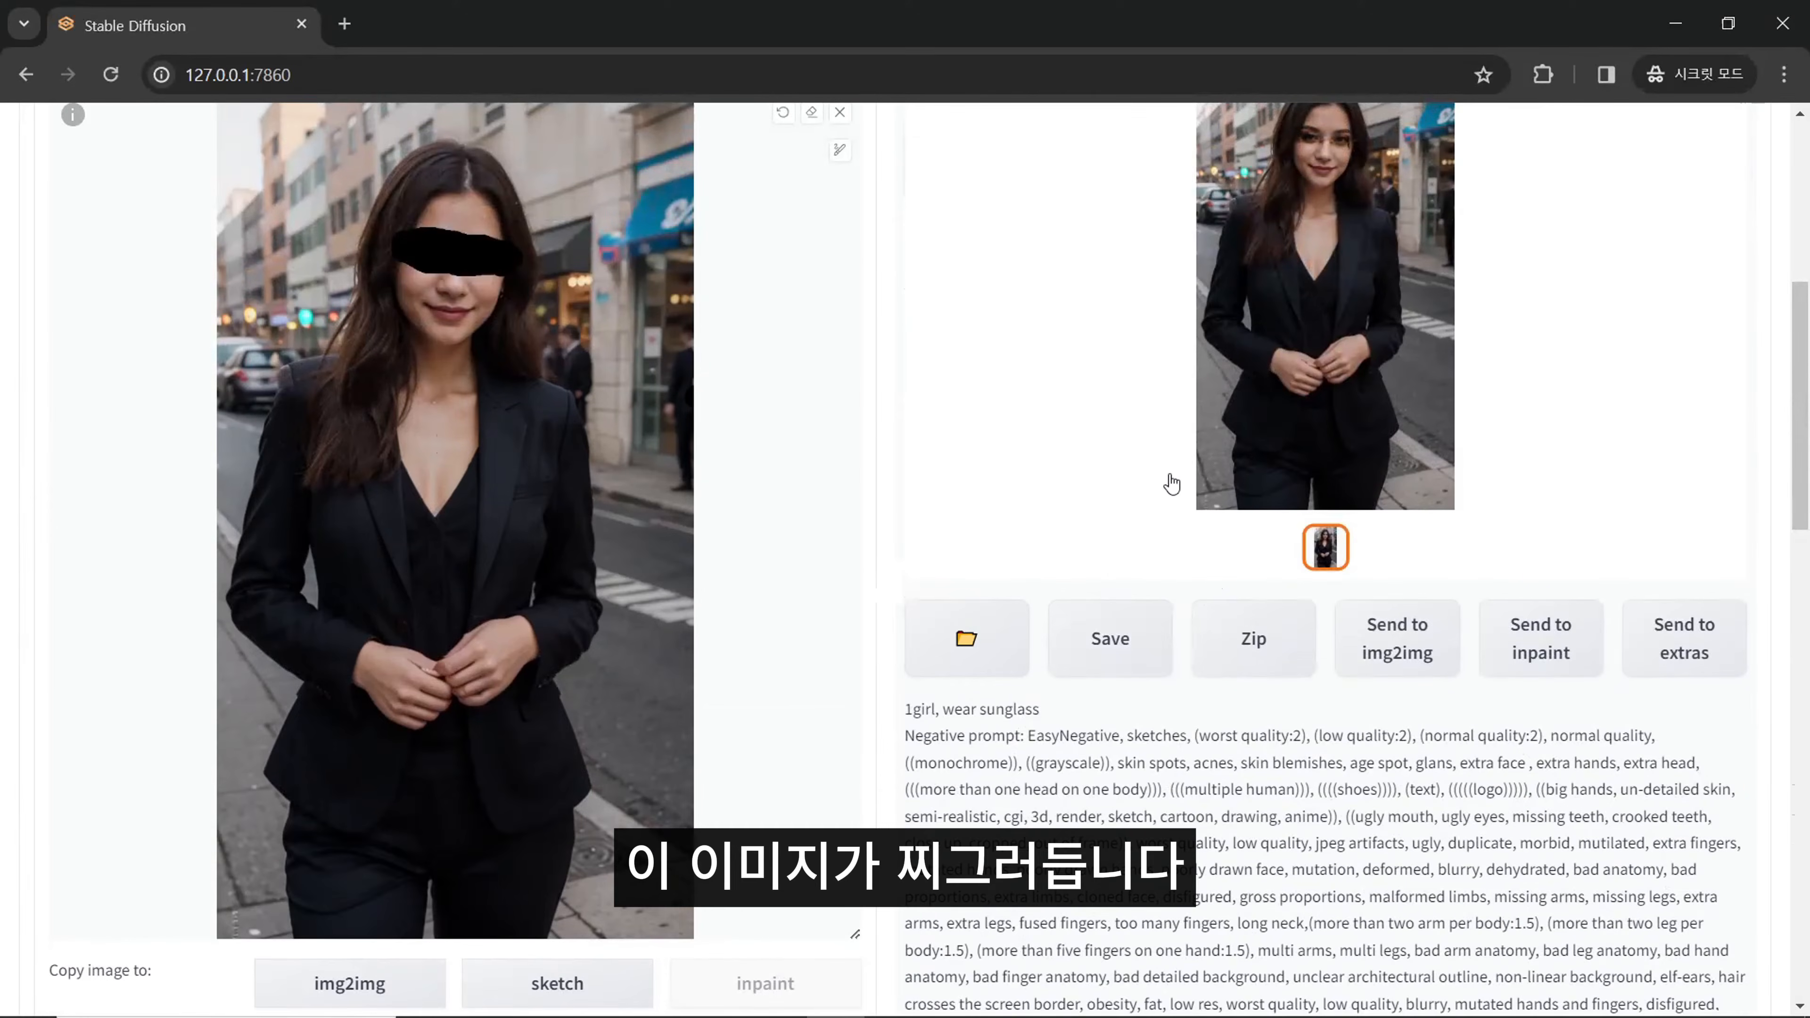
pyautogui.scroll(2, 1168, 485)
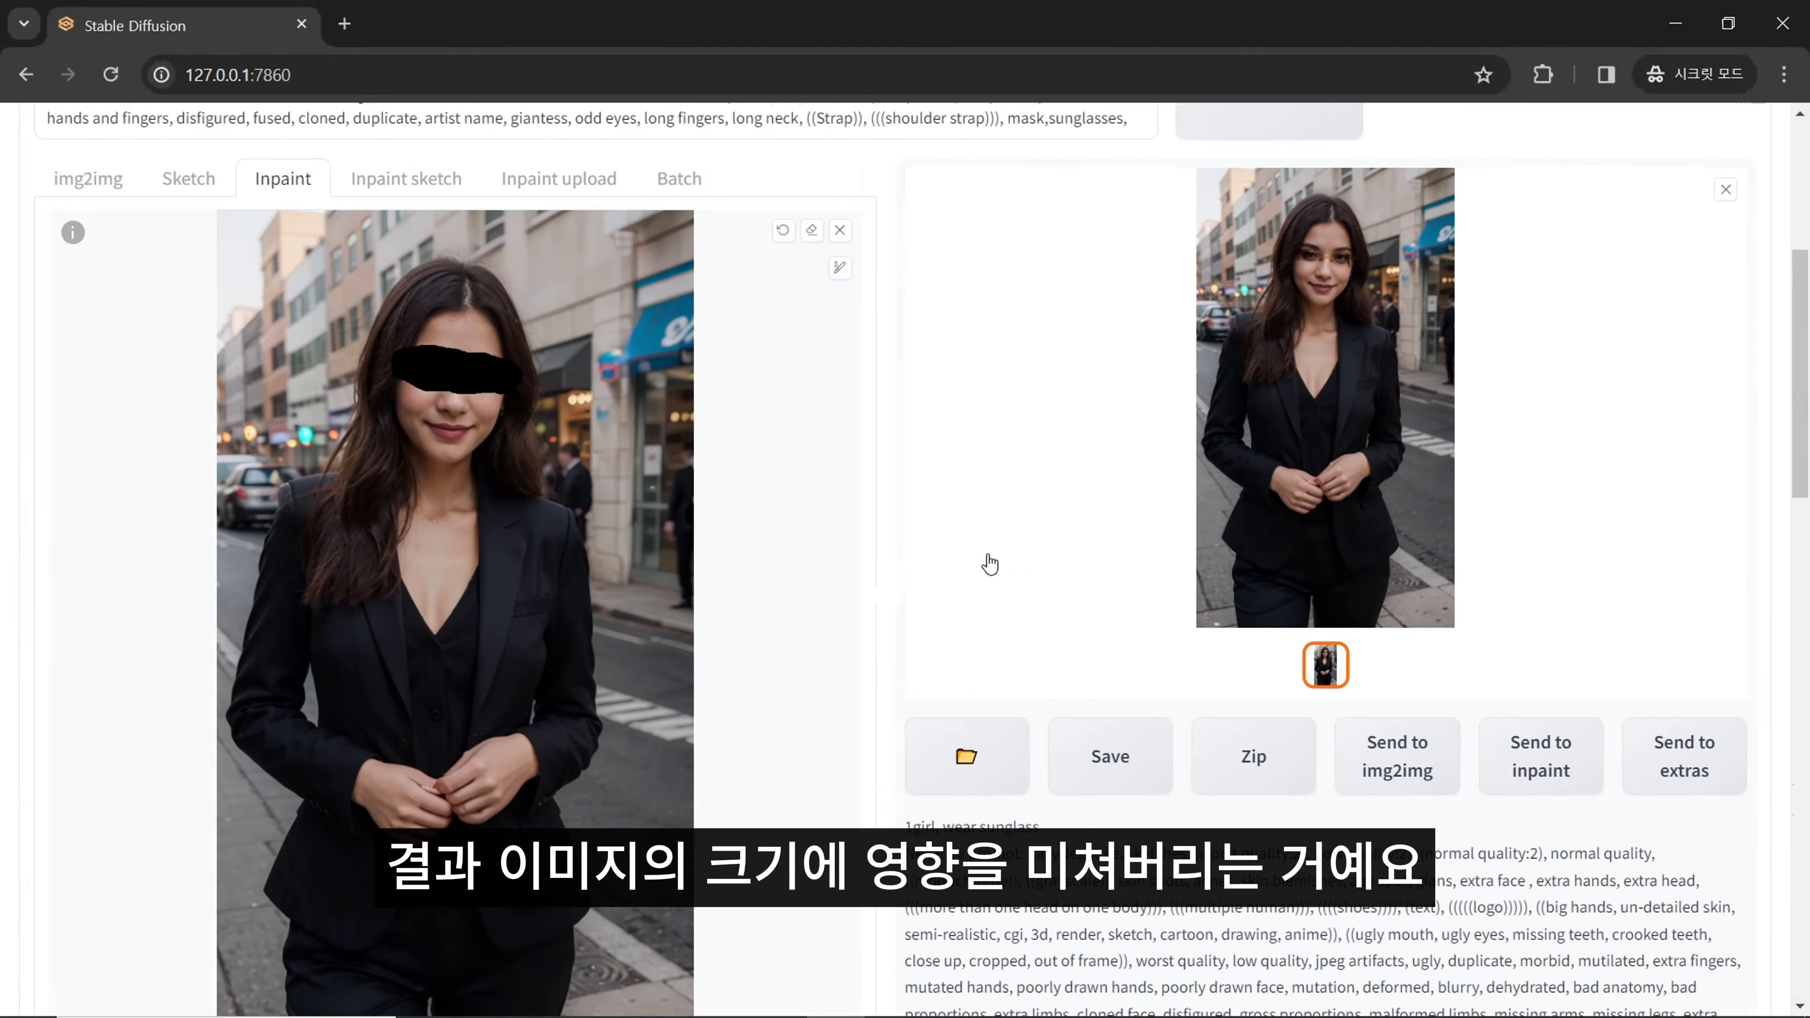
pyautogui.scroll(-11, 990, 564)
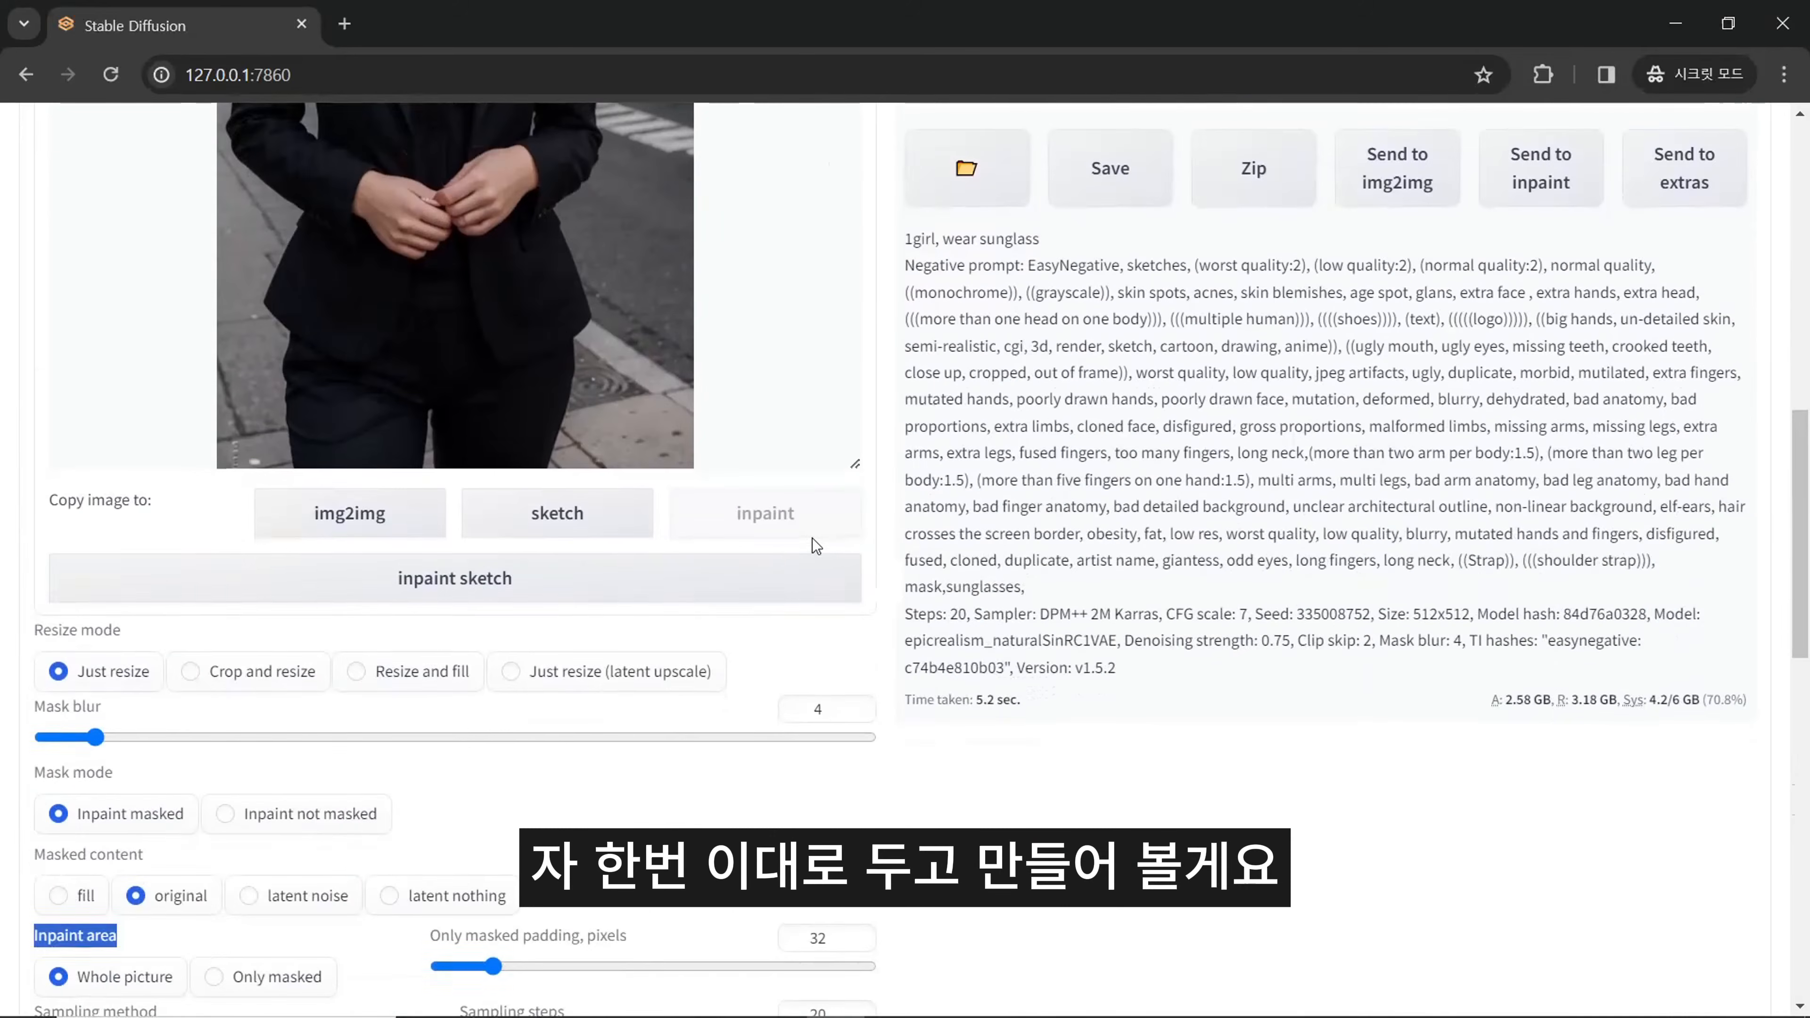
pyautogui.scroll(6, 794, 747)
pyautogui.scroll(12, 1073, 748)
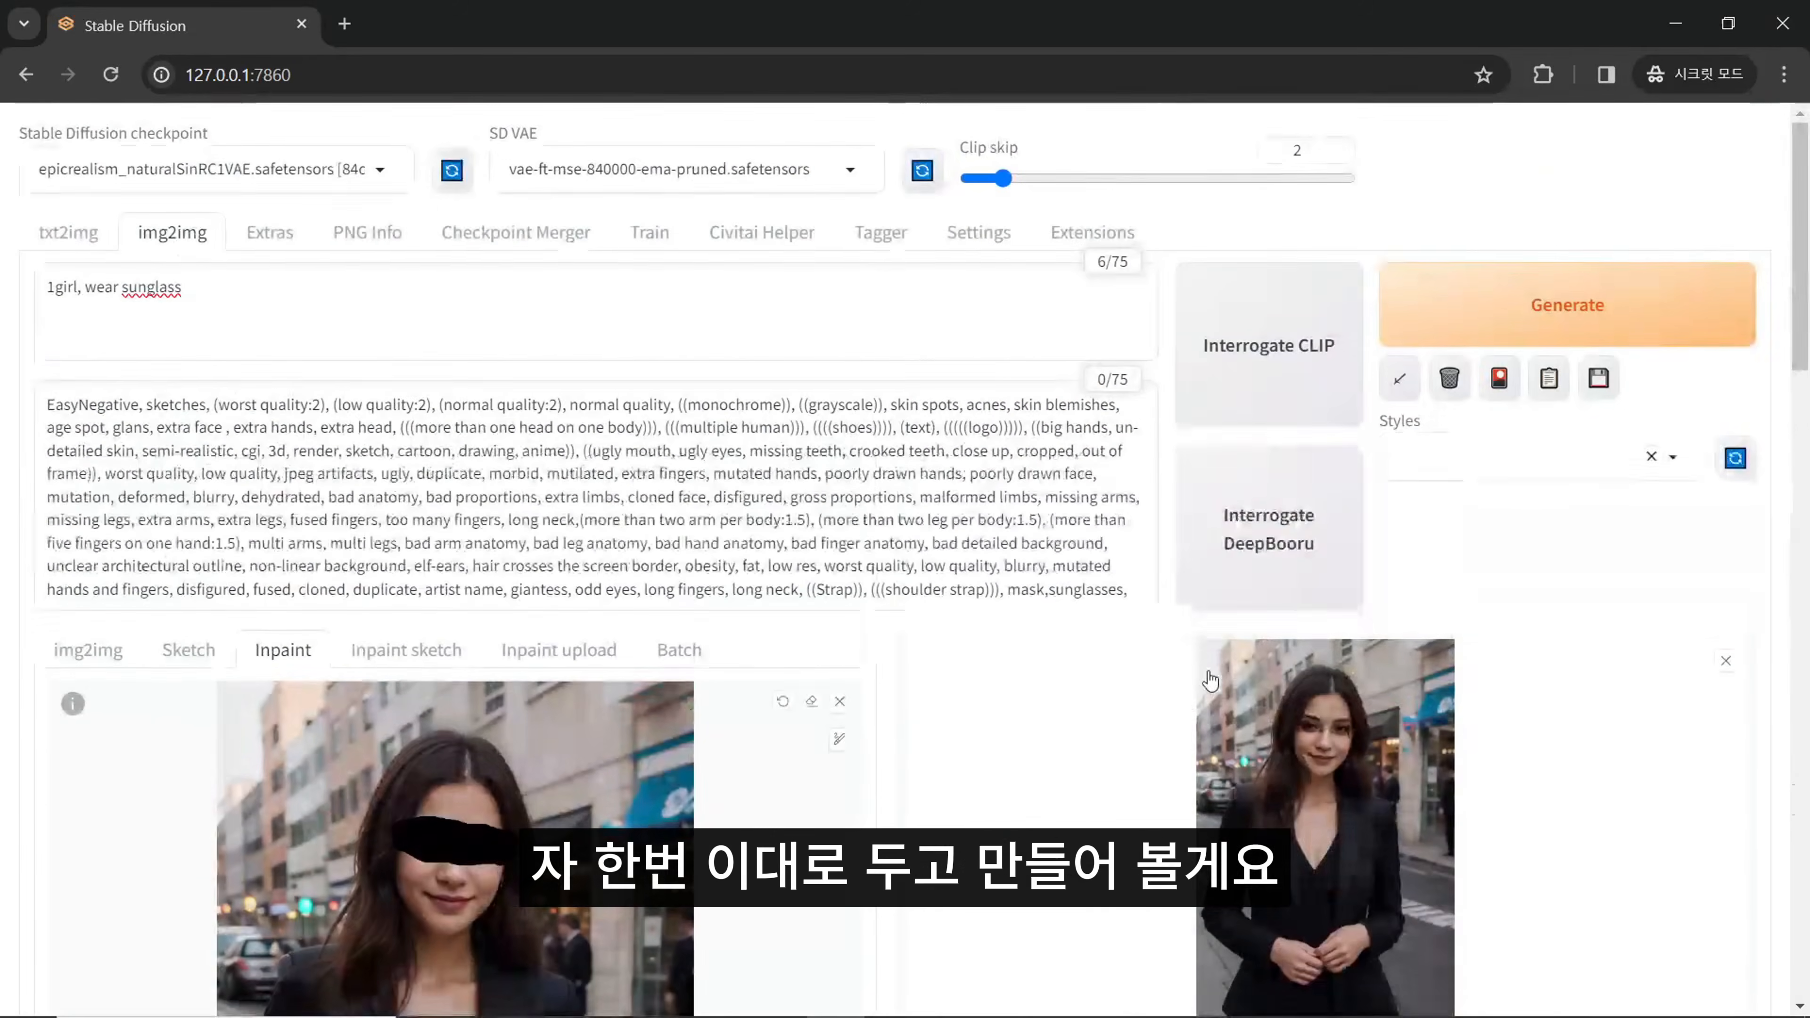
pyautogui.click(1566, 305)
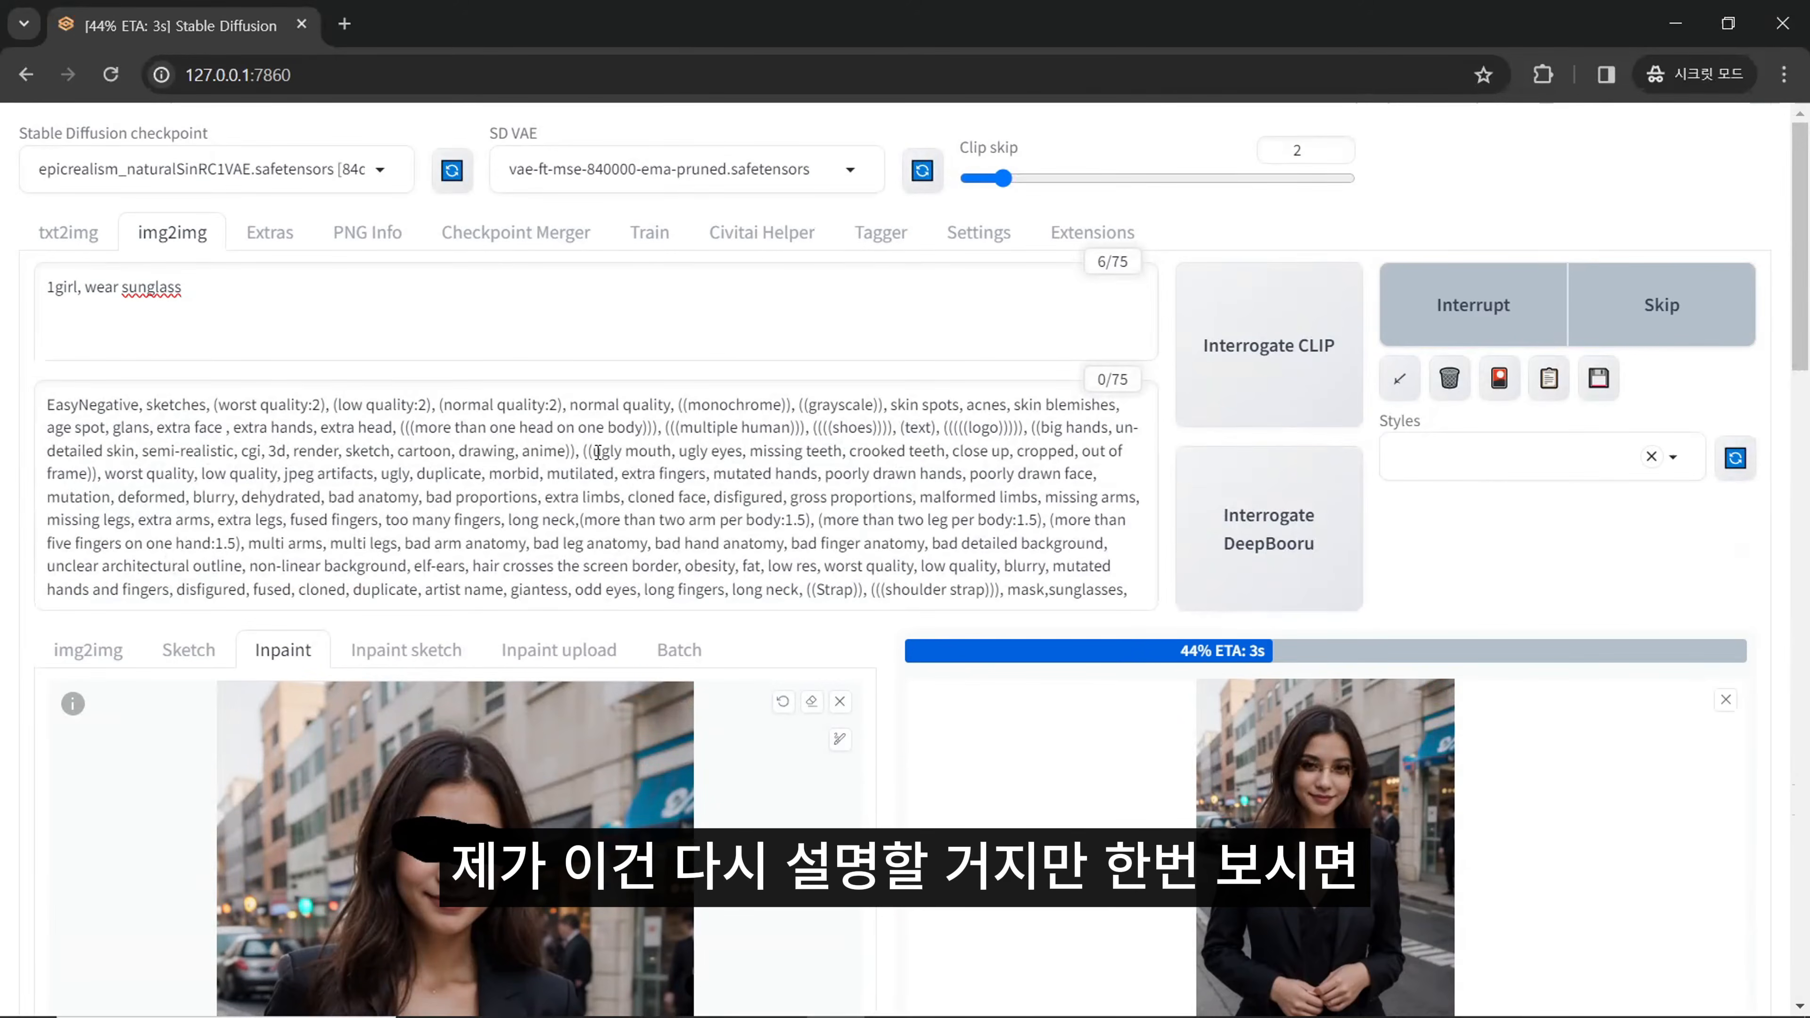
# - Compare the Whole picture result with the source portrait, and match the resize dimensions to the original 576 x 1024
pyautogui.scroll(-5, 1443, 541)
pyautogui.scroll(-17, 1443, 541)
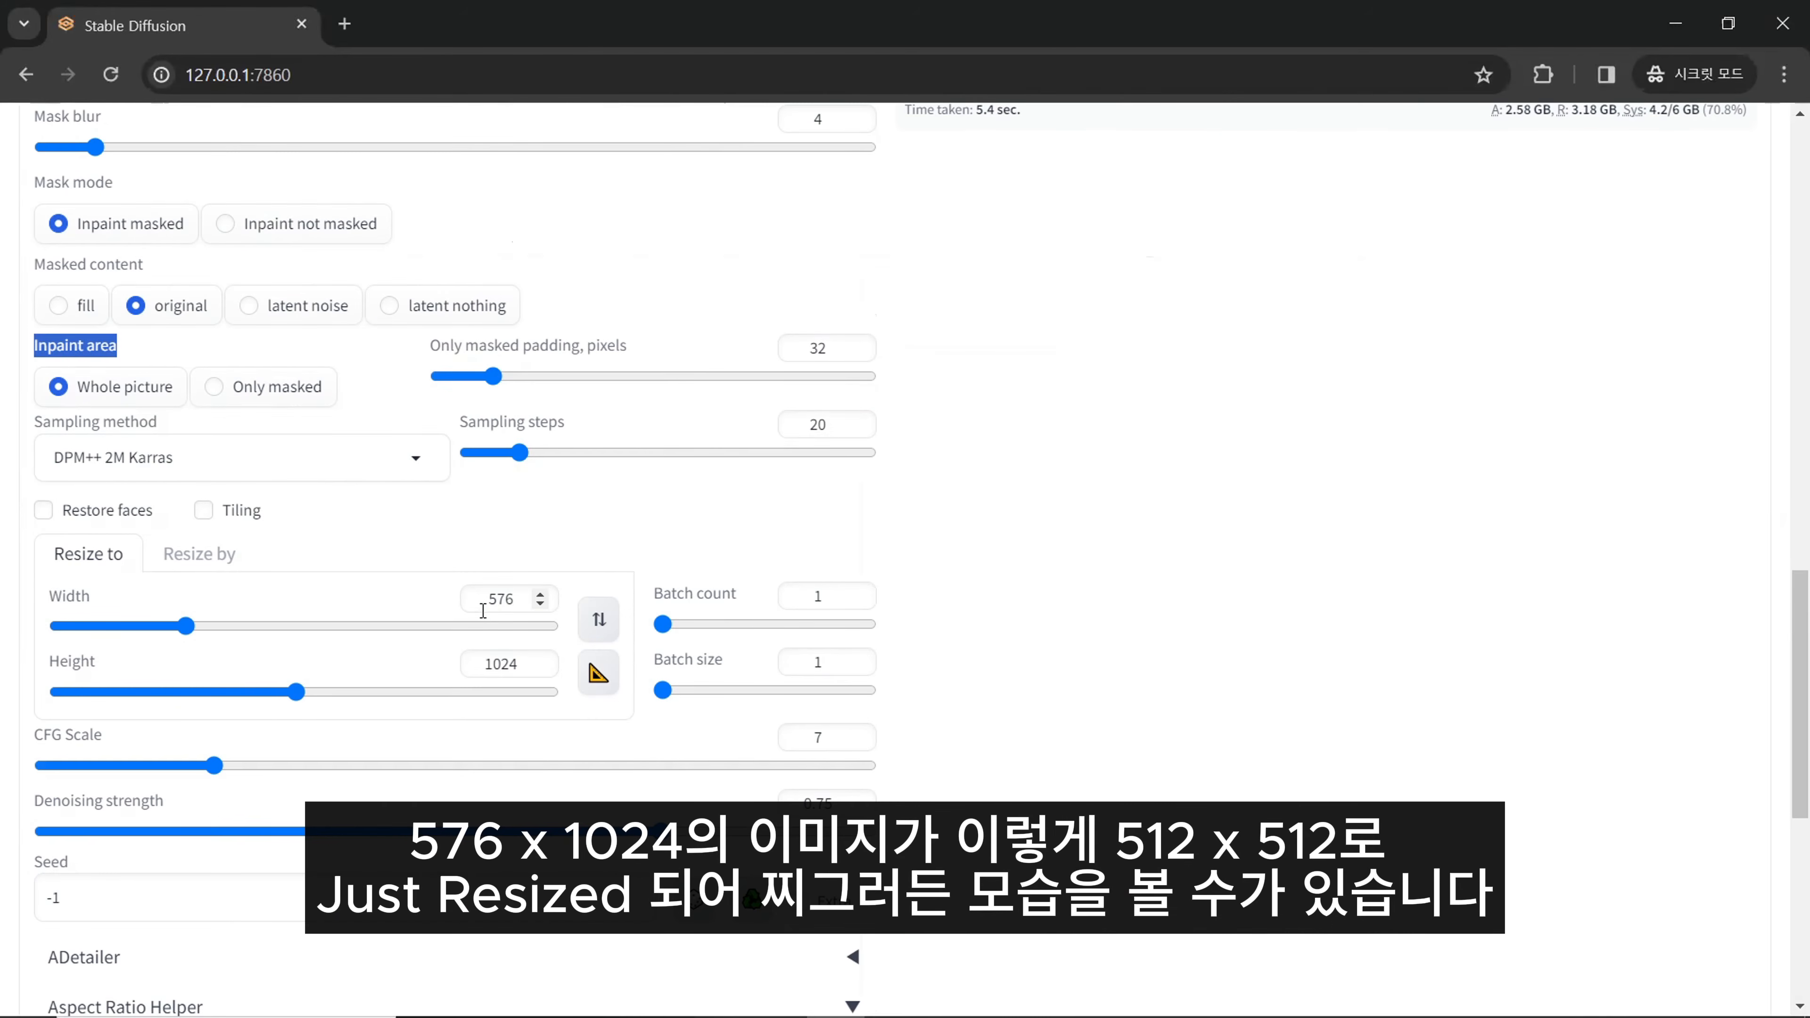
pyautogui.moveTo(485, 666); pyautogui.dragTo(500, 669)
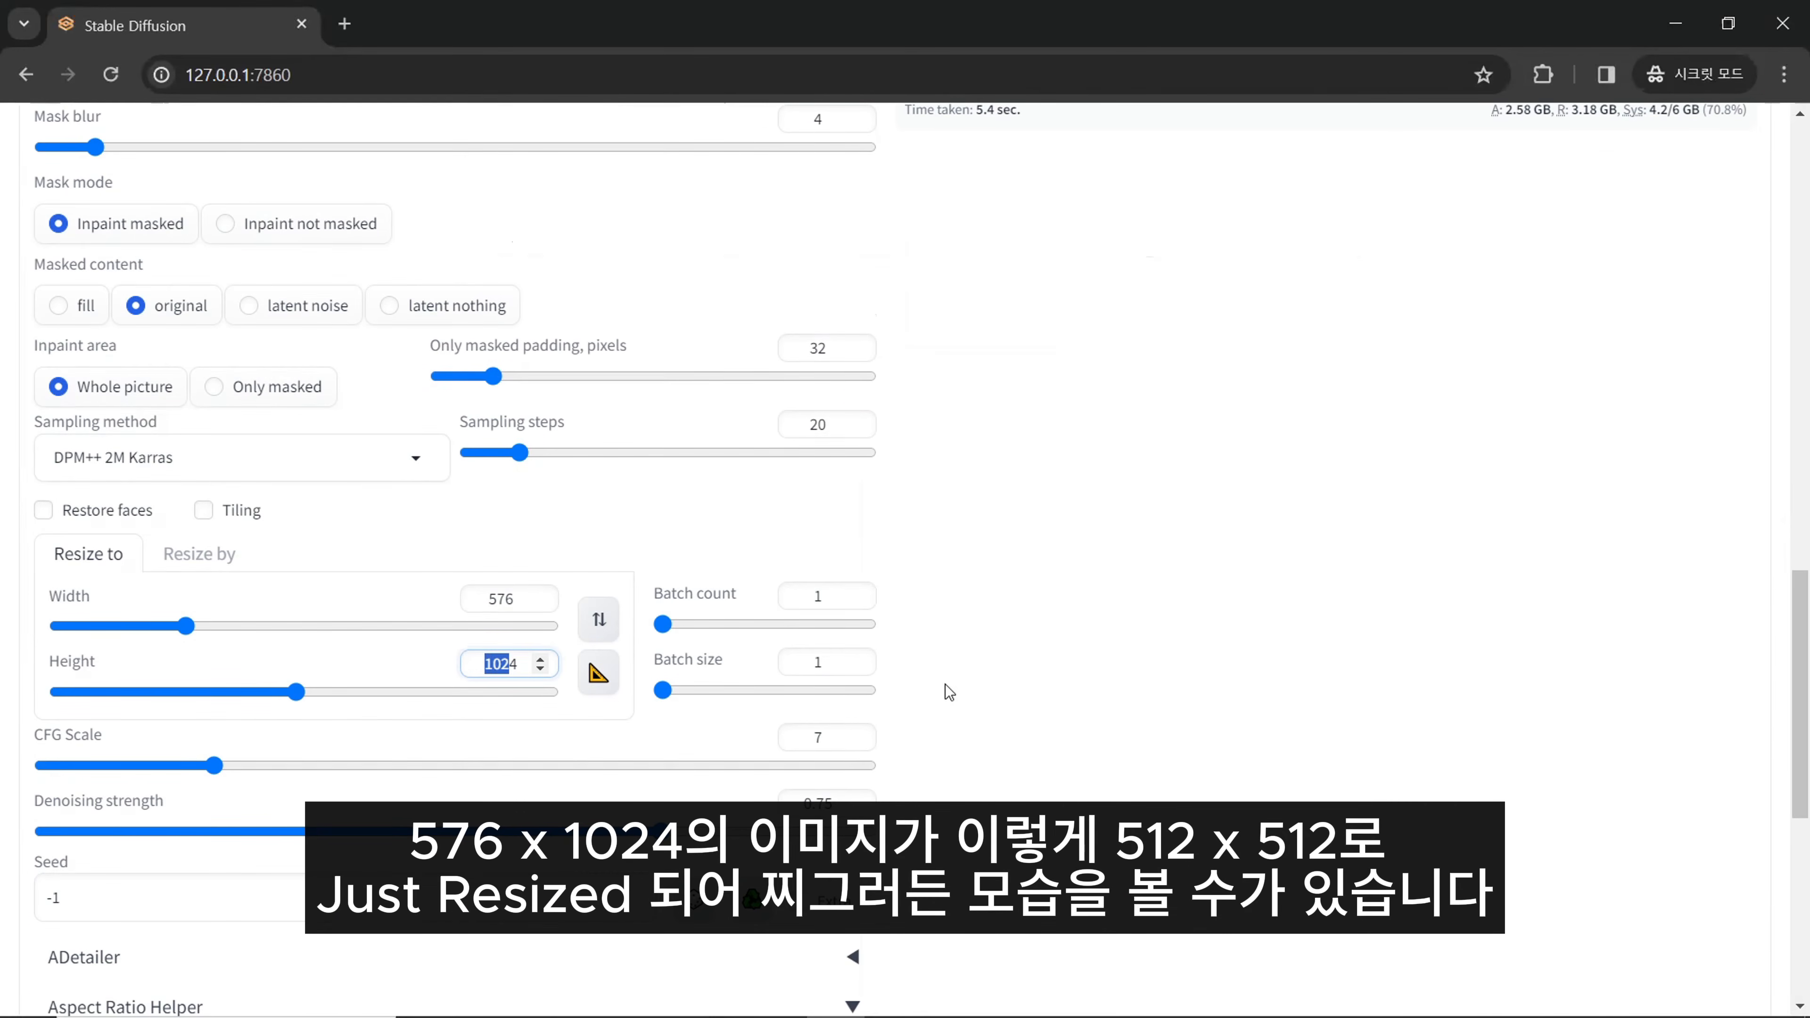
pyautogui.scroll(17, 981, 678)
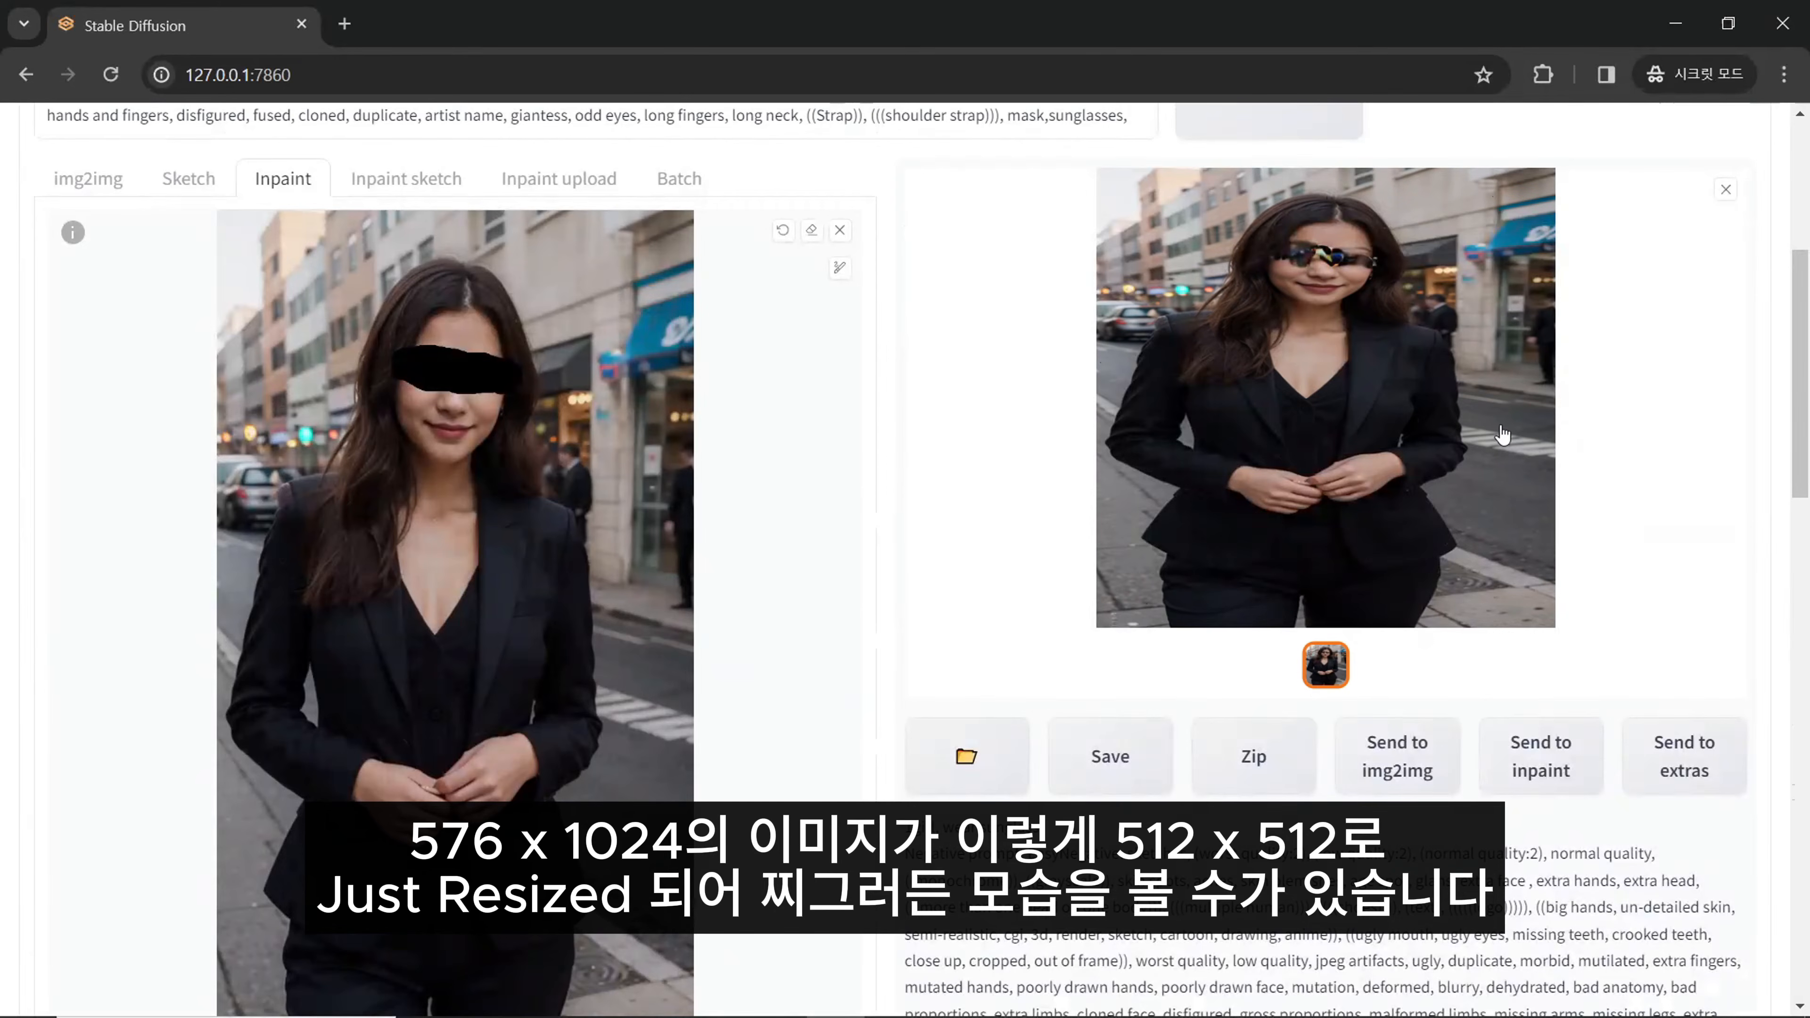
pyautogui.scroll(-8, 738, 663)
pyautogui.scroll(-5, 737, 663)
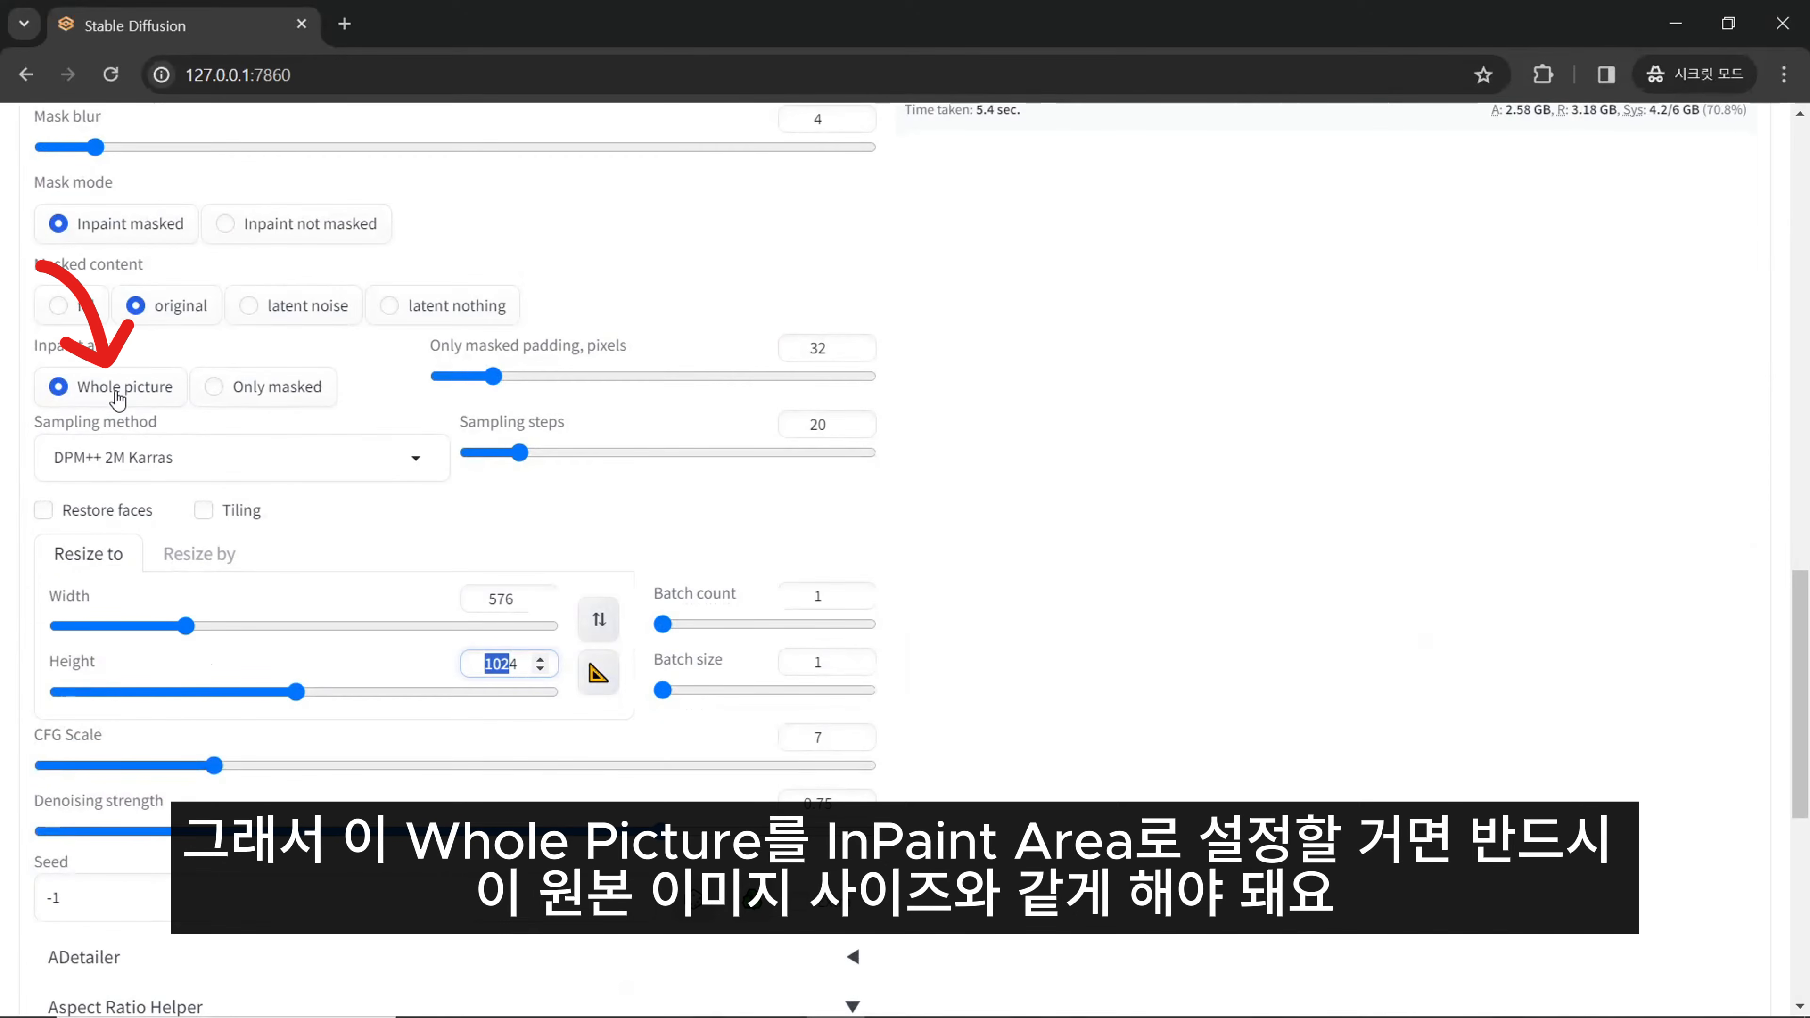
pyautogui.click(601, 673)
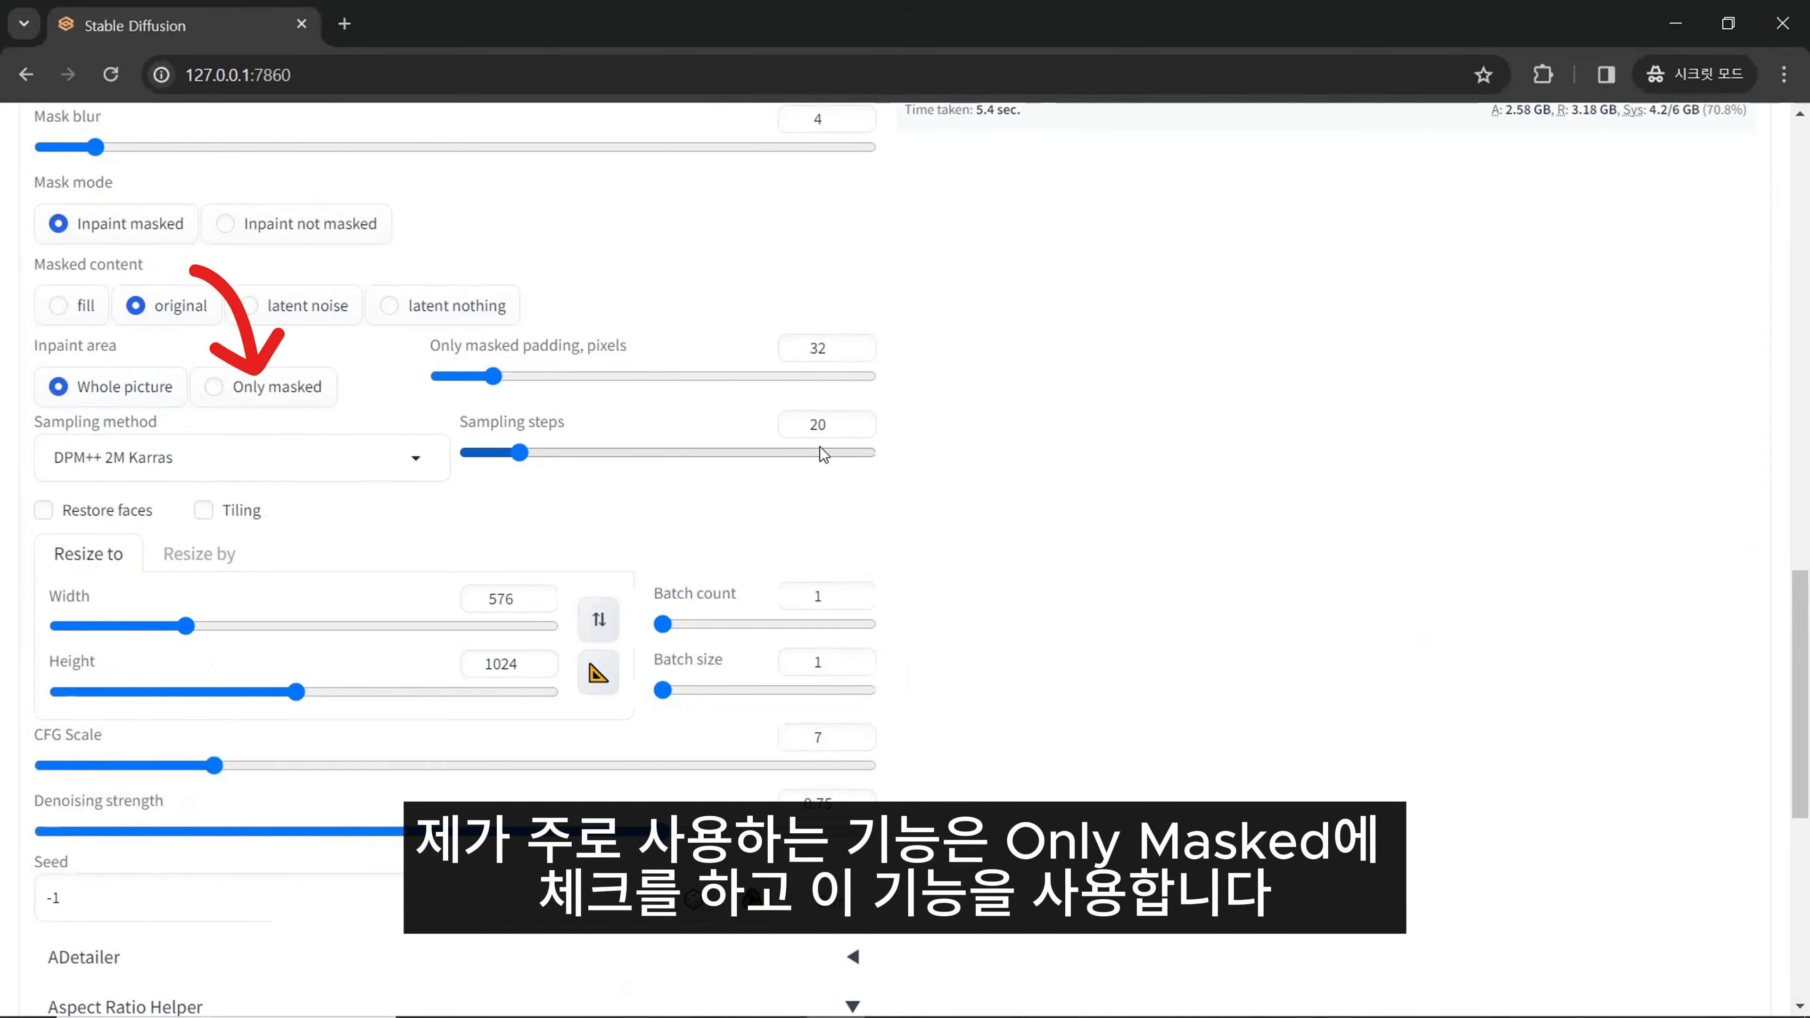
# - Set the inpaint area to Only masked and the resize width and height to 512 each
pyautogui.click(231, 394)
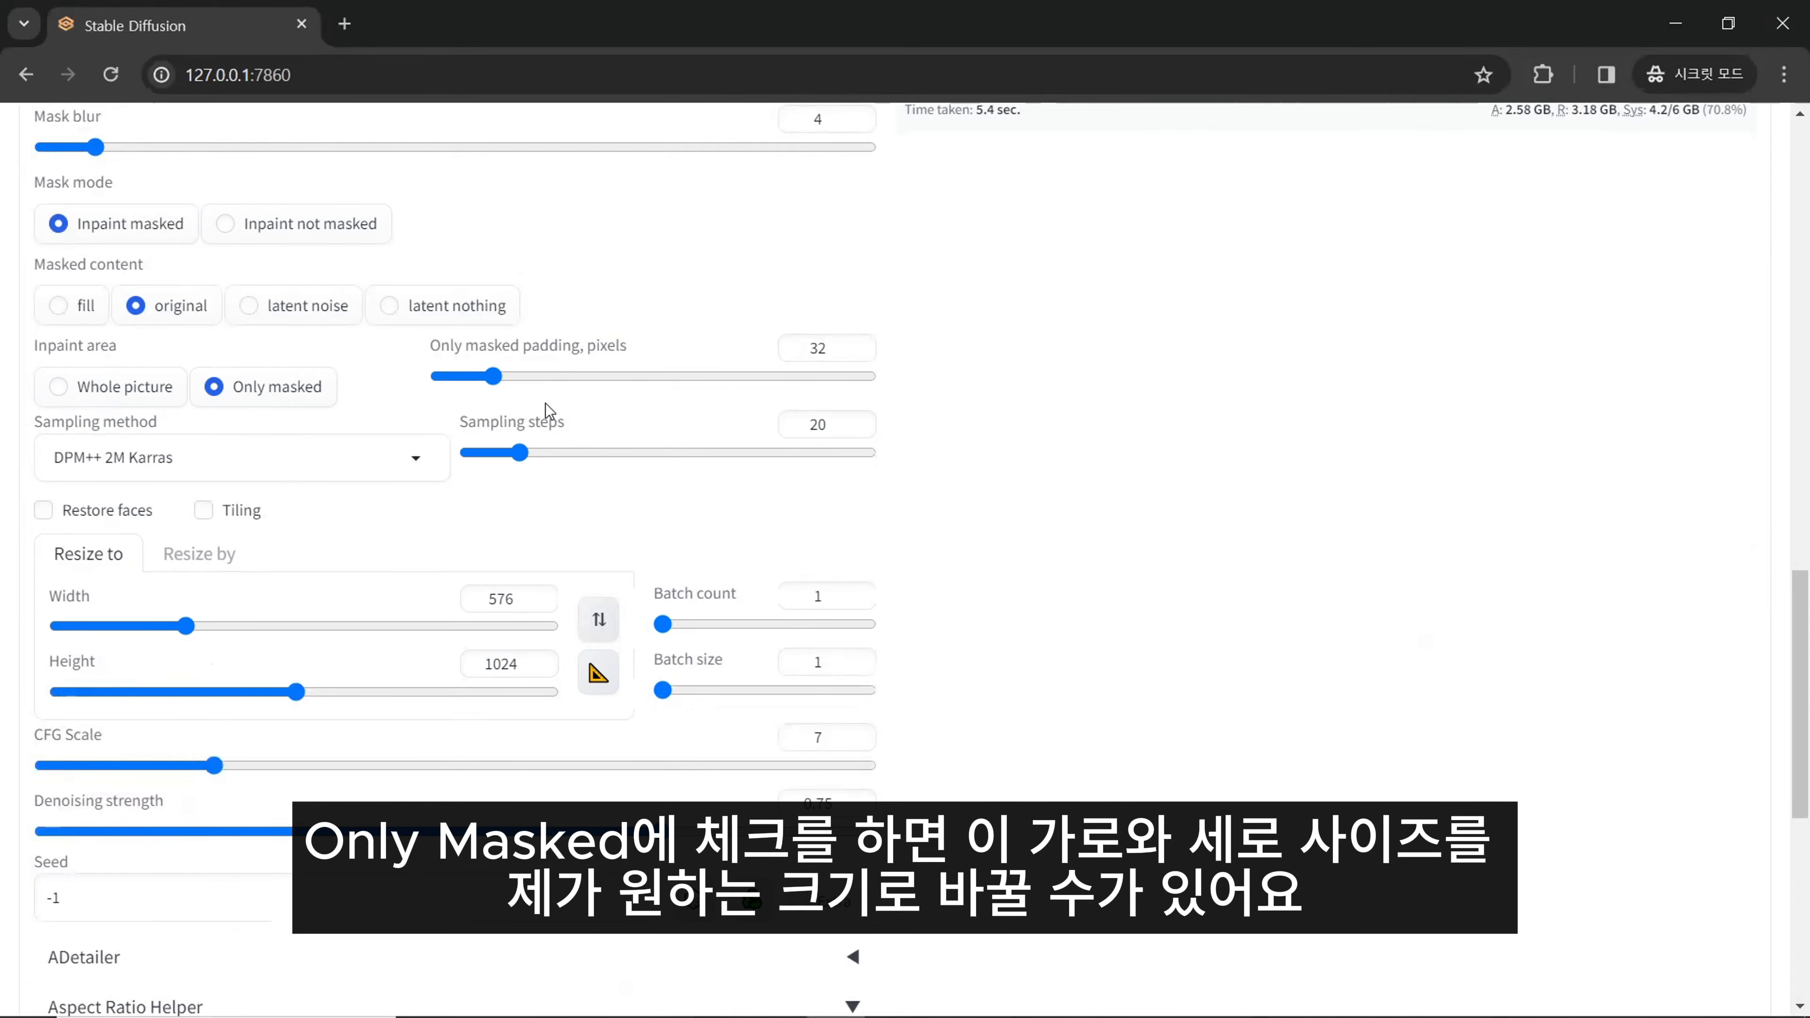
pyautogui.doubleClick(499, 599)
pyautogui.doubleClick(496, 662)
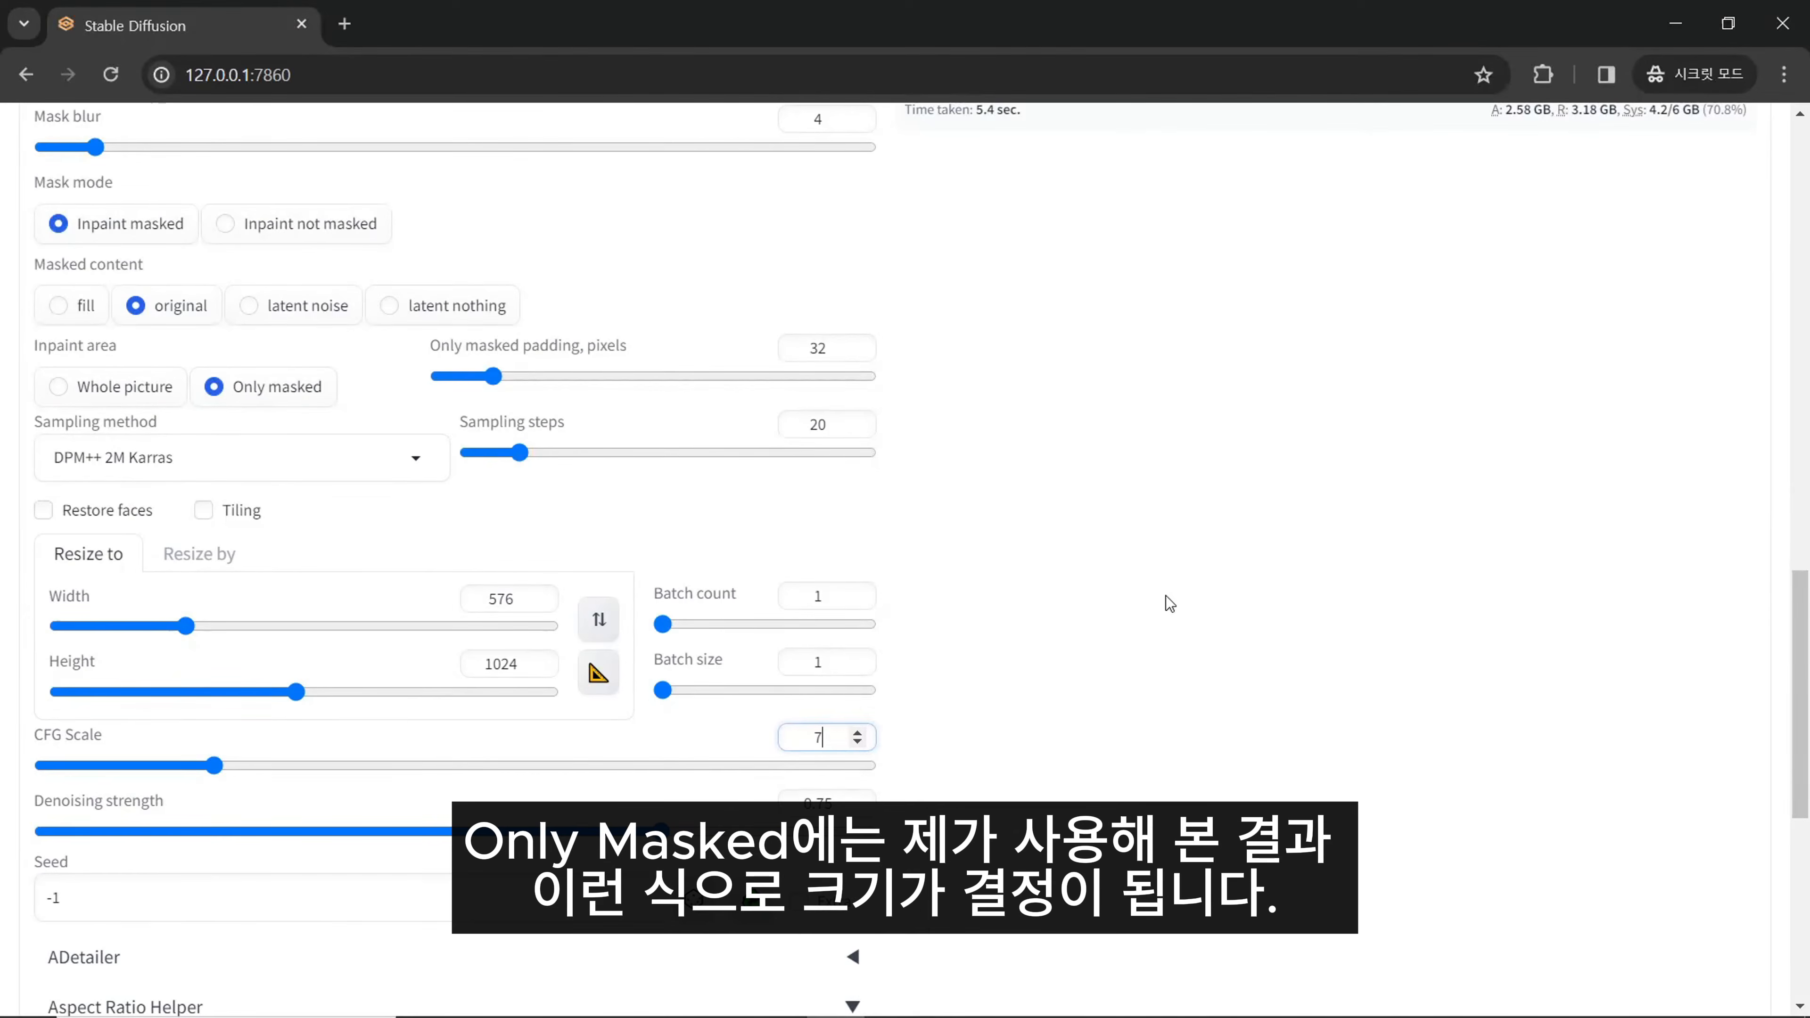
pyautogui.doubleClick(510, 603)
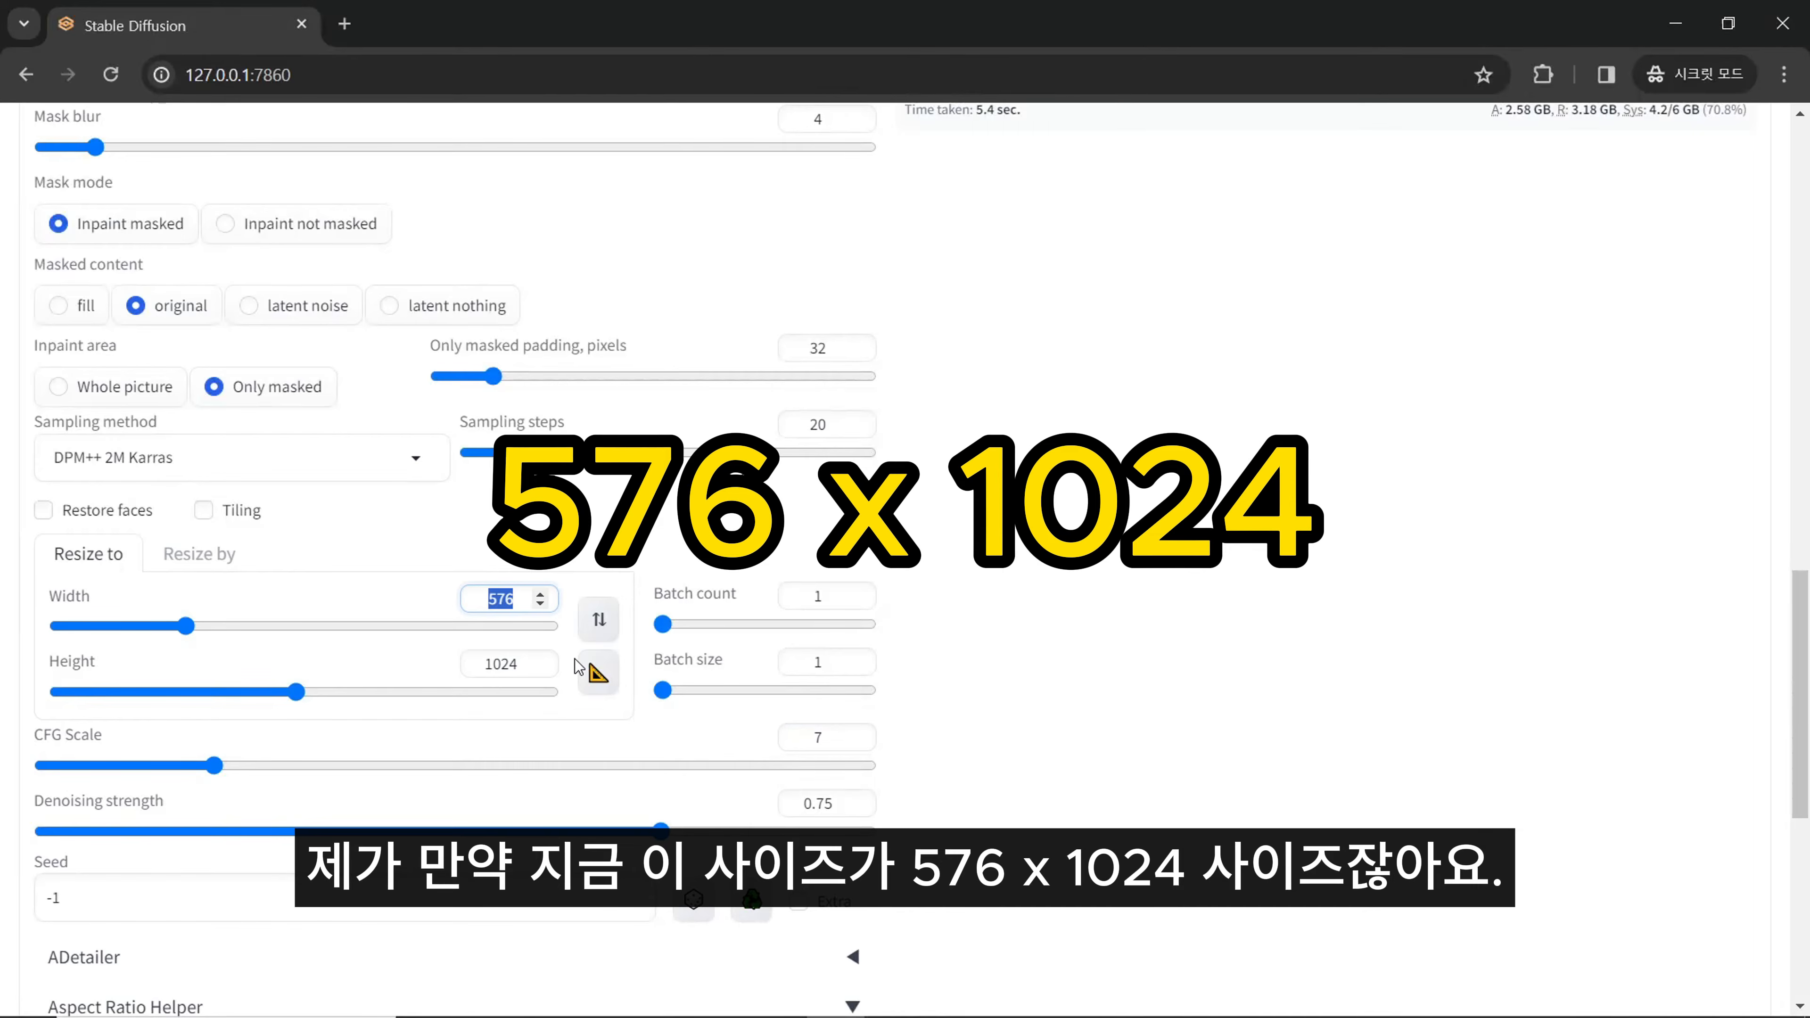
pyautogui.write('512')
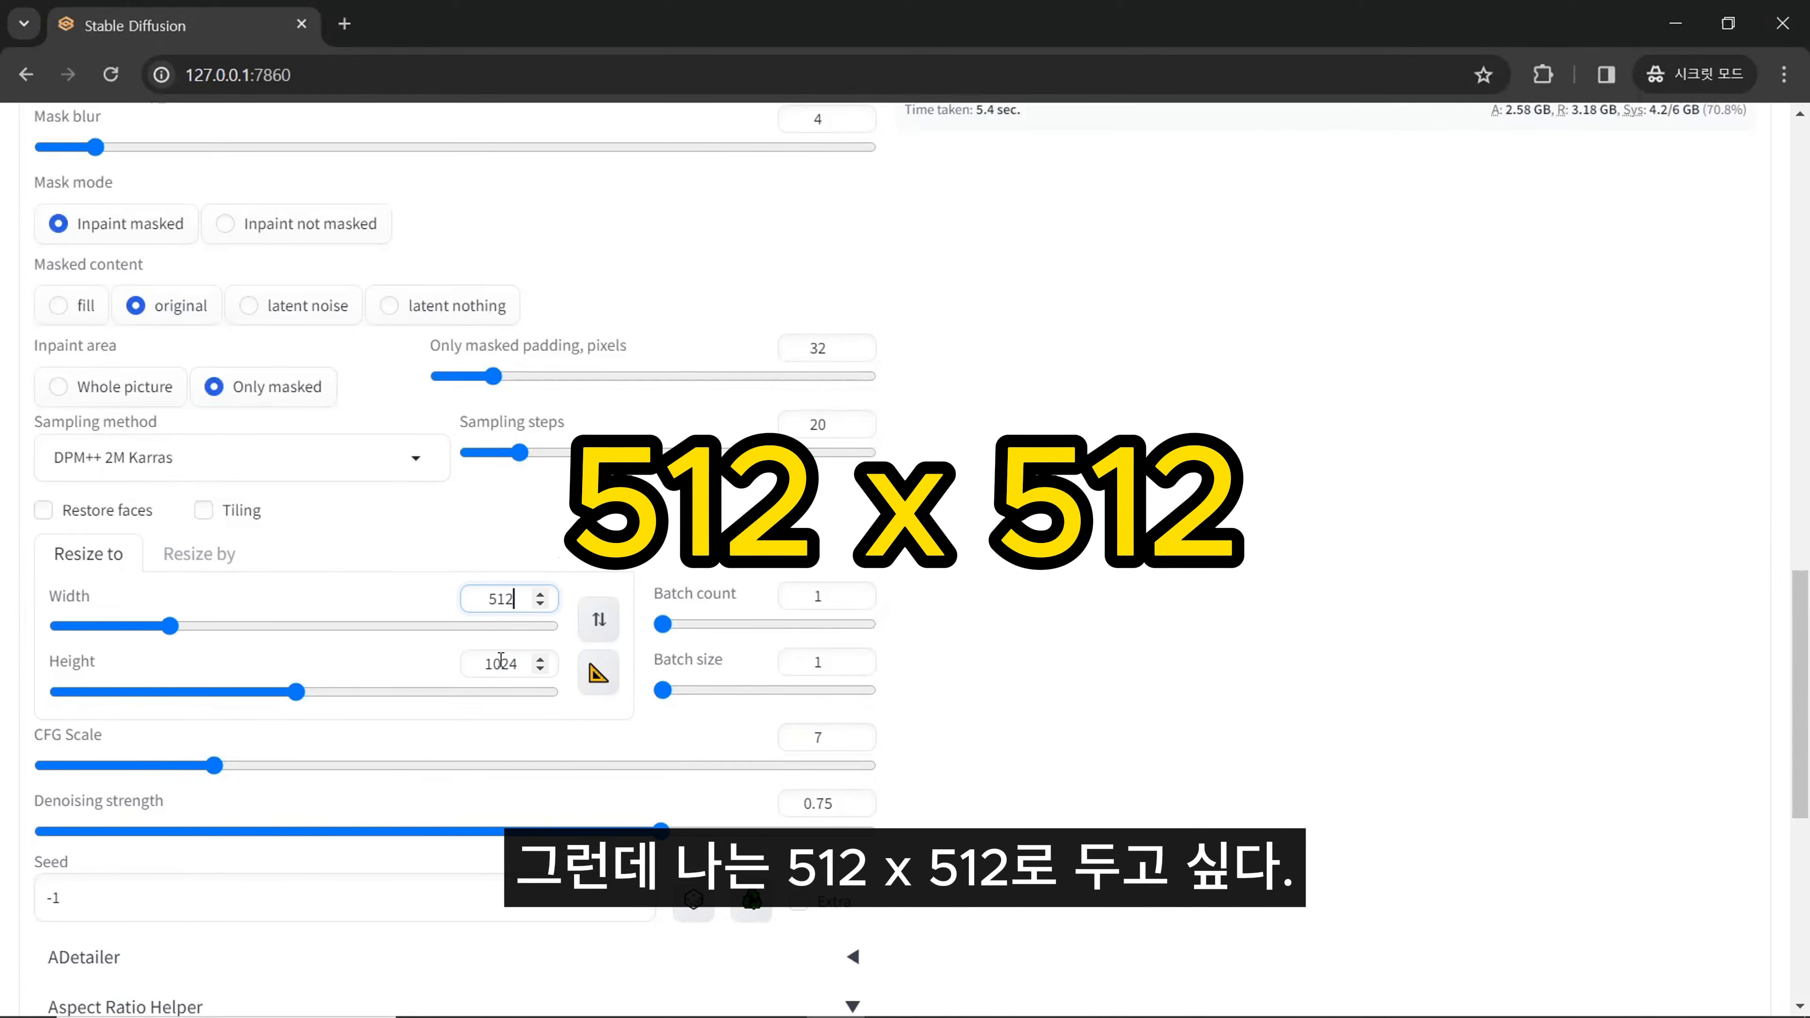
pyautogui.doubleClick(551, 674)
pyautogui.write('512')
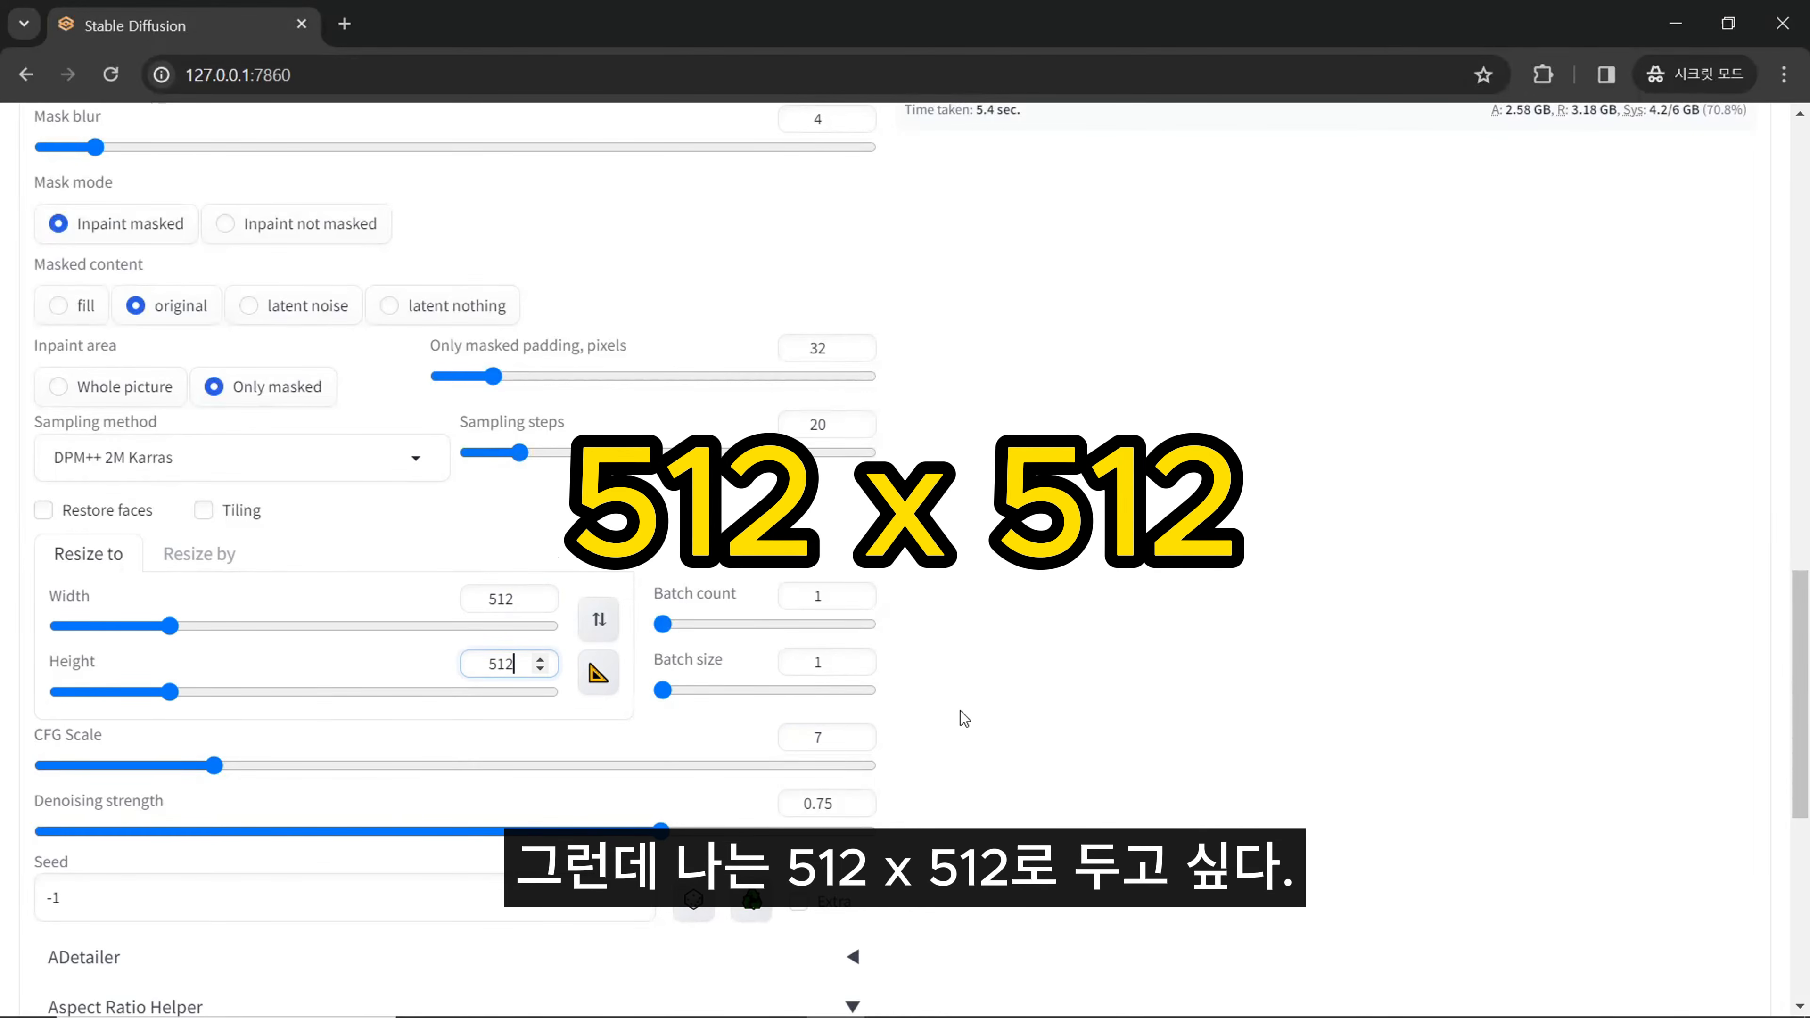
# - Generate the image with the Only masked inpaint area and inspect the result beside the masked source
pyautogui.scroll(8, 963, 713)
pyautogui.scroll(7, 981, 776)
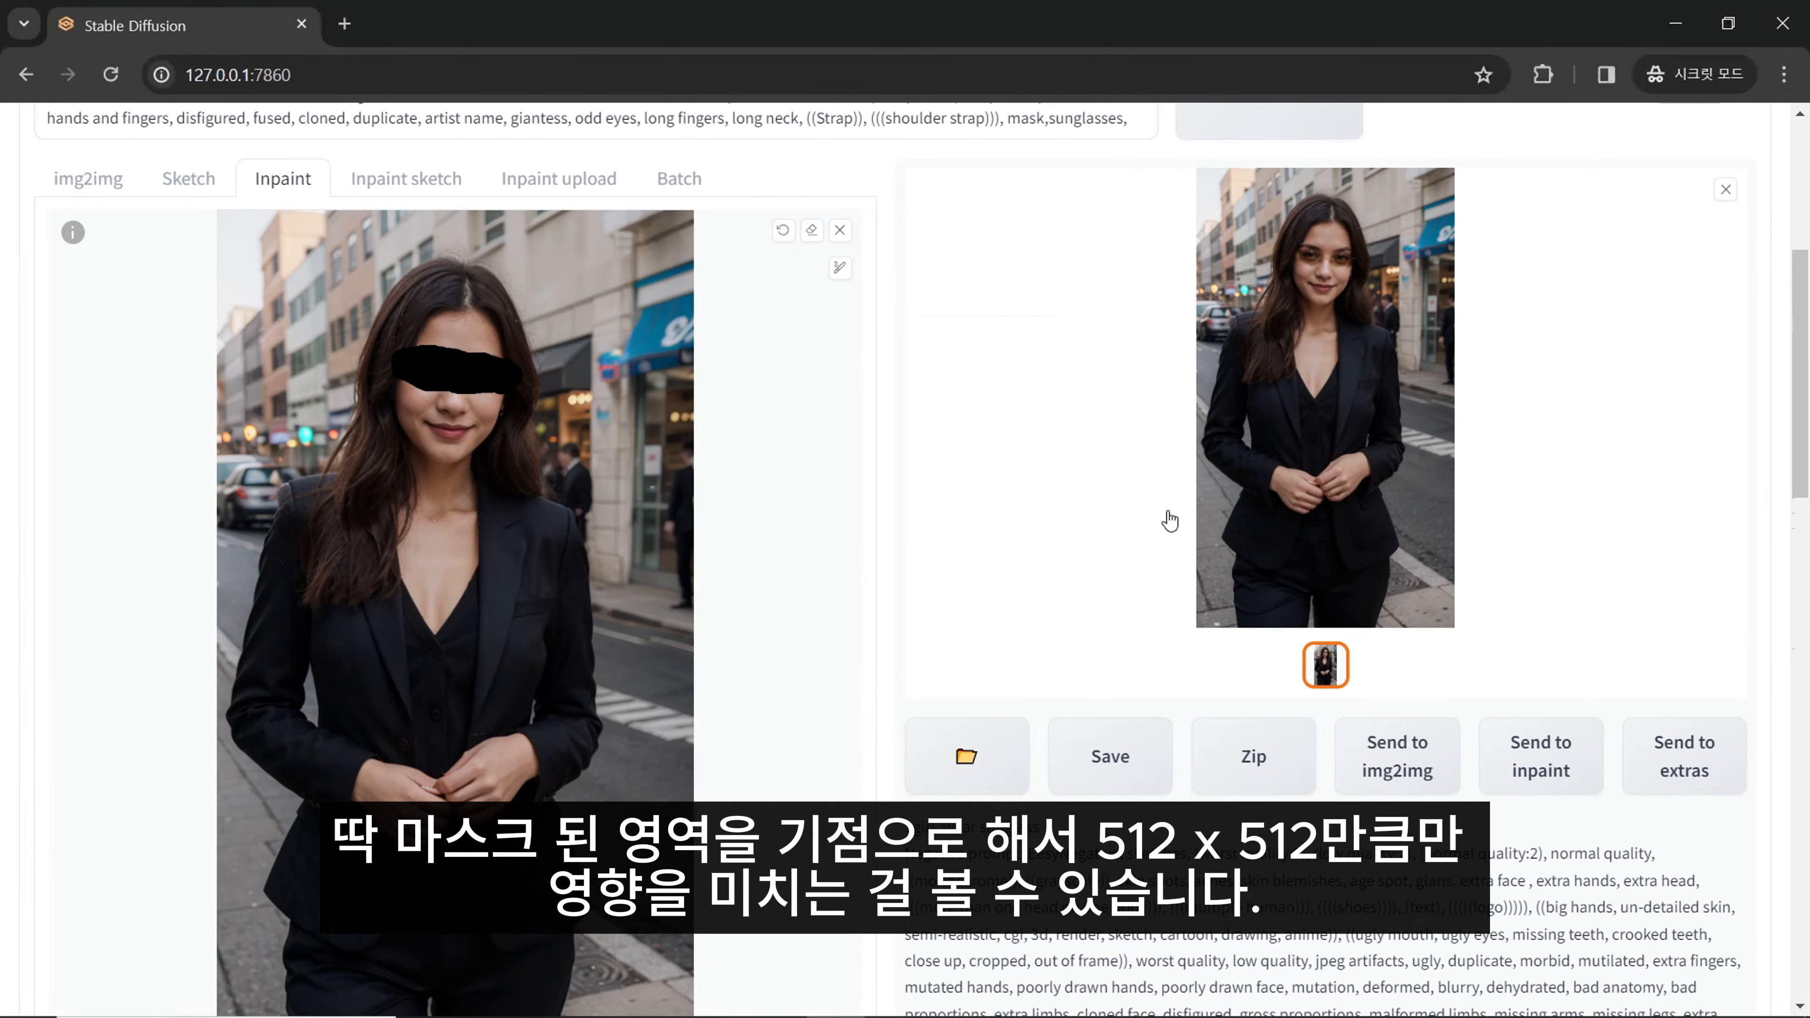
pyautogui.scroll(-15, 1168, 519)
pyautogui.scroll(3, 900, 544)
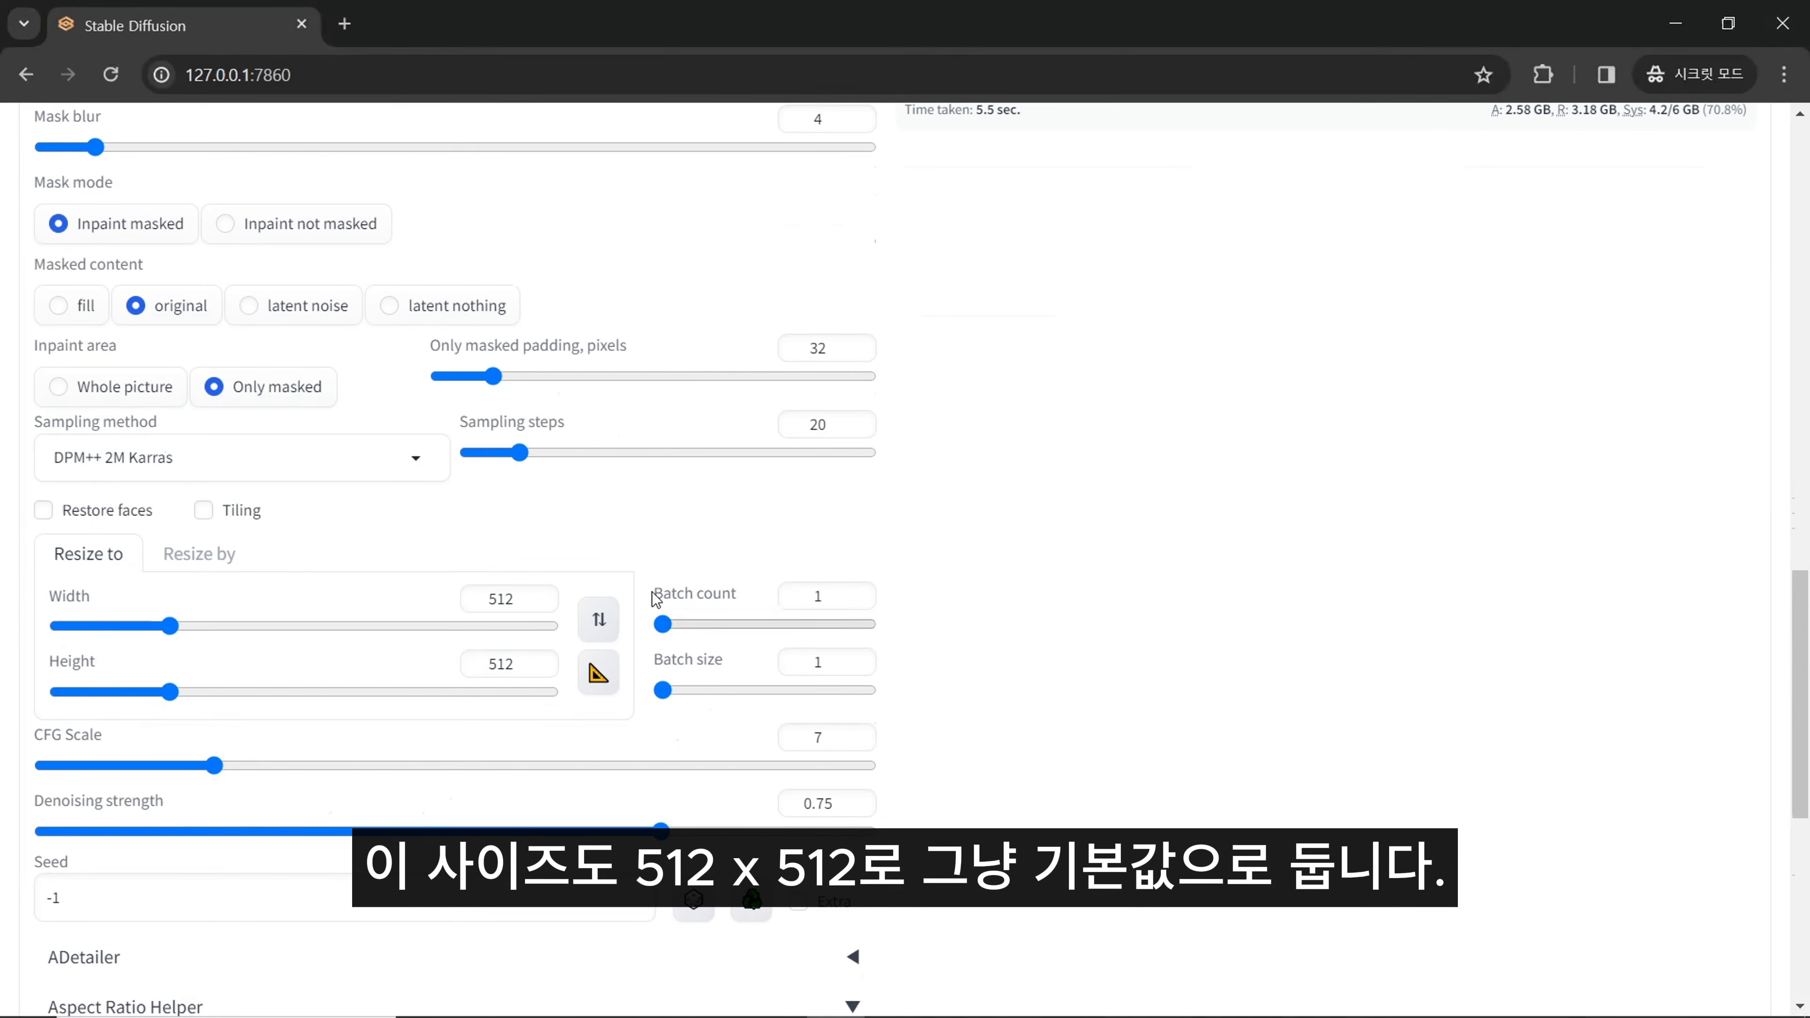
# - Examine the resize dimensions, sampling steps, CFG scale and denoising strength settings
pyautogui.moveTo(497, 599); pyautogui.dragTo(511, 615)
pyautogui.doubleClick(499, 664)
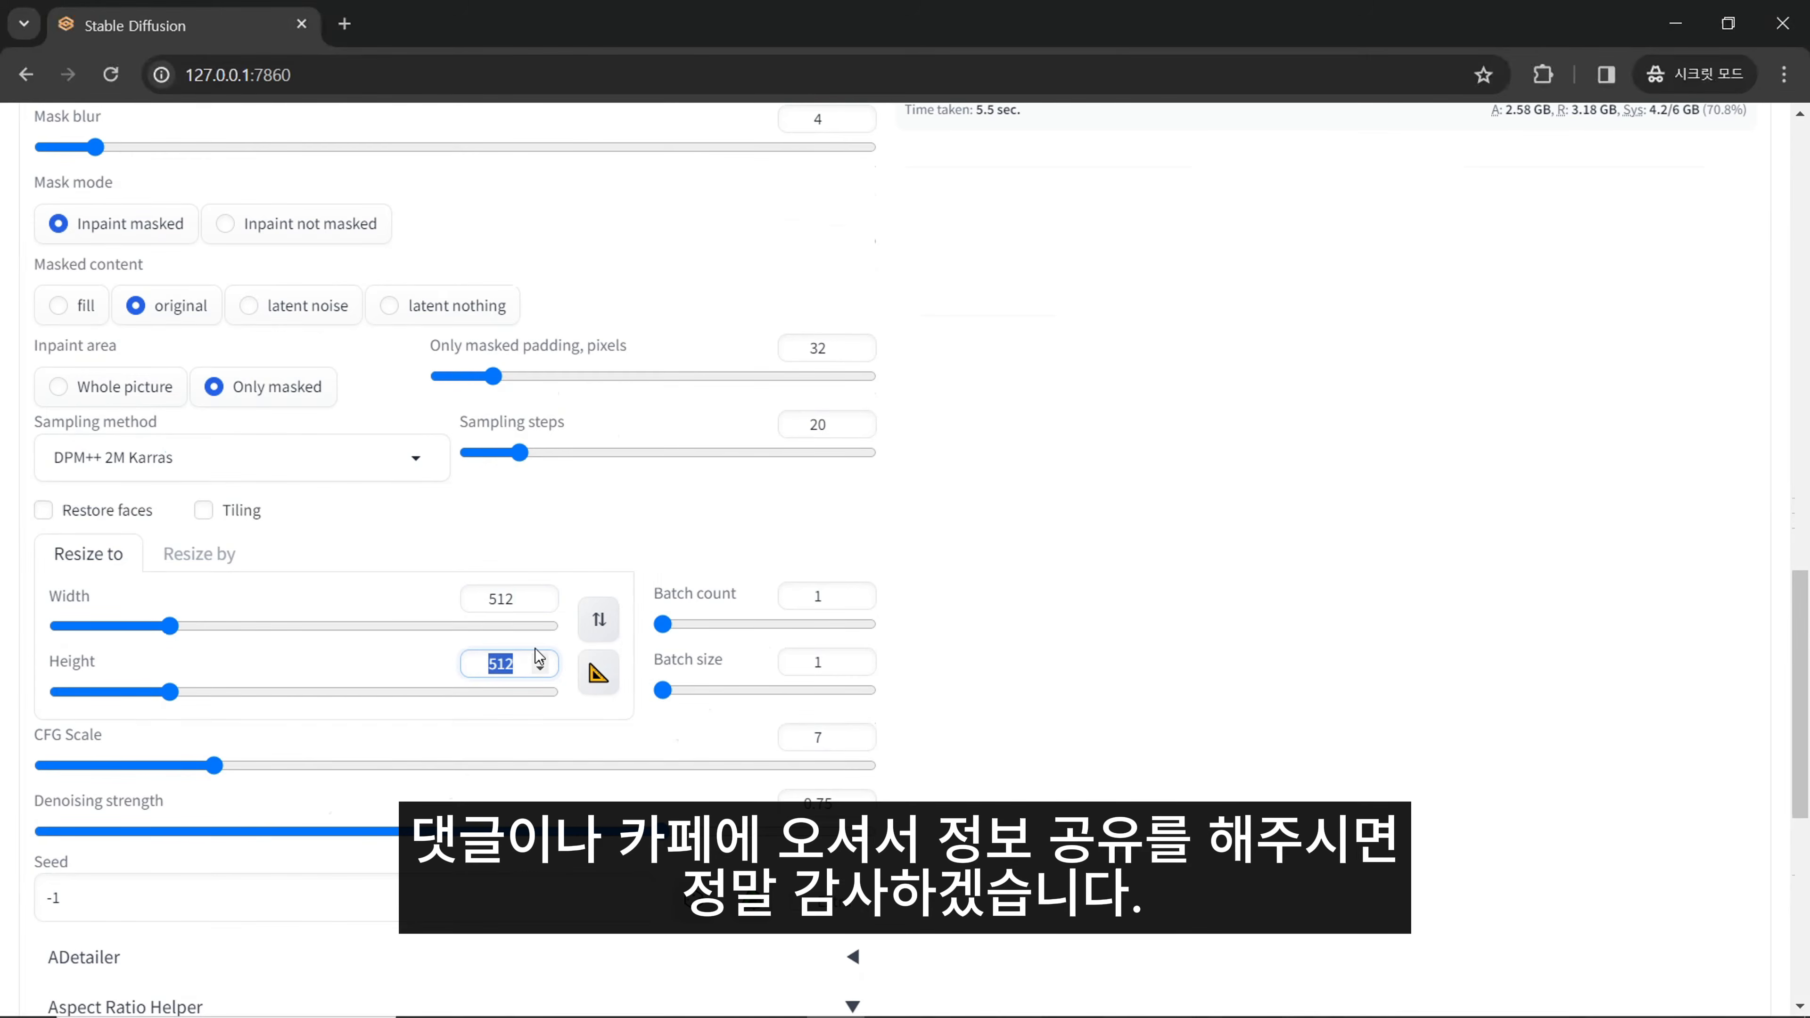
pyautogui.moveTo(507, 428); pyautogui.dragTo(727, 432)
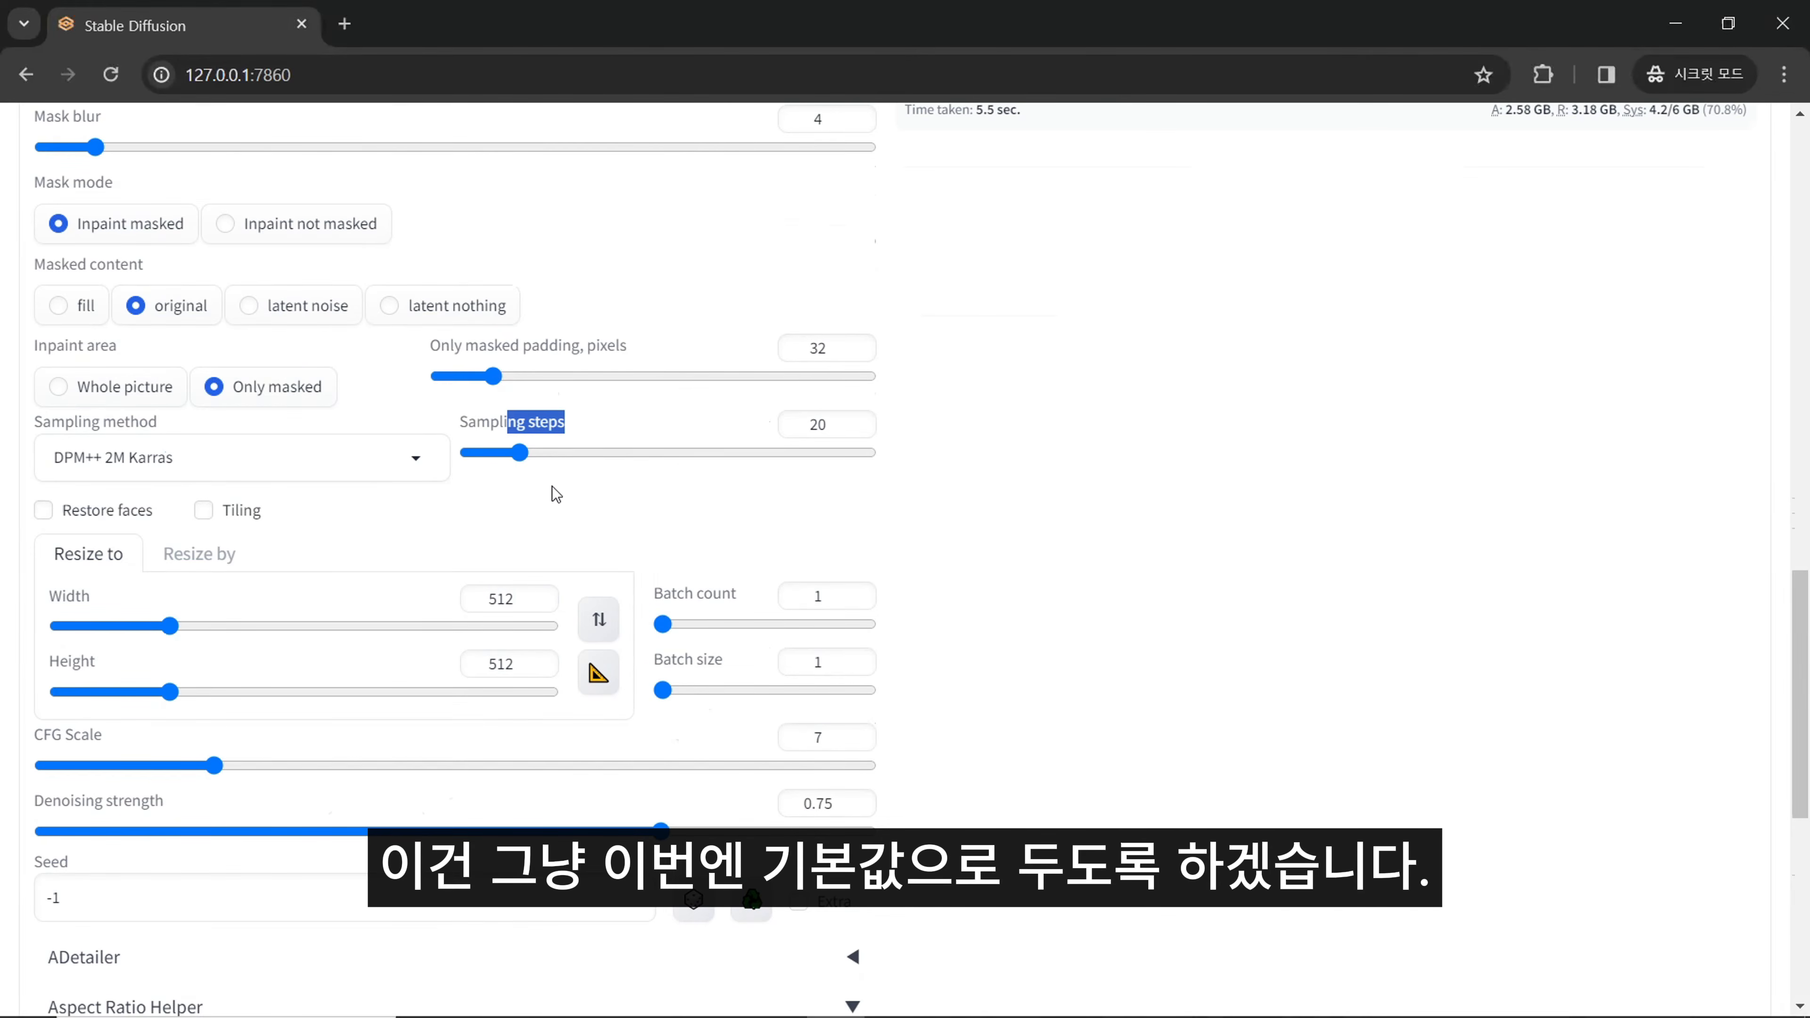
pyautogui.scroll(-2, 283, 683)
pyautogui.moveTo(72, 618); pyautogui.dragTo(102, 614)
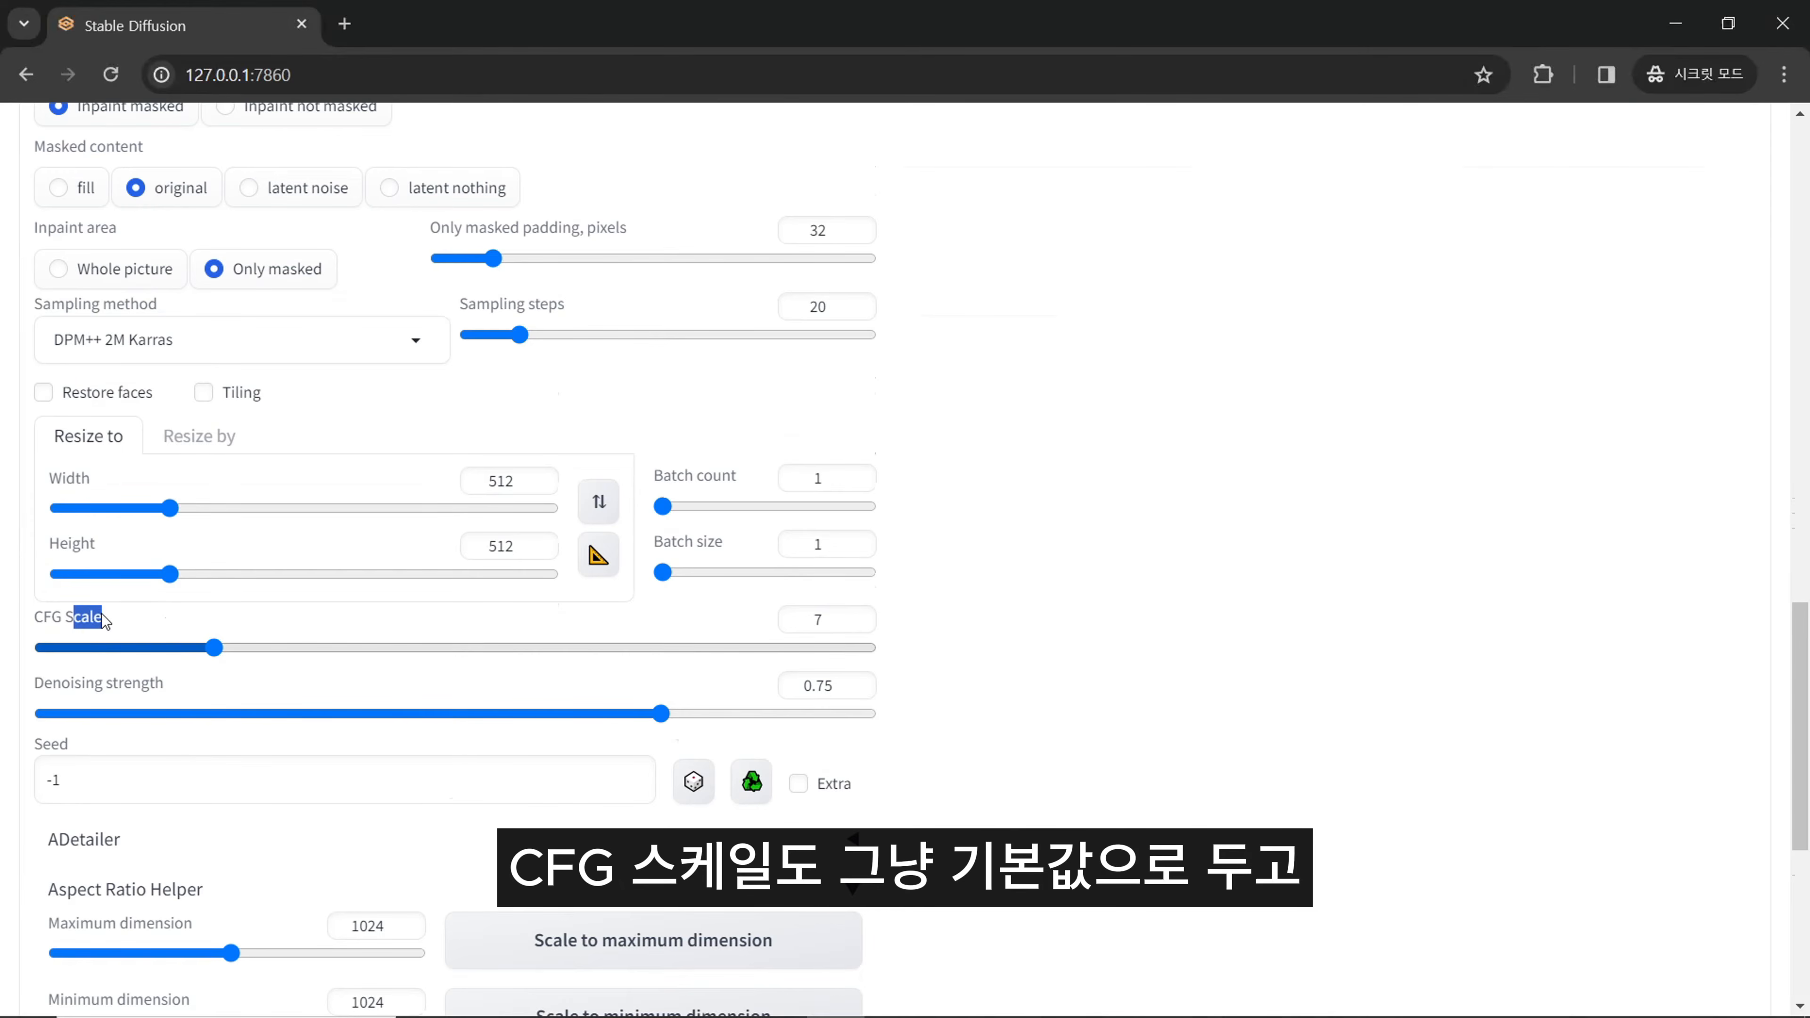
pyautogui.moveTo(110, 681); pyautogui.dragTo(159, 685)
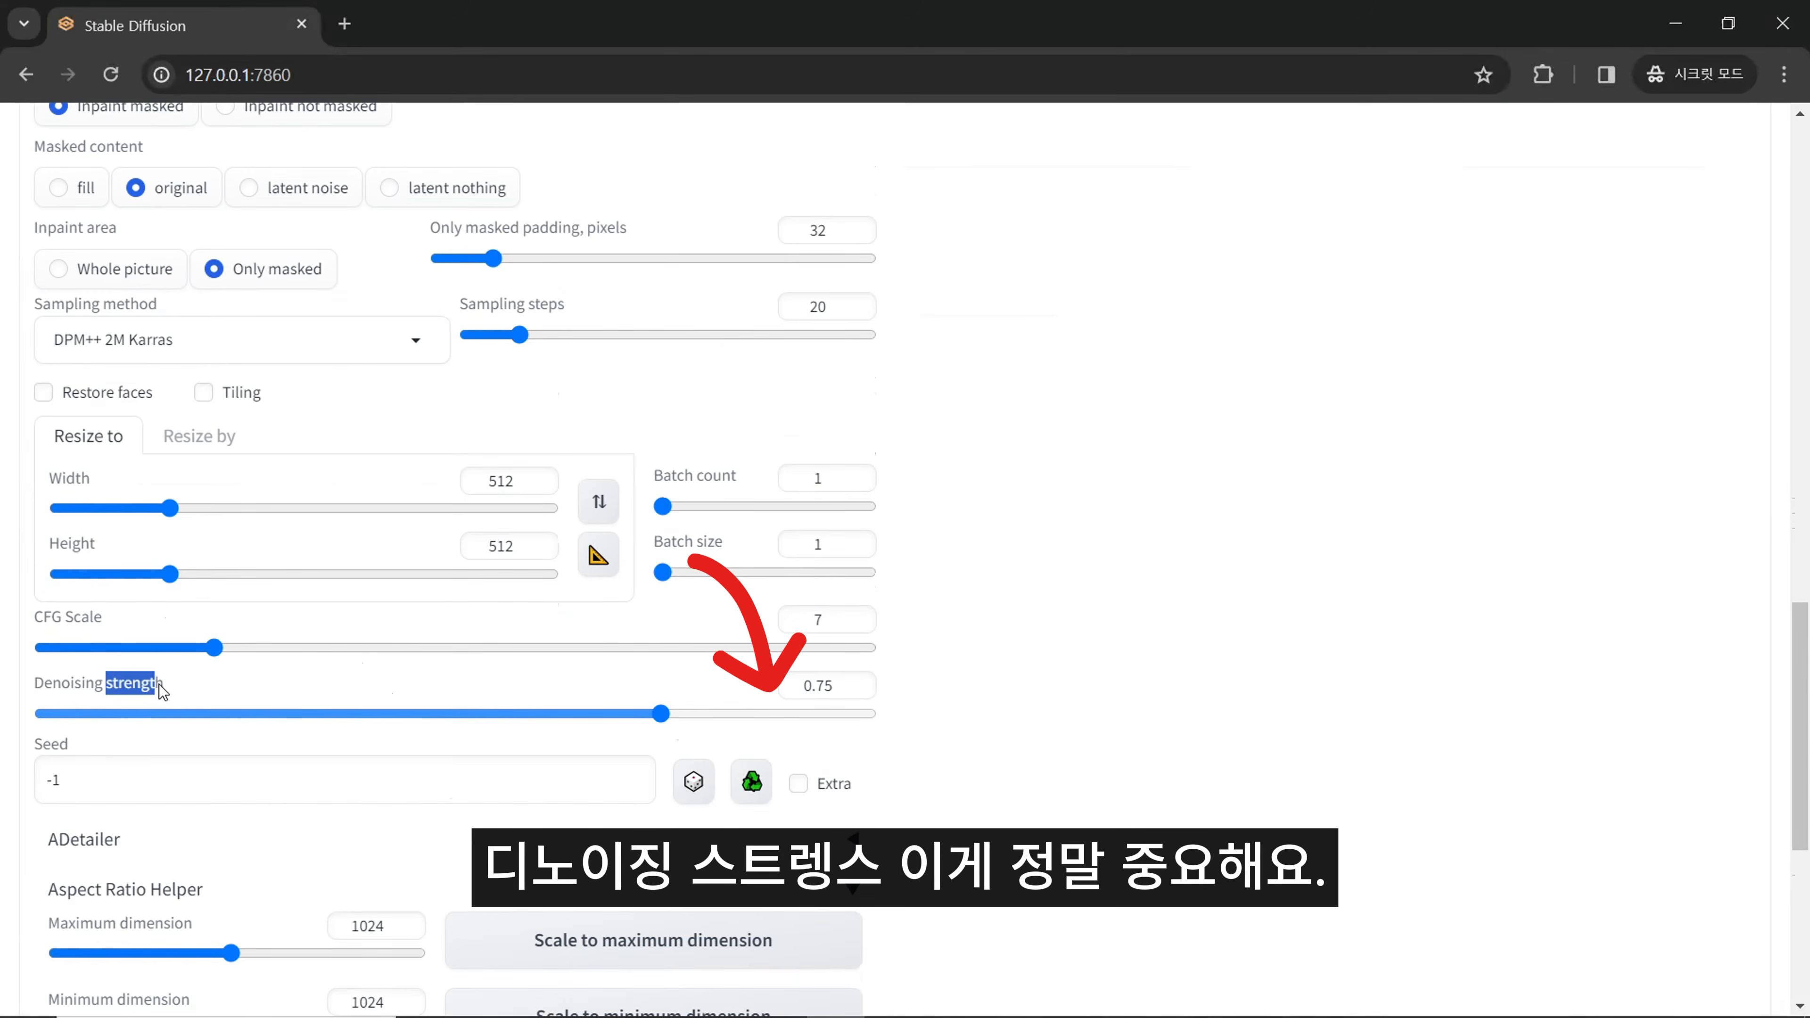
pyautogui.click(168, 689)
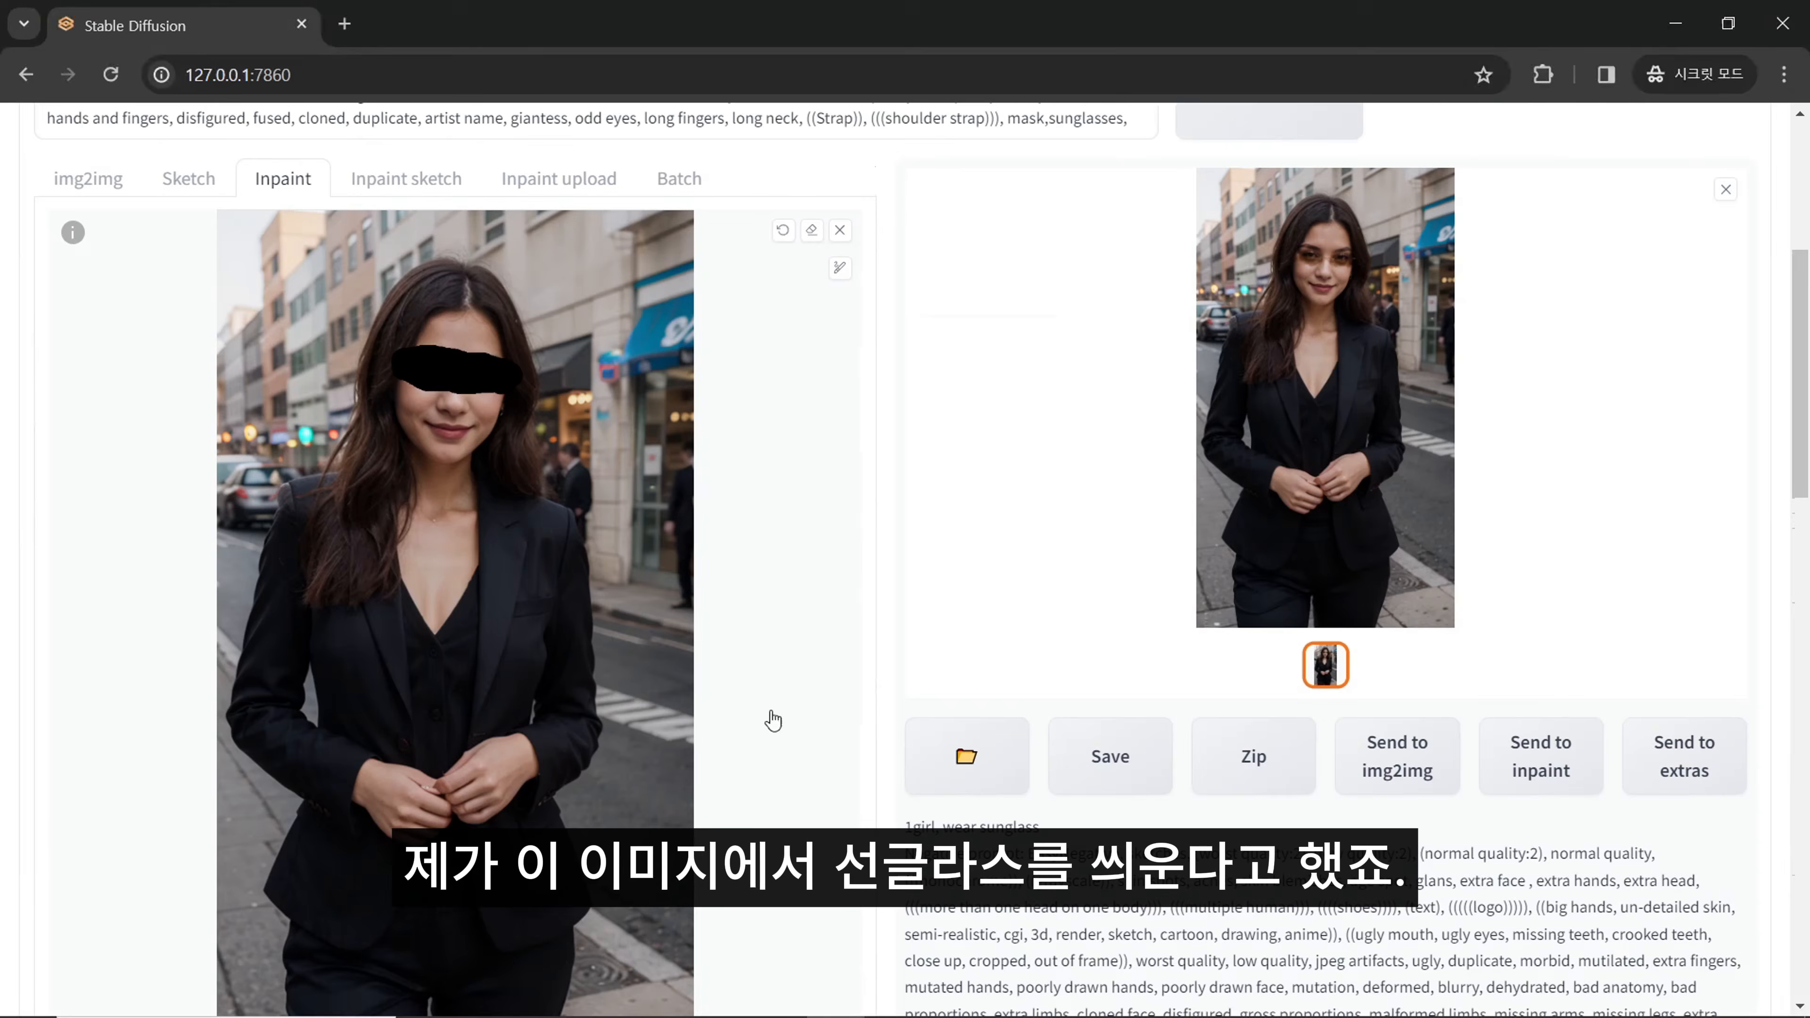
# - Close the enlarged preview of the generated image beside the masked portrait
pyautogui.scroll(-2, 703, 716)
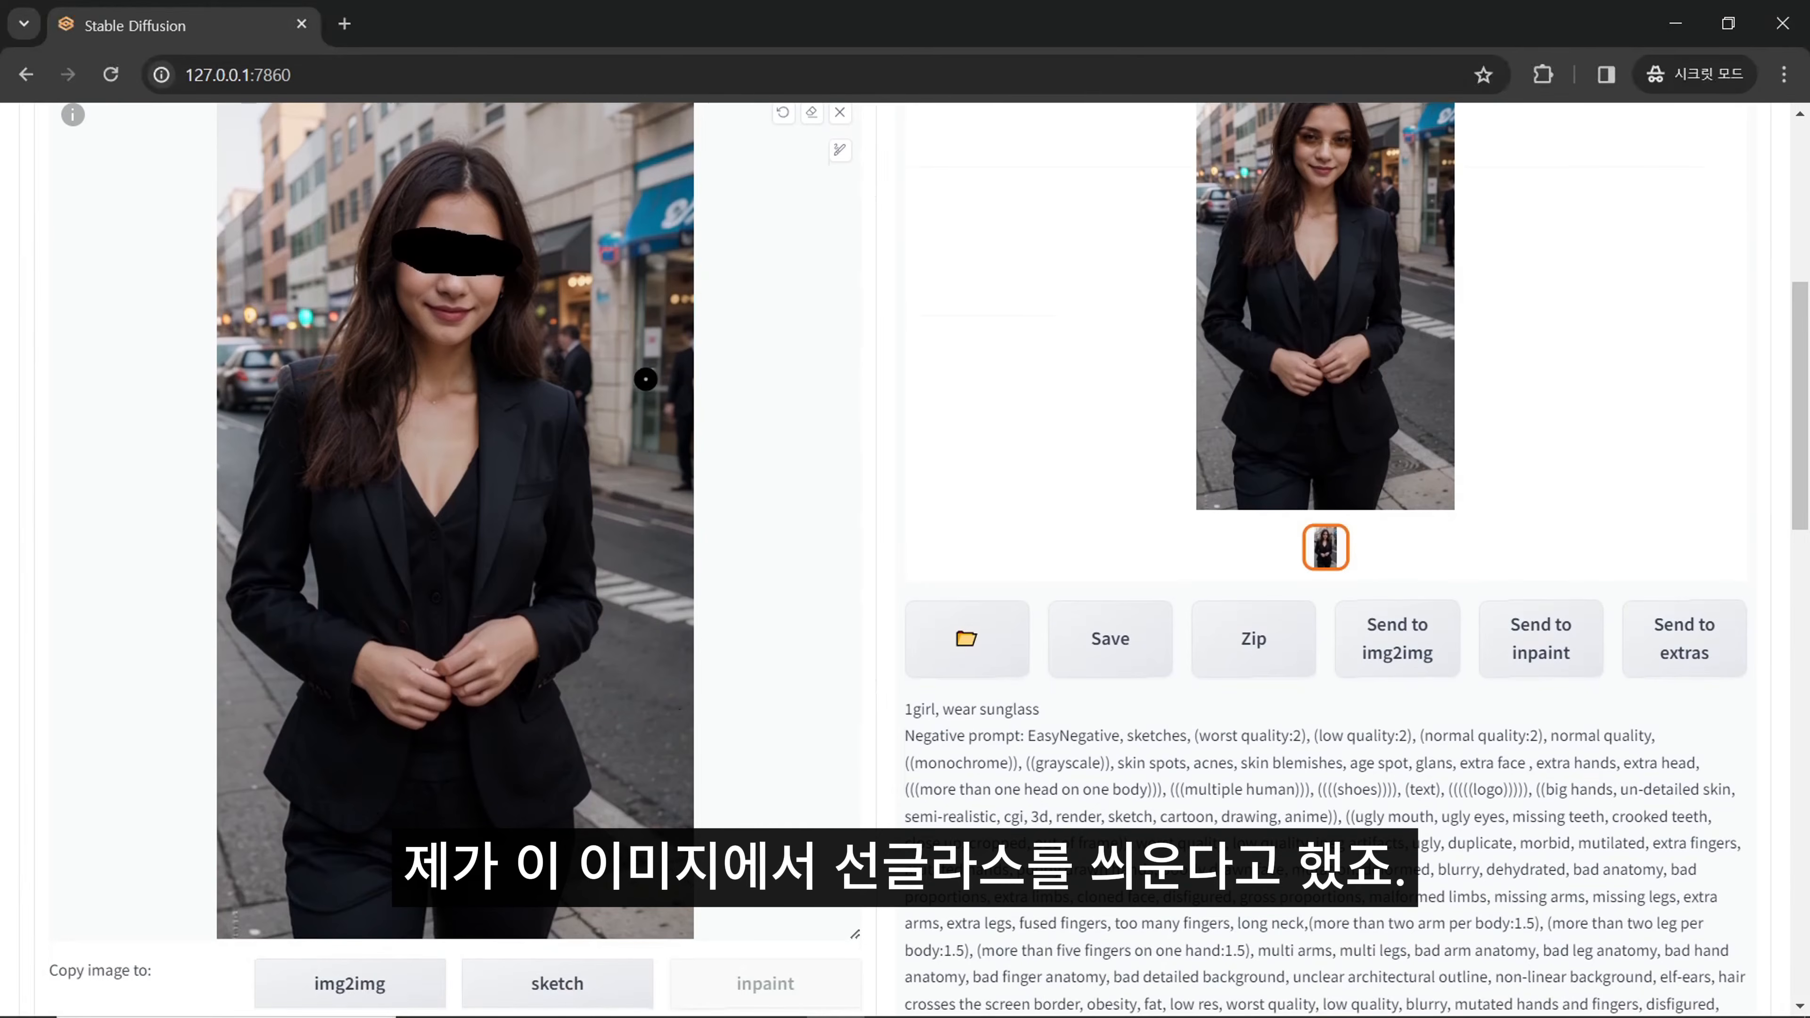
pyautogui.scroll(2, 646, 381)
pyautogui.click(1724, 202)
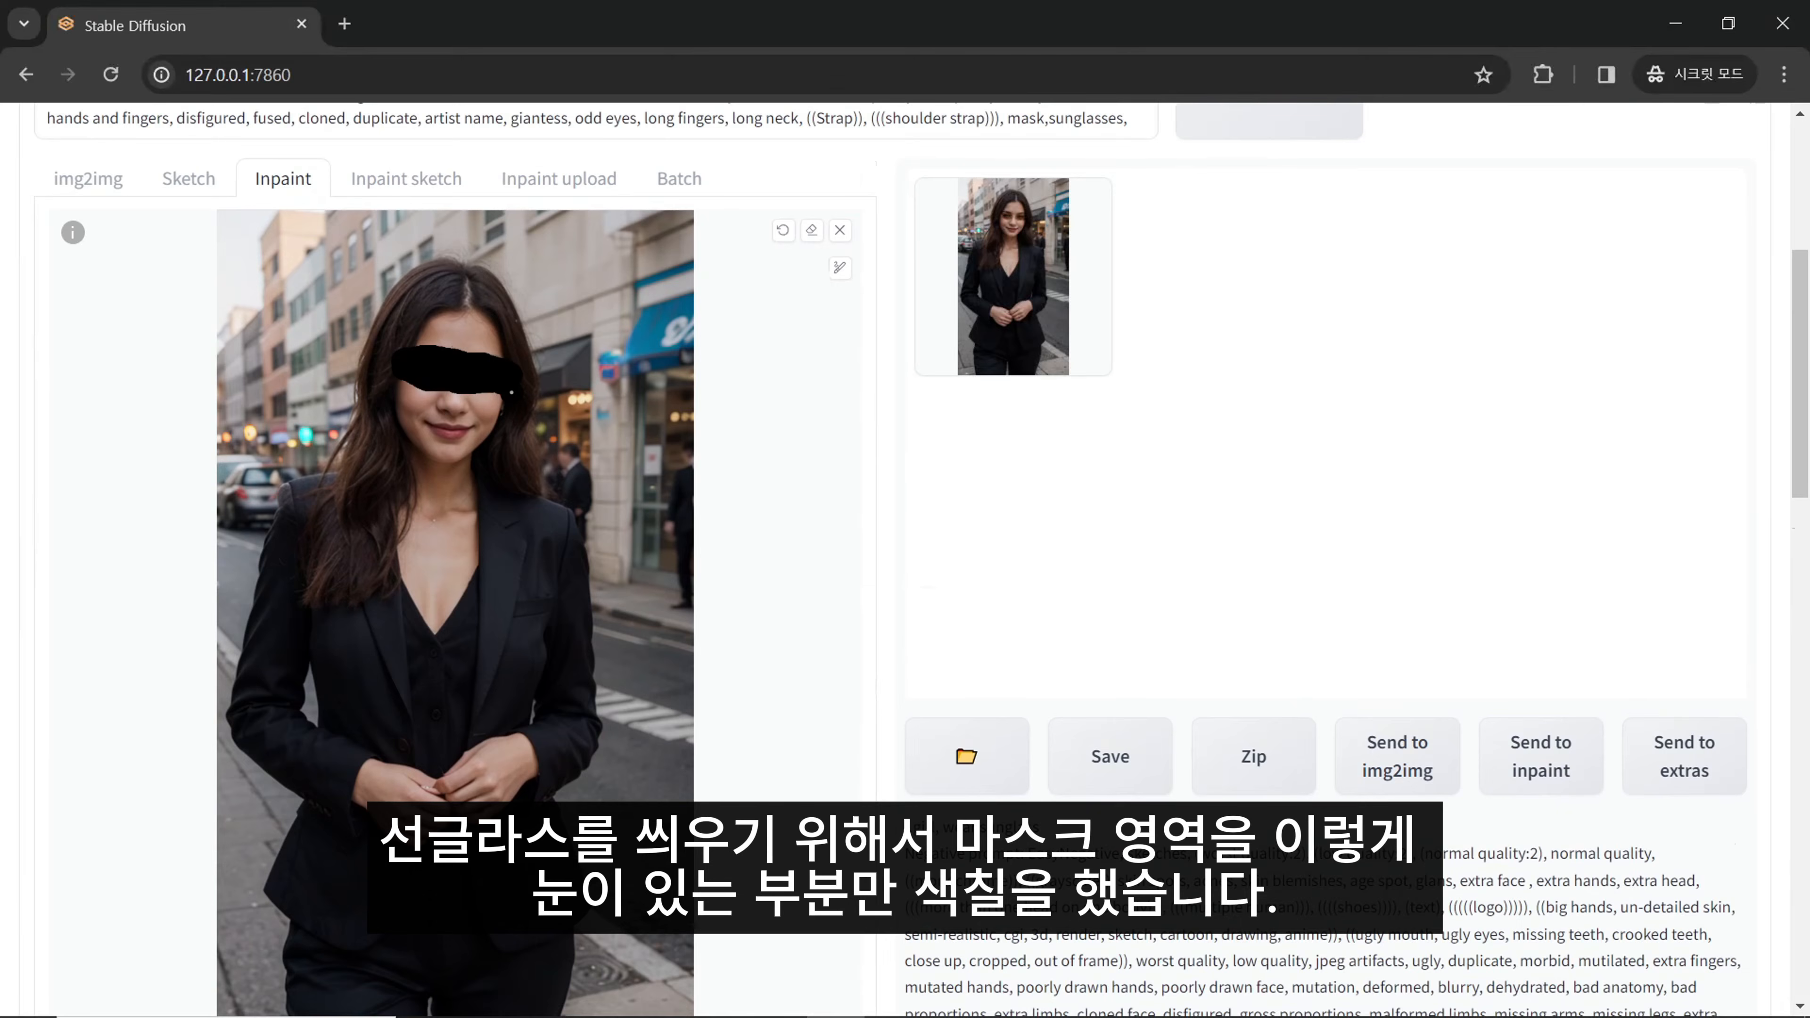
# - Undo the last mask stroke and repaint the mask over the woman's eyes
pyautogui.hotkey('ctrl', 'z')
pyautogui.moveTo(419, 355)
pyautogui.mouseDown()
pyautogui.moveTo(500, 387)
pyautogui.moveTo(412, 392)
pyautogui.moveTo(415, 369)
pyautogui.moveTo(486, 367)
pyautogui.mouseUp()
pyautogui.scroll(-10, 807, 545)
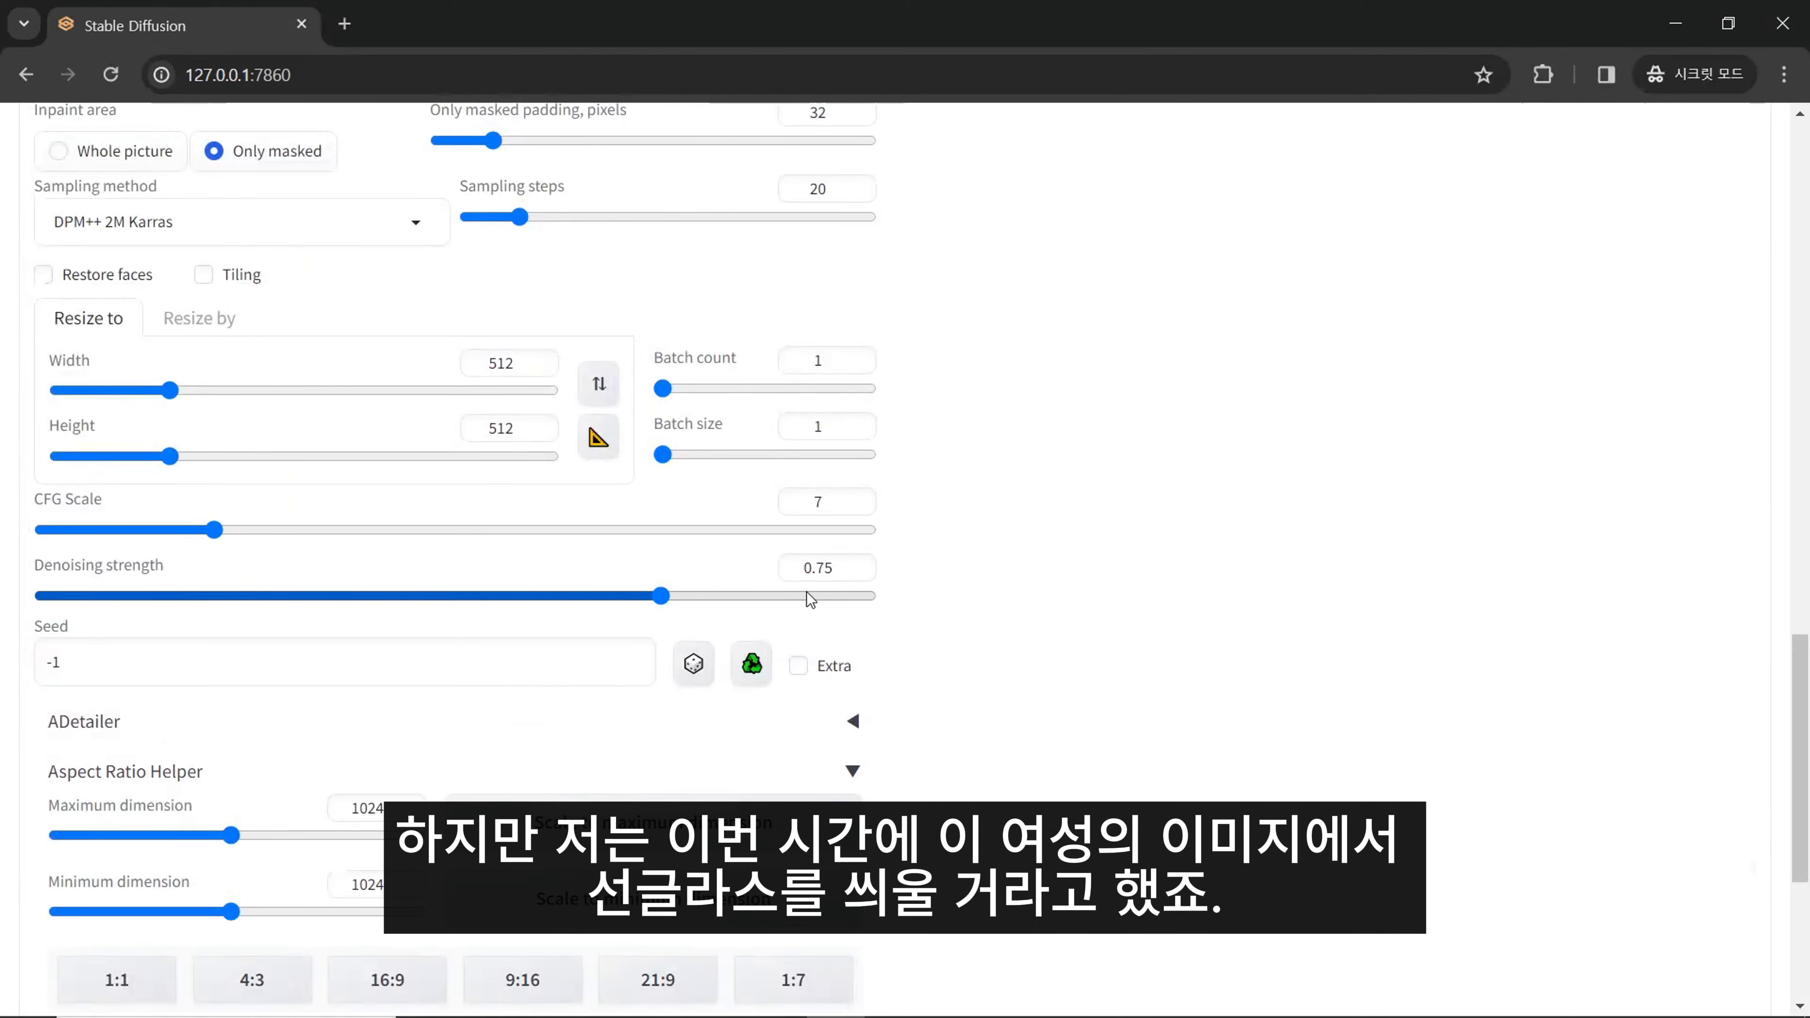
# - Examine the denoising strength and masked content settings in relation to the masked eye area
pyautogui.scroll(15, 806, 591)
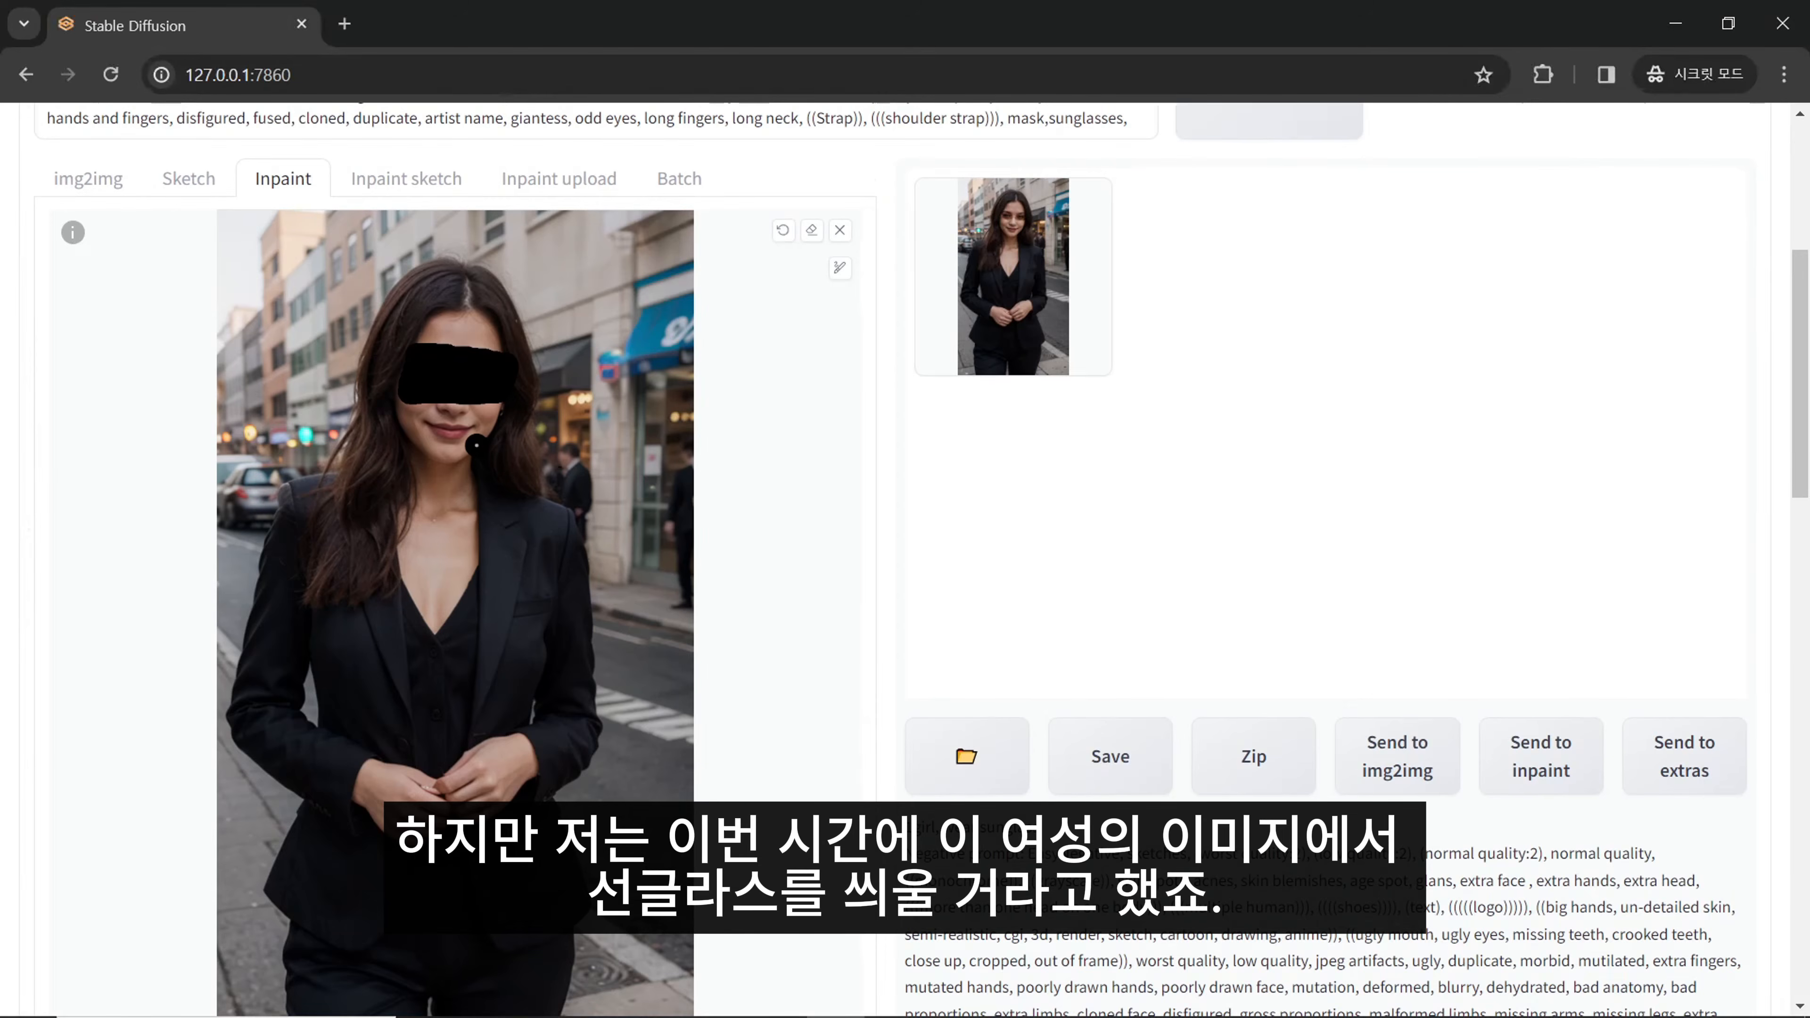
pyautogui.scroll(-15, 474, 447)
pyautogui.scroll(2, 488, 448)
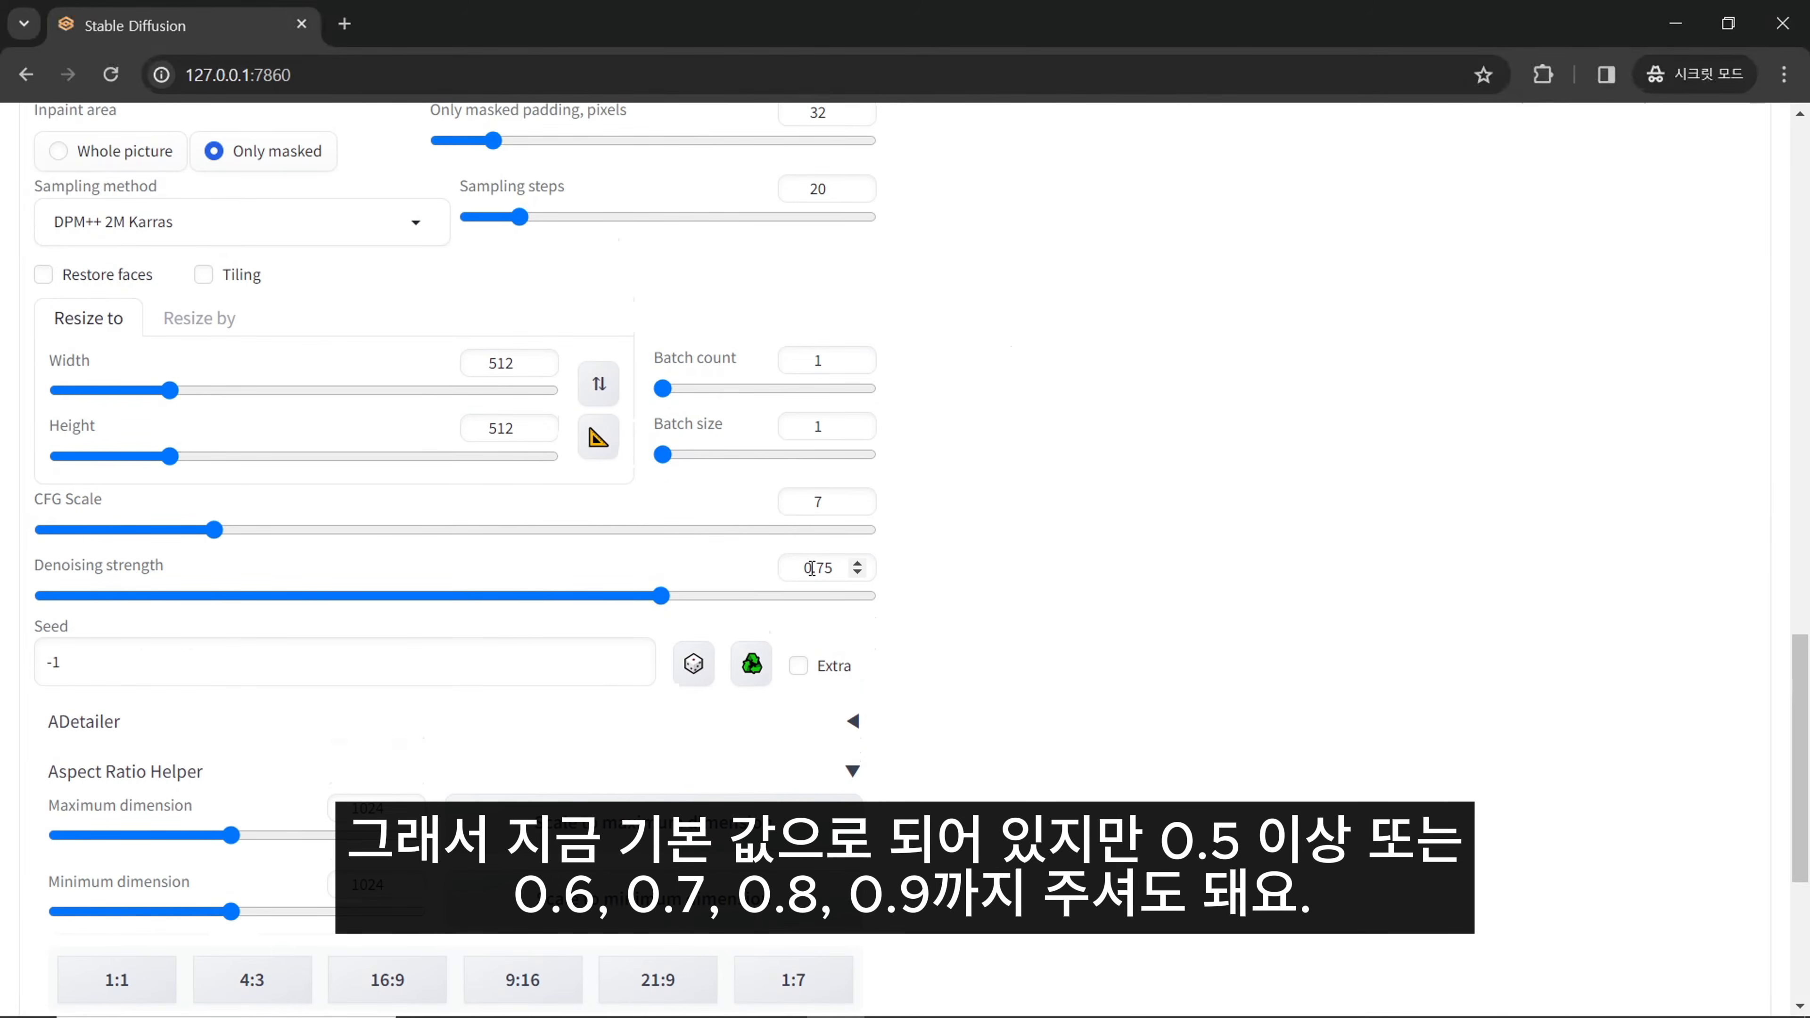
pyautogui.moveTo(813, 568); pyautogui.dragTo(829, 568)
pyautogui.click(837, 569)
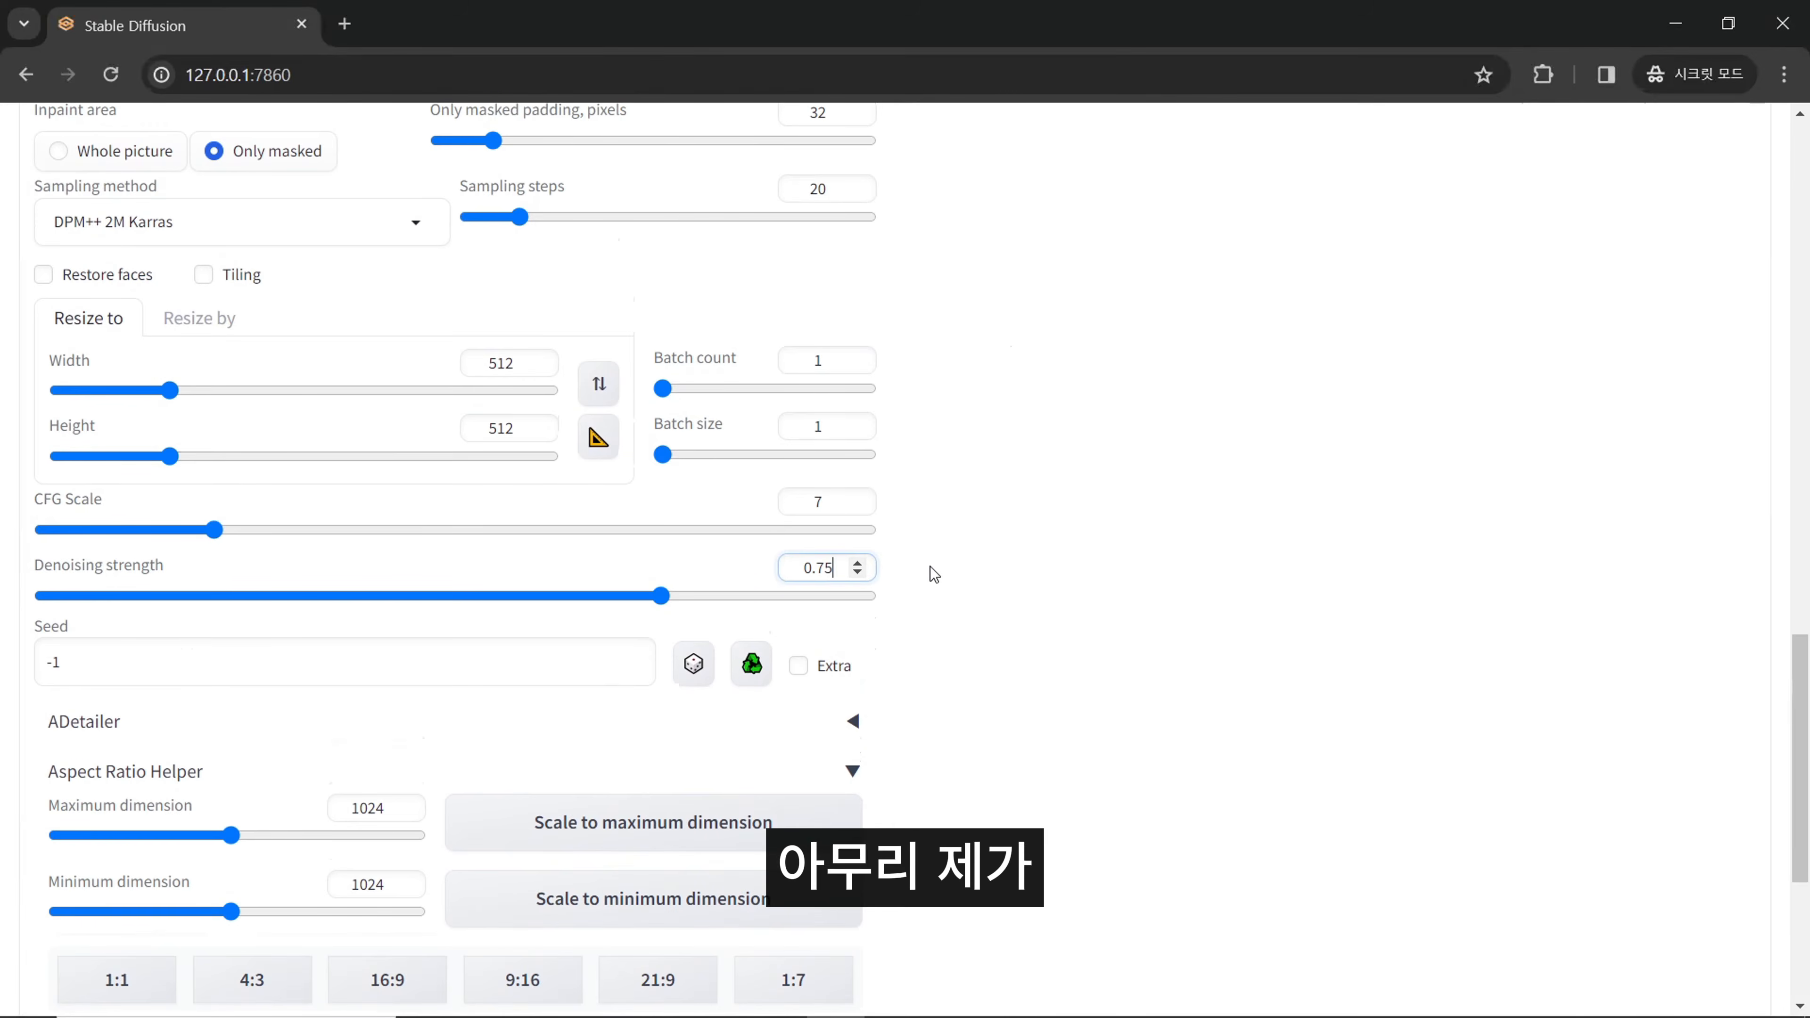
pyautogui.scroll(3, 919, 565)
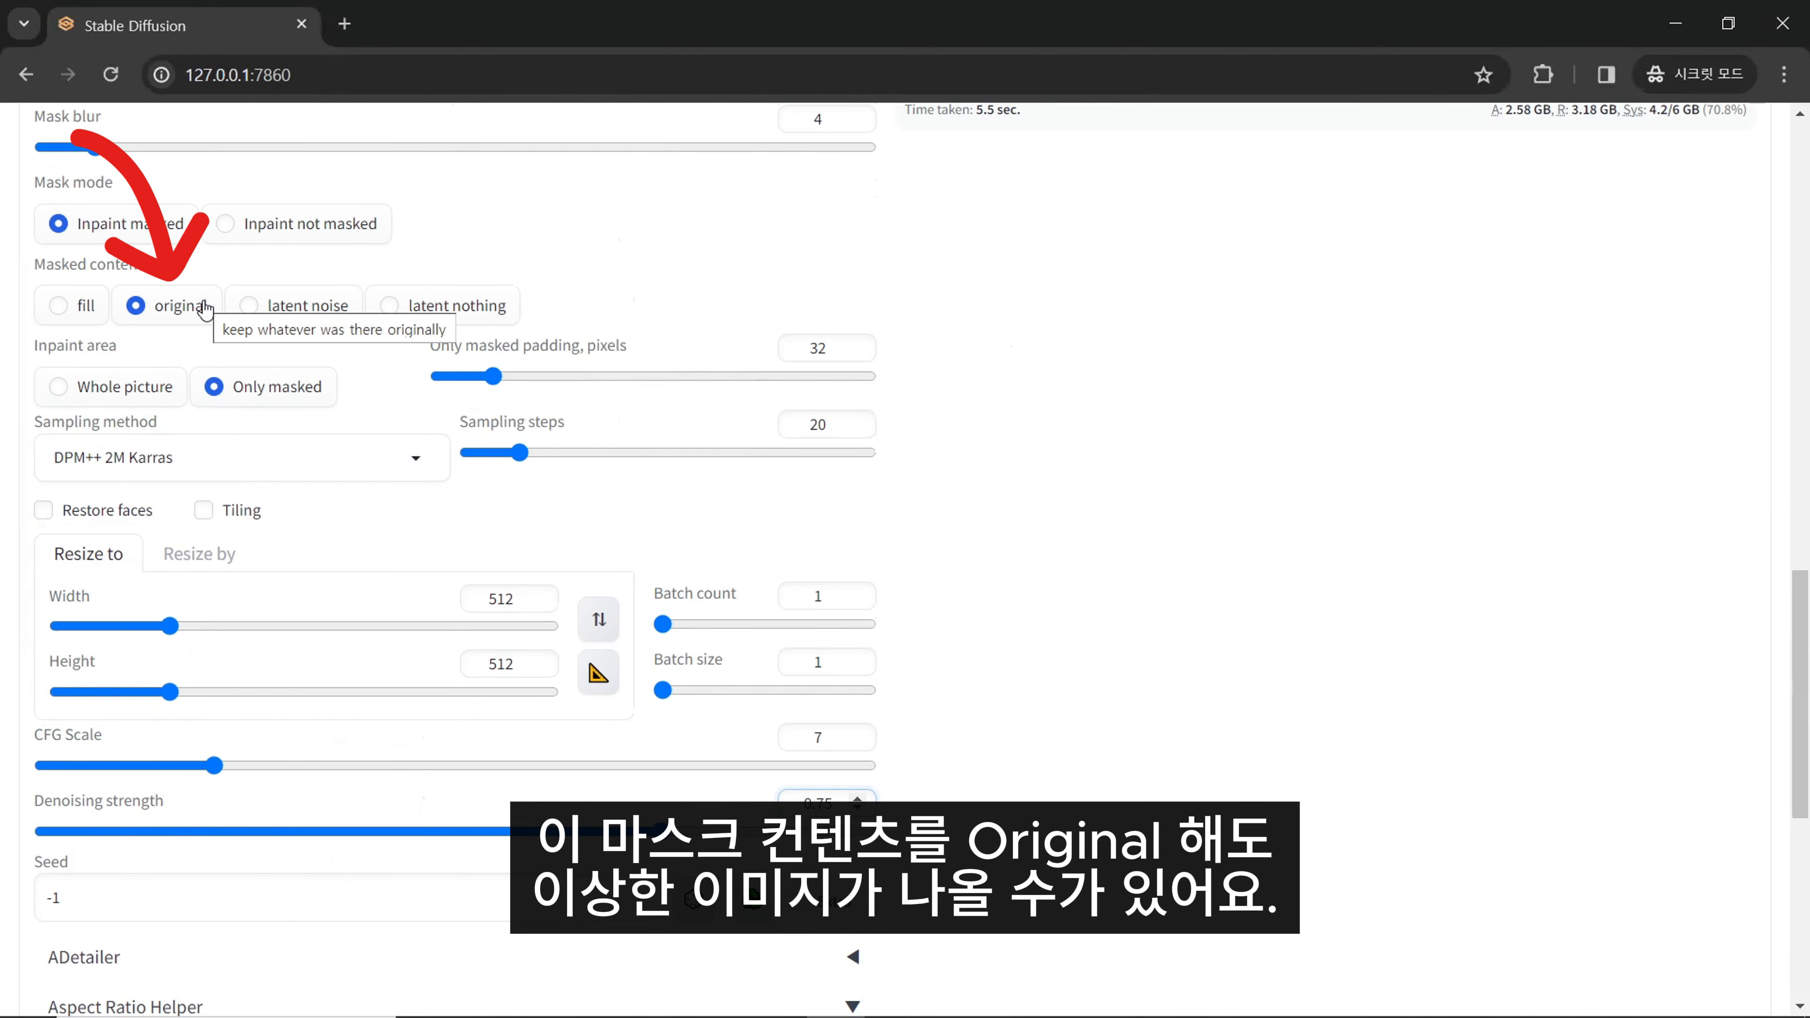
pyautogui.scroll(-2, 828, 754)
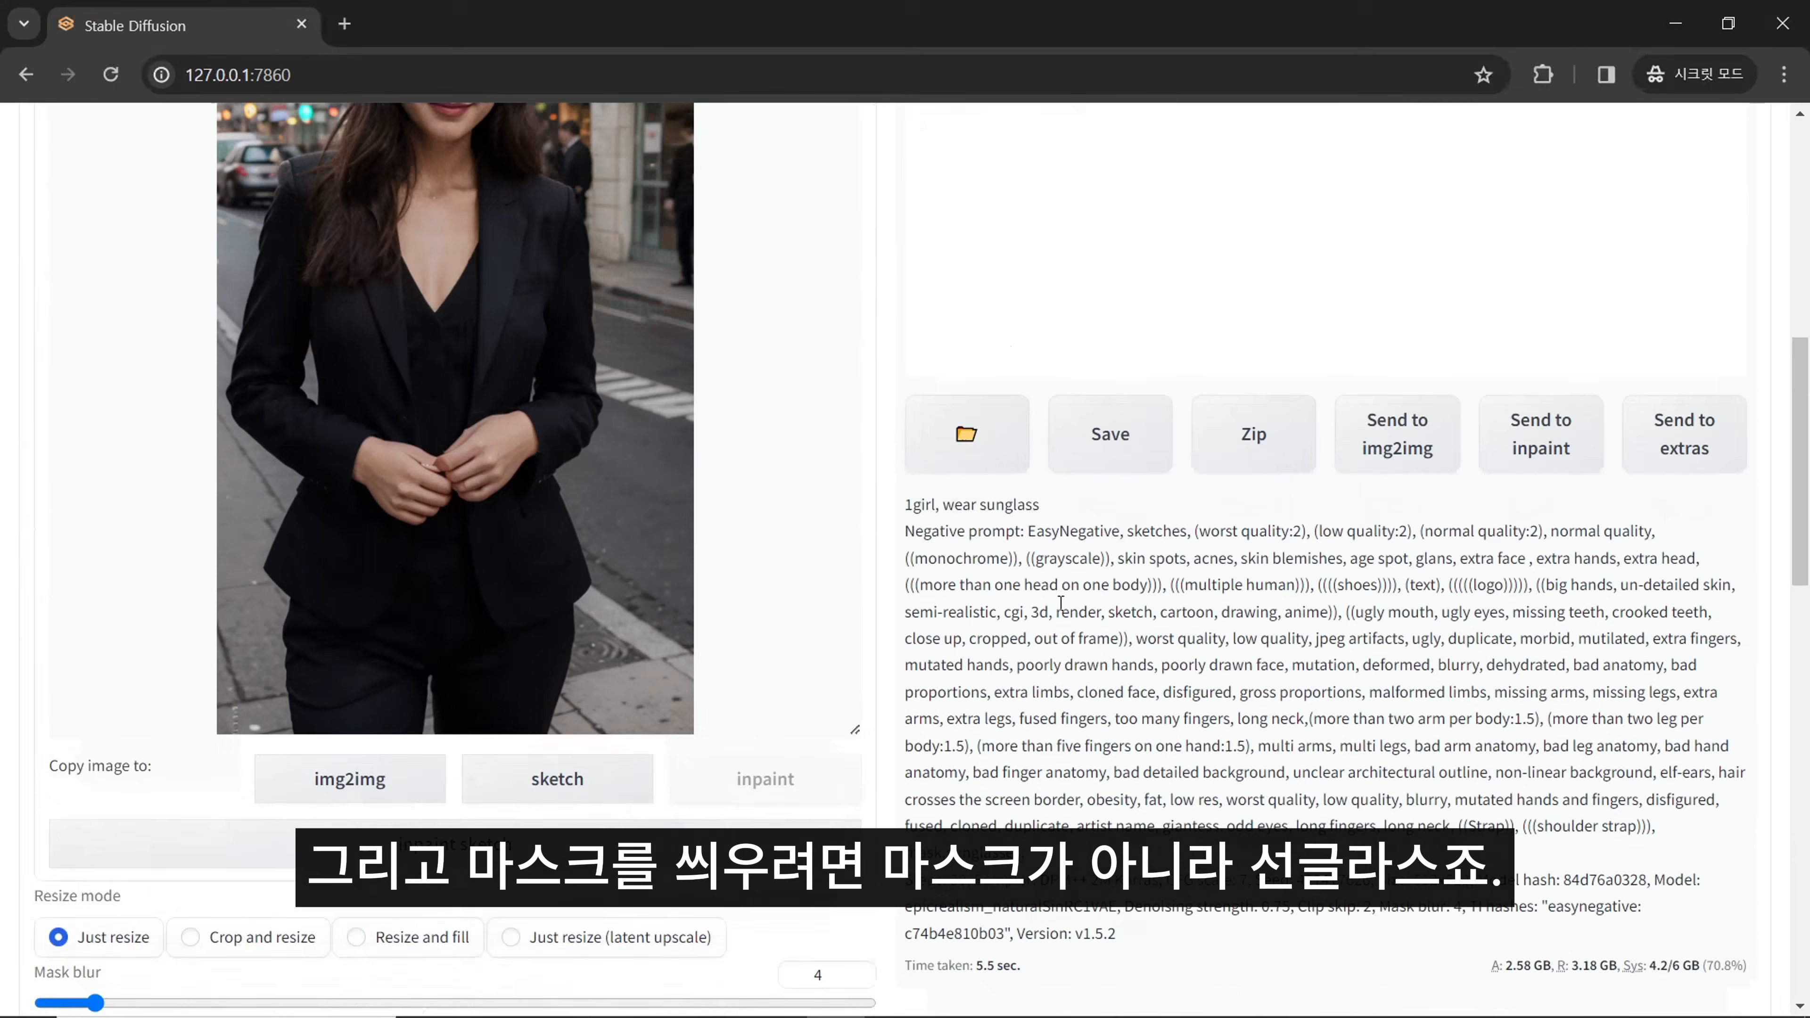
pyautogui.scroll(10, 1059, 615)
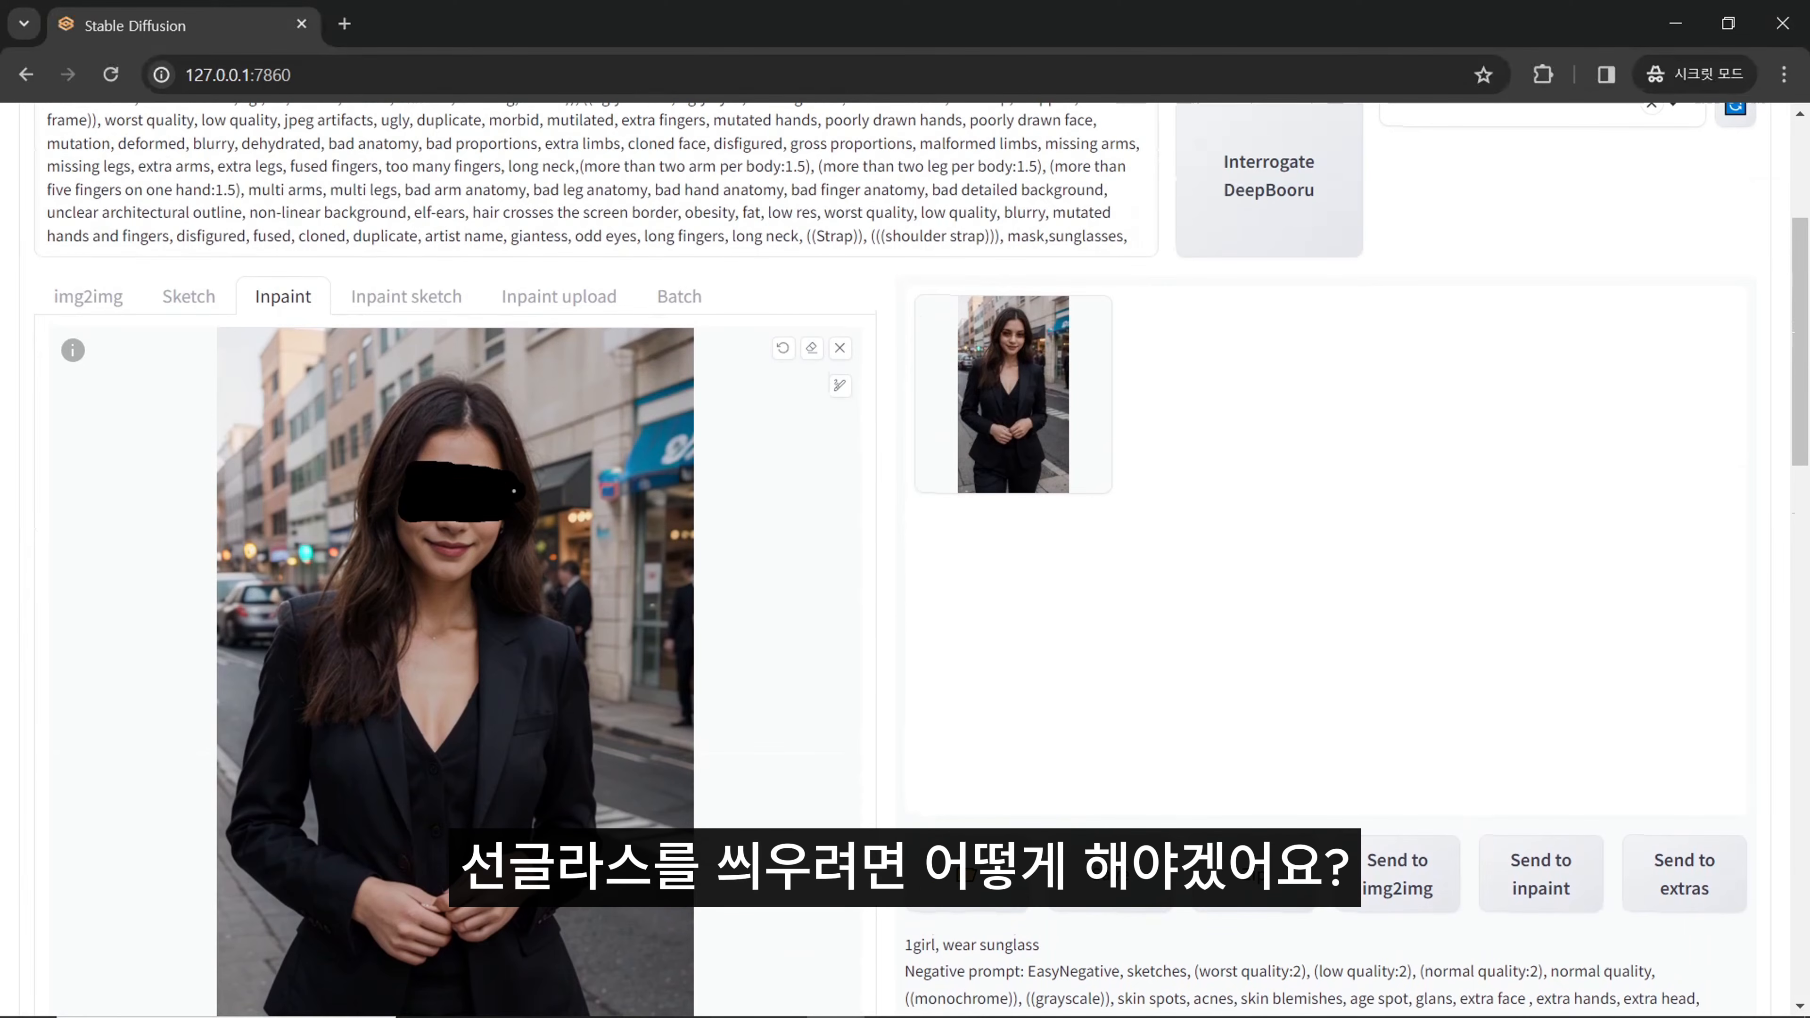
# - Correct the last word of the positive prompt so that it reads "1girl, wear sunglasses,"
pyautogui.scroll(5, 519, 494)
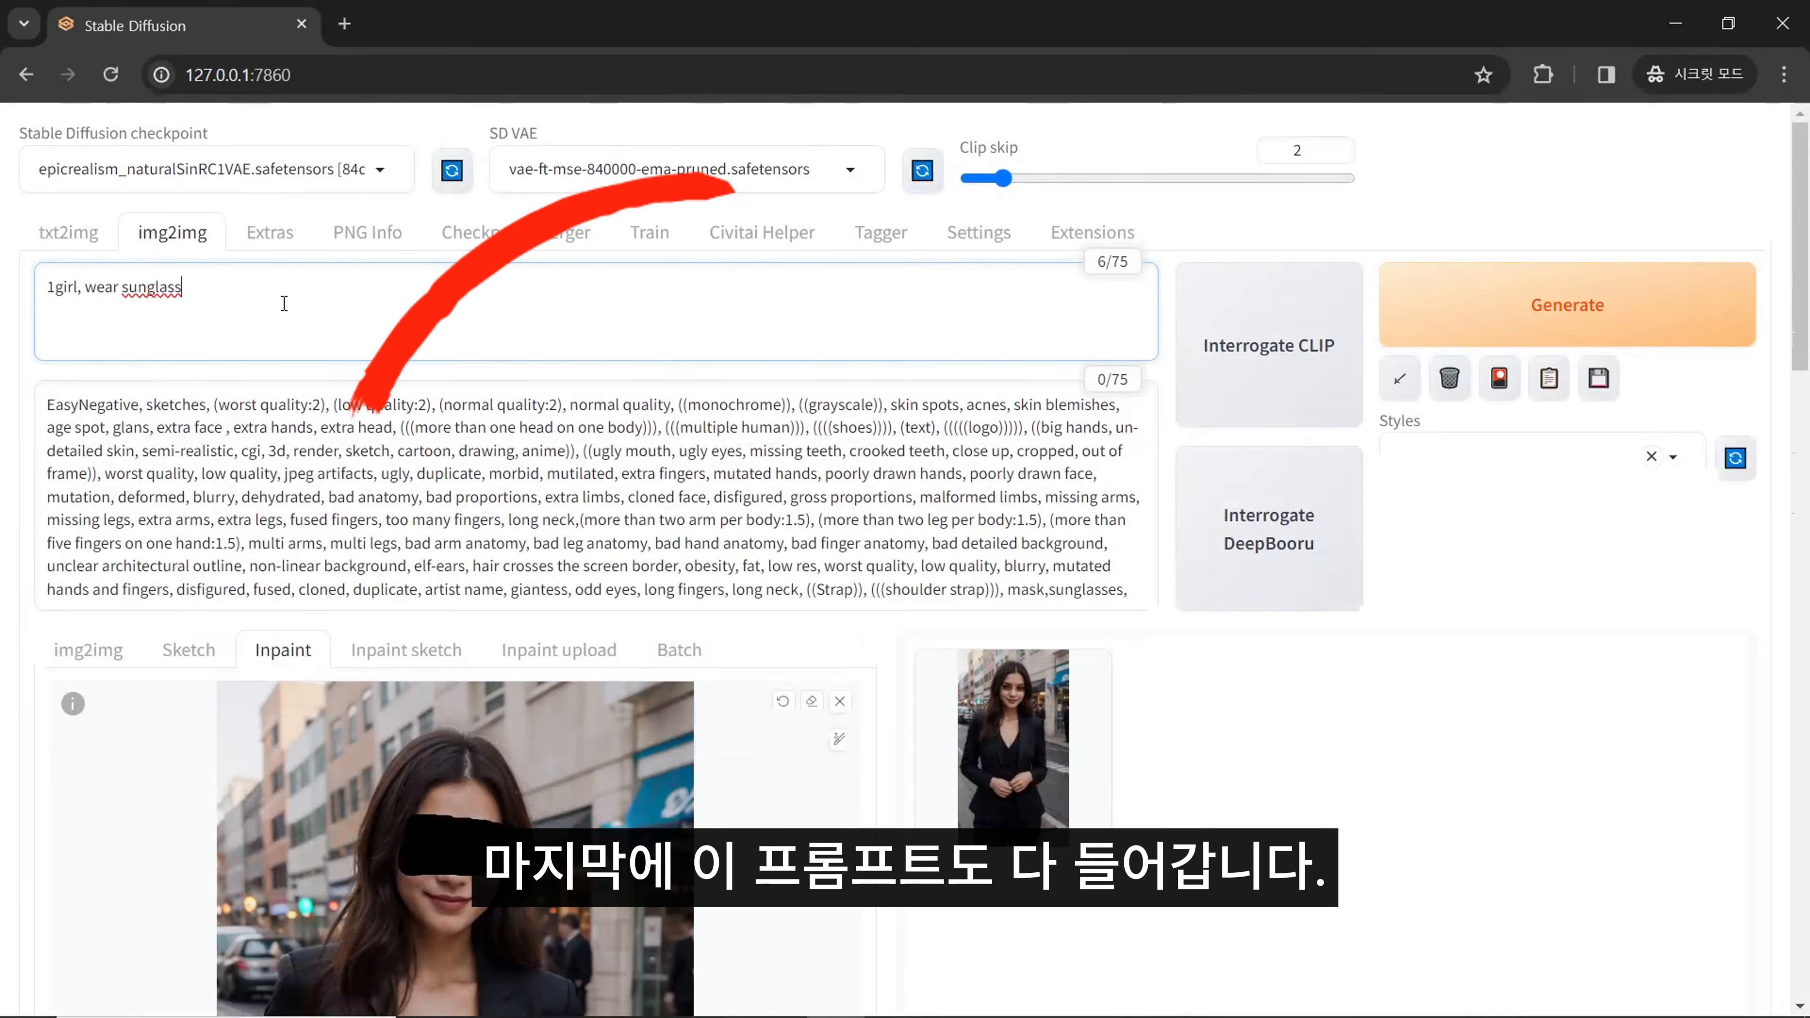
pyautogui.moveTo(283, 292); pyautogui.dragTo(32, 289)
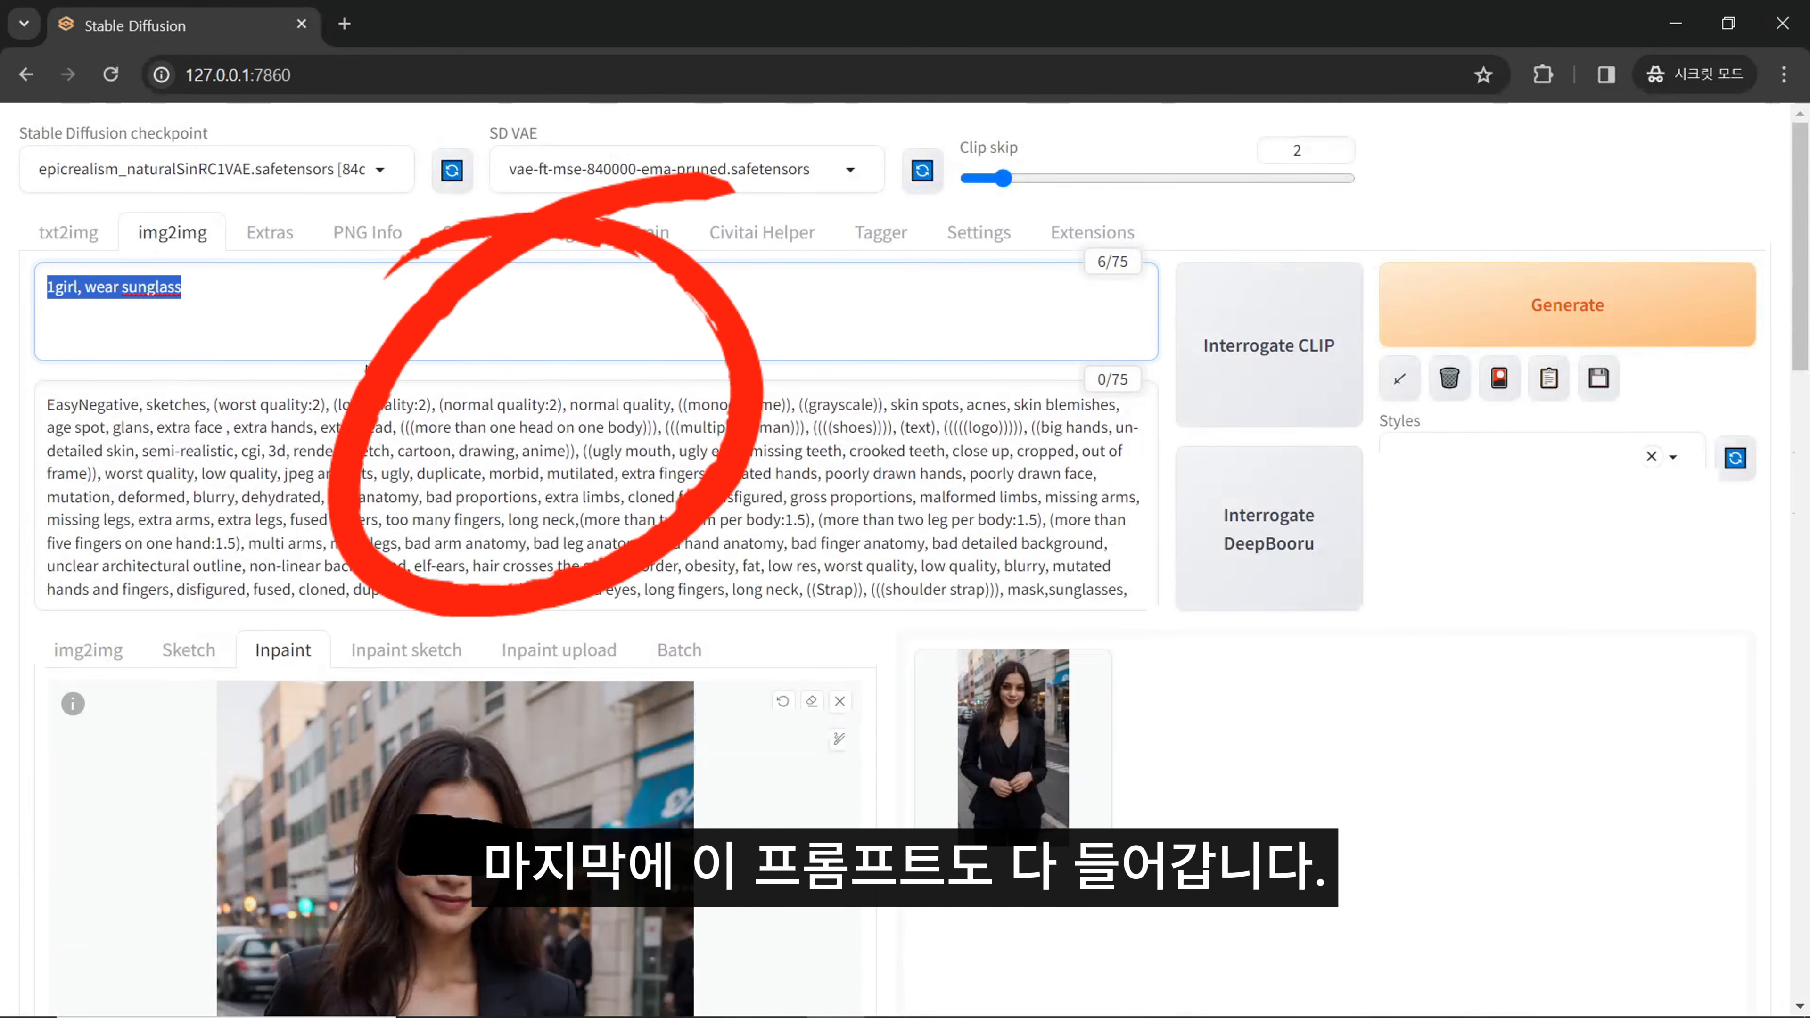
pyautogui.press('Right')
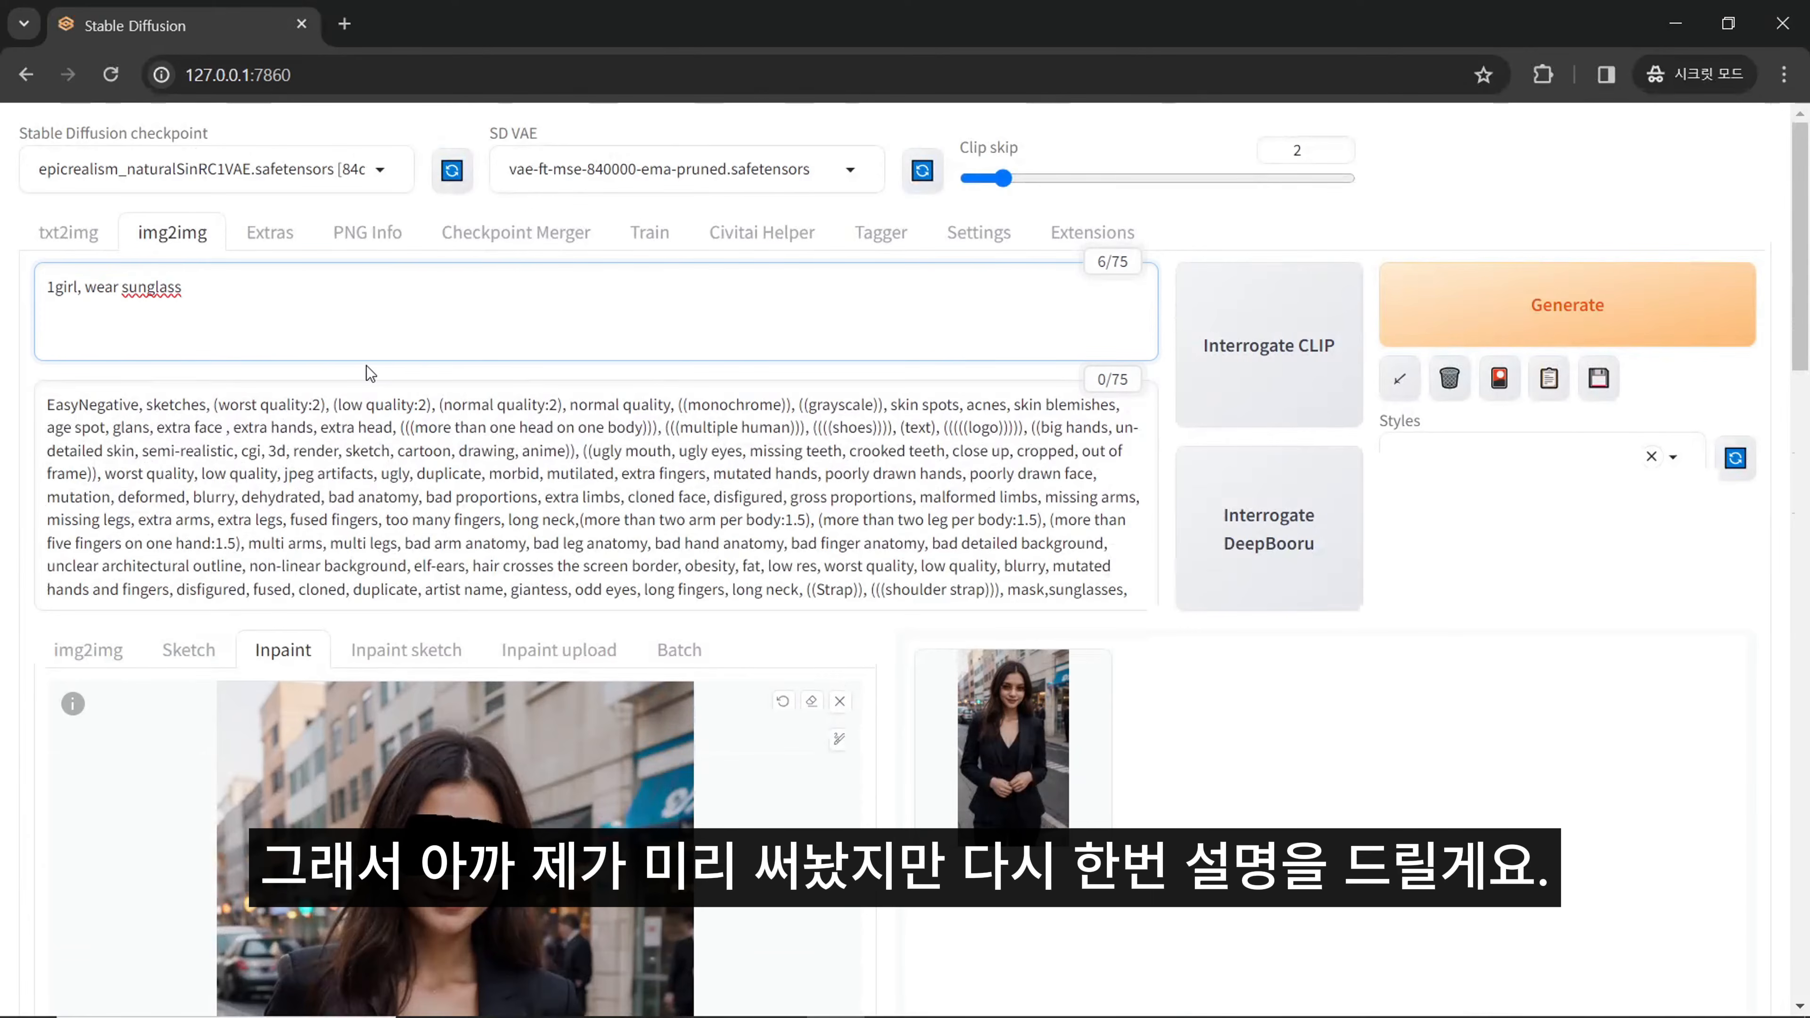
pyautogui.hotkey('ctrl', 'shift', 'Left')
pyautogui.hotkey('ctrl', 'shift', 'Left')
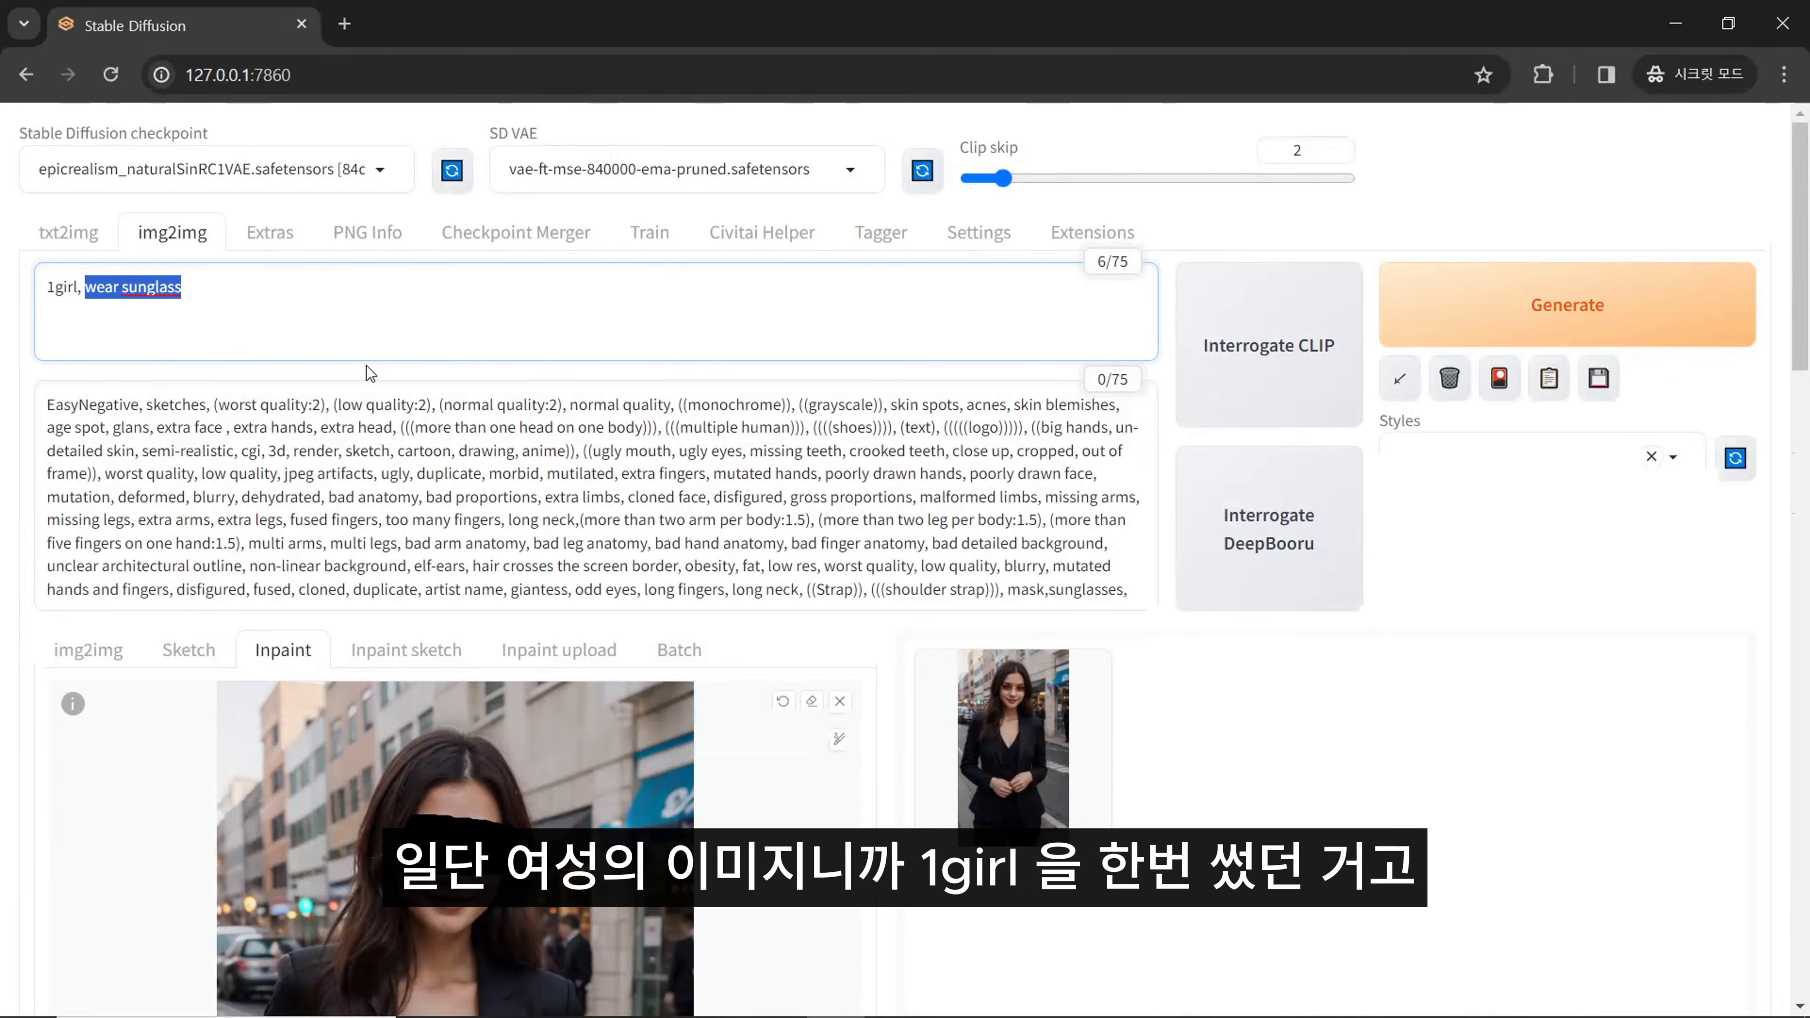
pyautogui.press('Left')
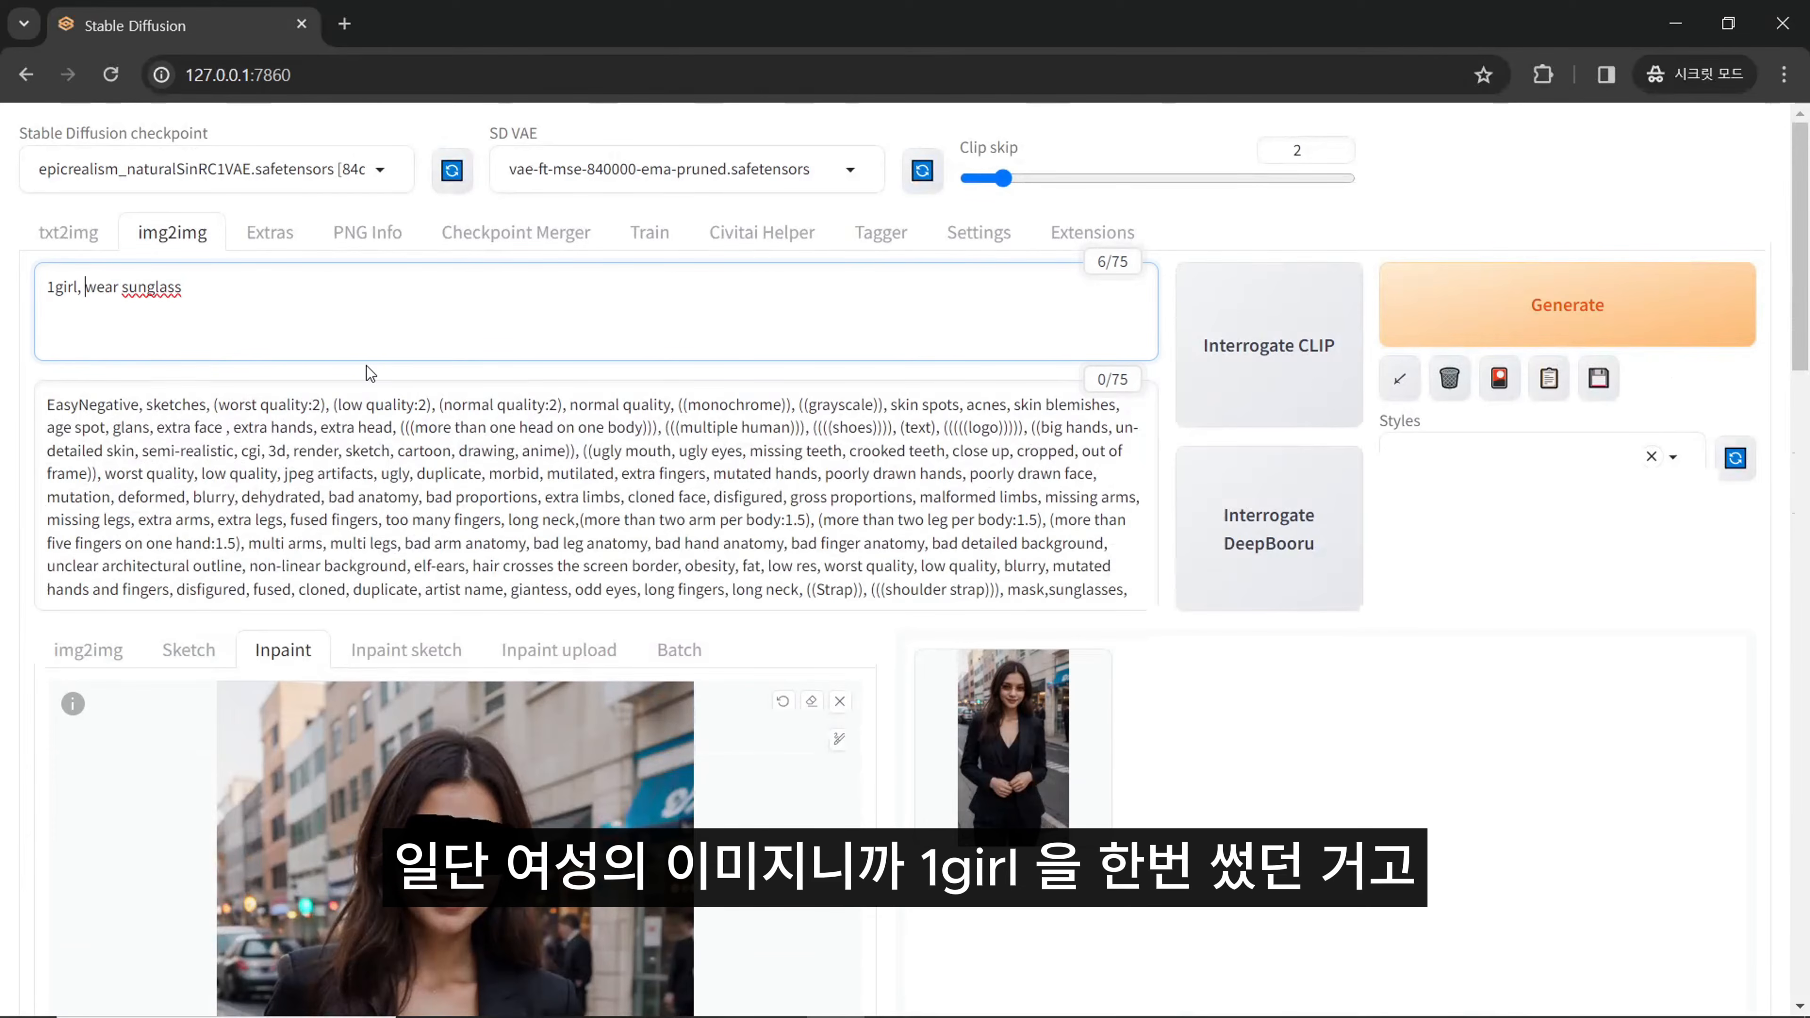
pyautogui.hotkey('ctrl', 'shift', 'Right')
pyautogui.hotkey('ctrl', 'shift', 'Right')
pyautogui.press('Right')
pyautogui.hotkey('ctrl', 'BackSpace')
pyautogui.write('sunglasses,')
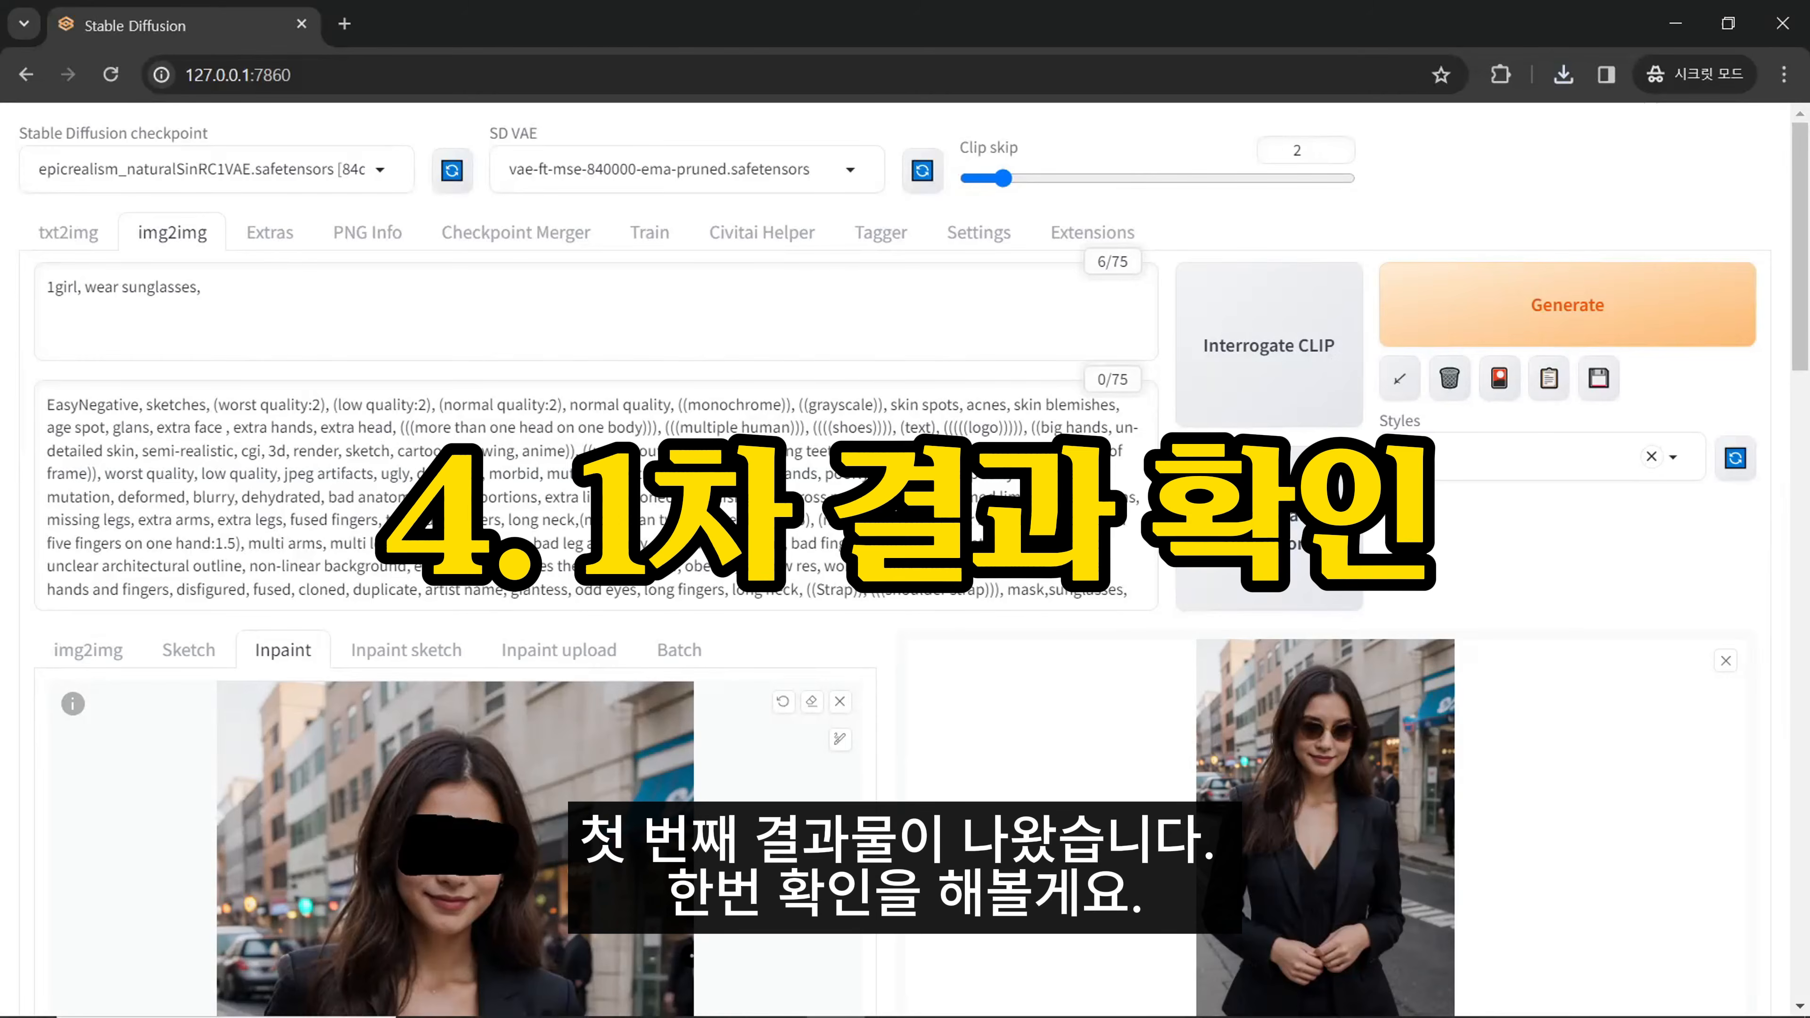
# - View the generated sunglasses image beside the original portrait and compare the faces up close
pyautogui.click(1228, 641)
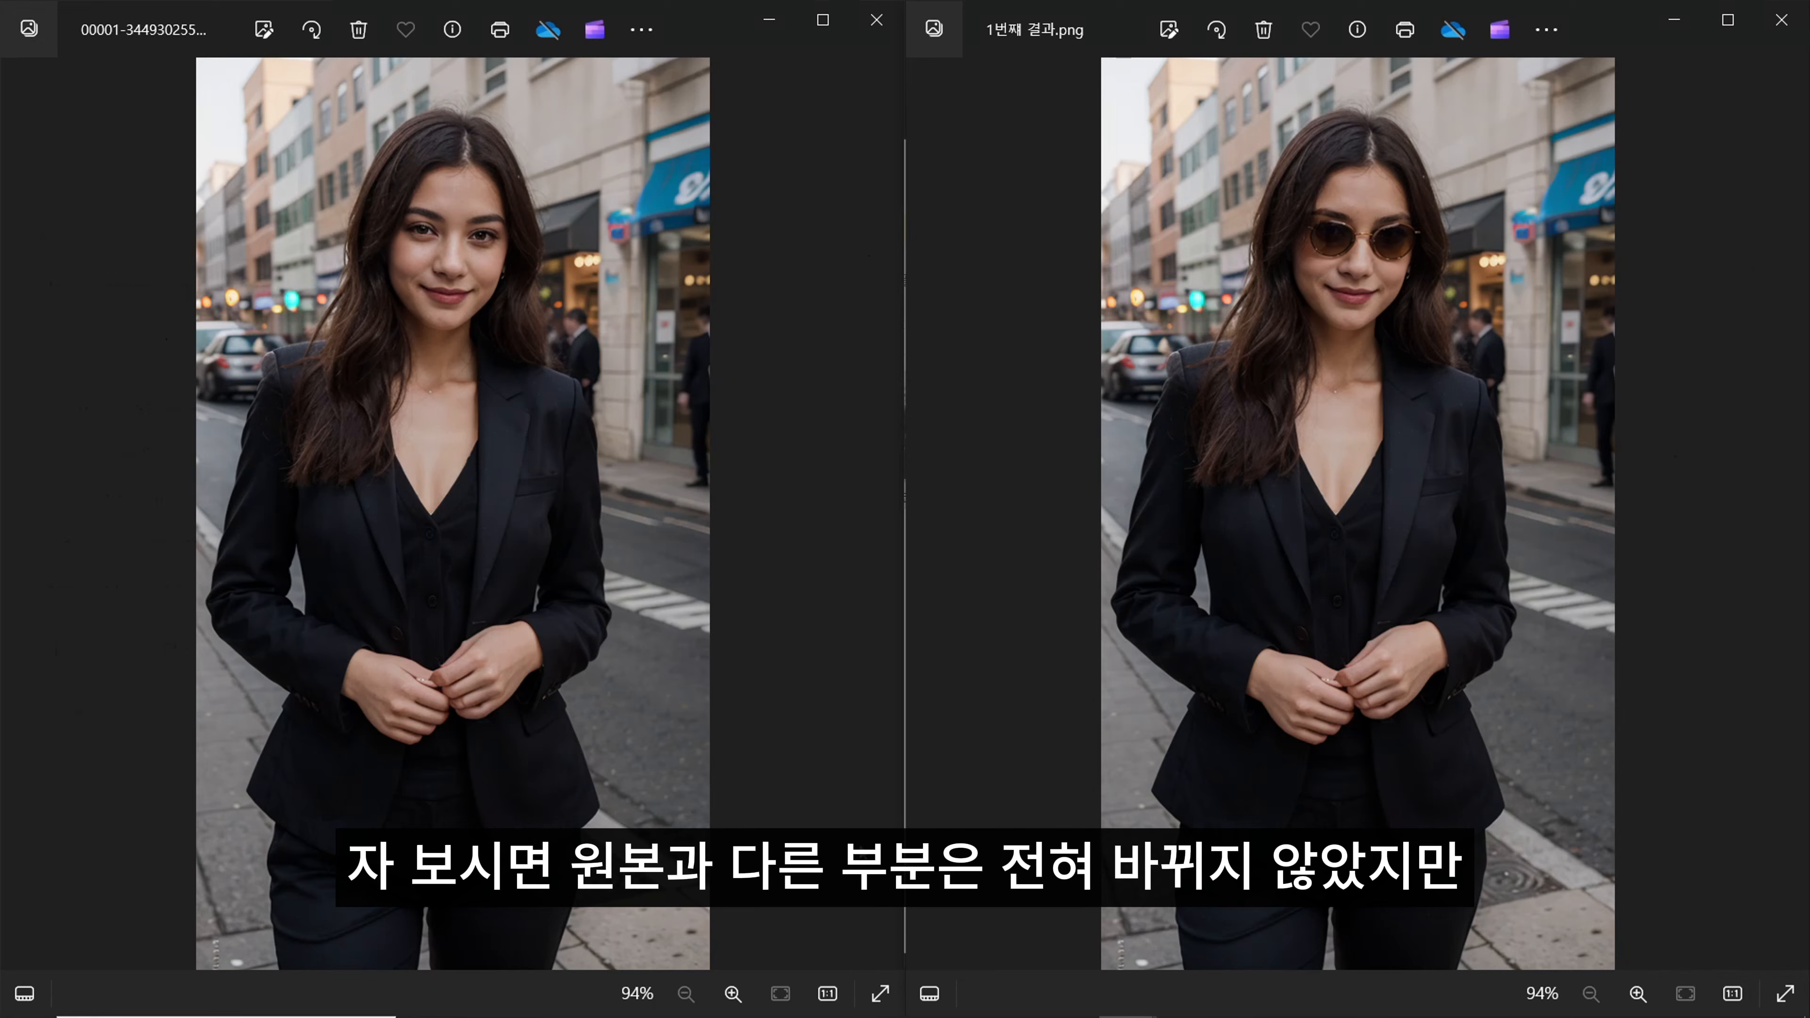
pyautogui.scroll(5, 1370, 203)
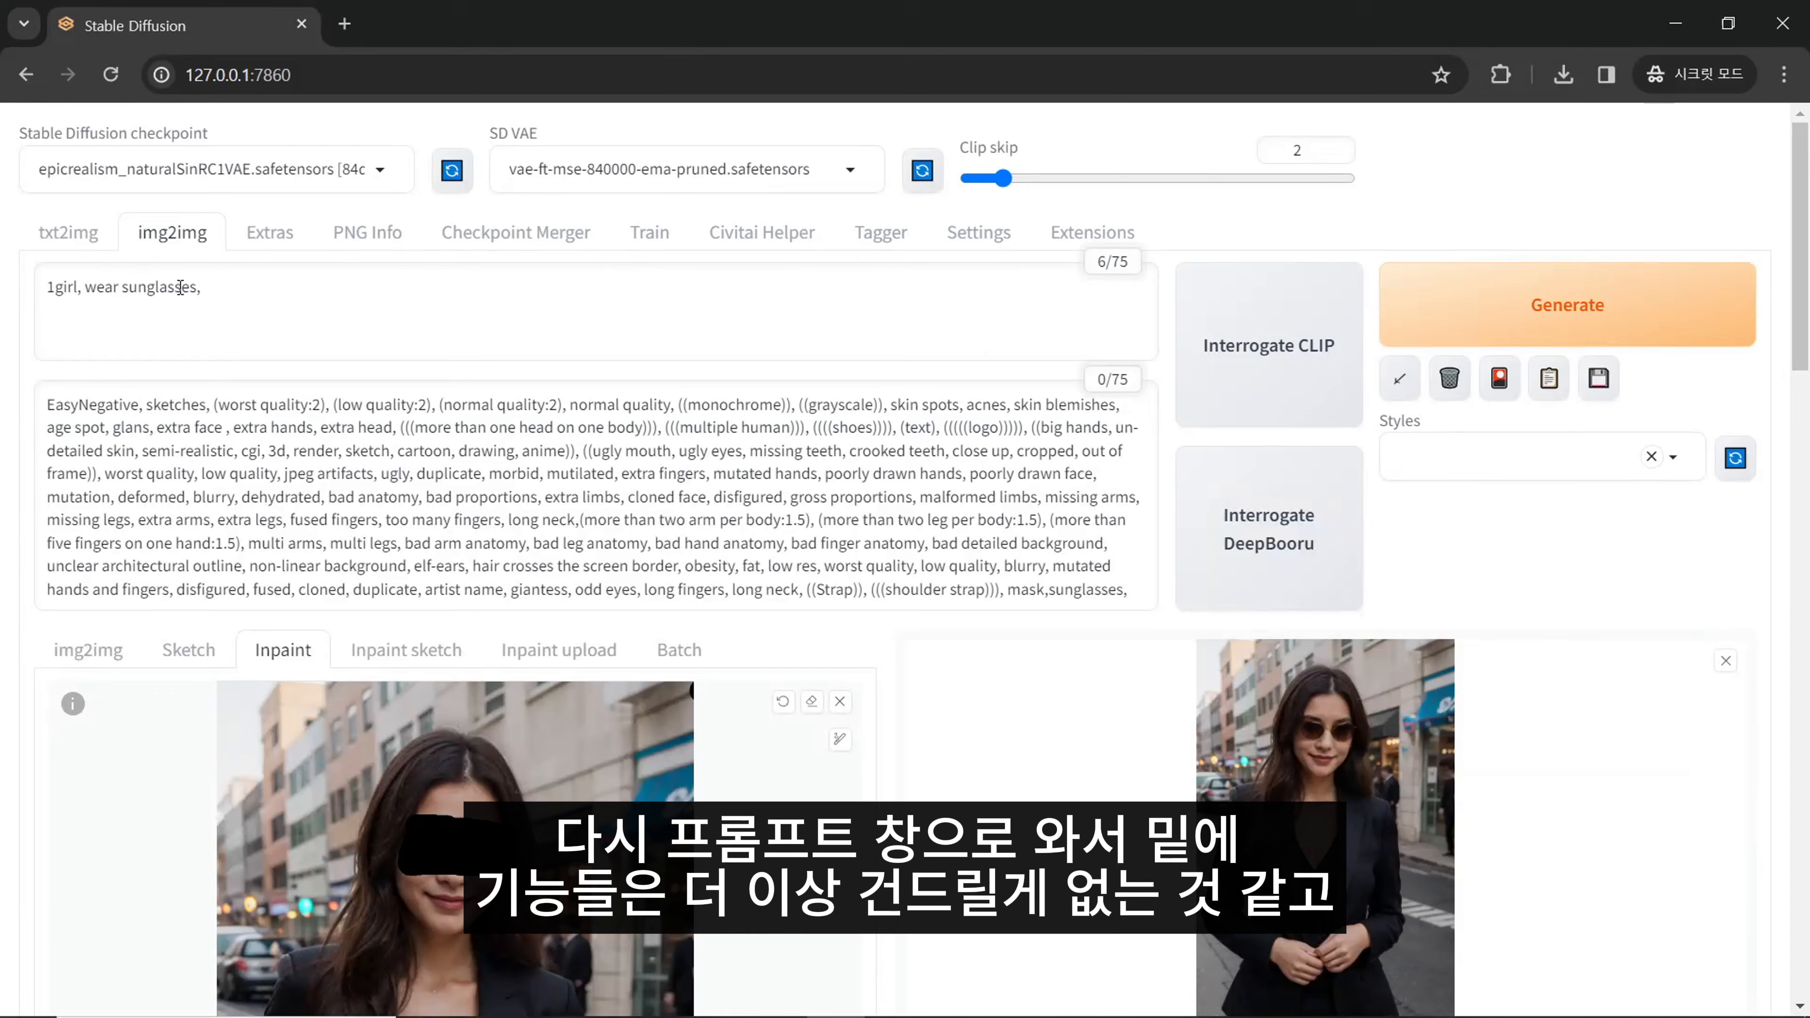
# - Replace "sunglasses" with "glasses" in the positive prompt and generate the image again
pyautogui.doubleClick(181, 286)
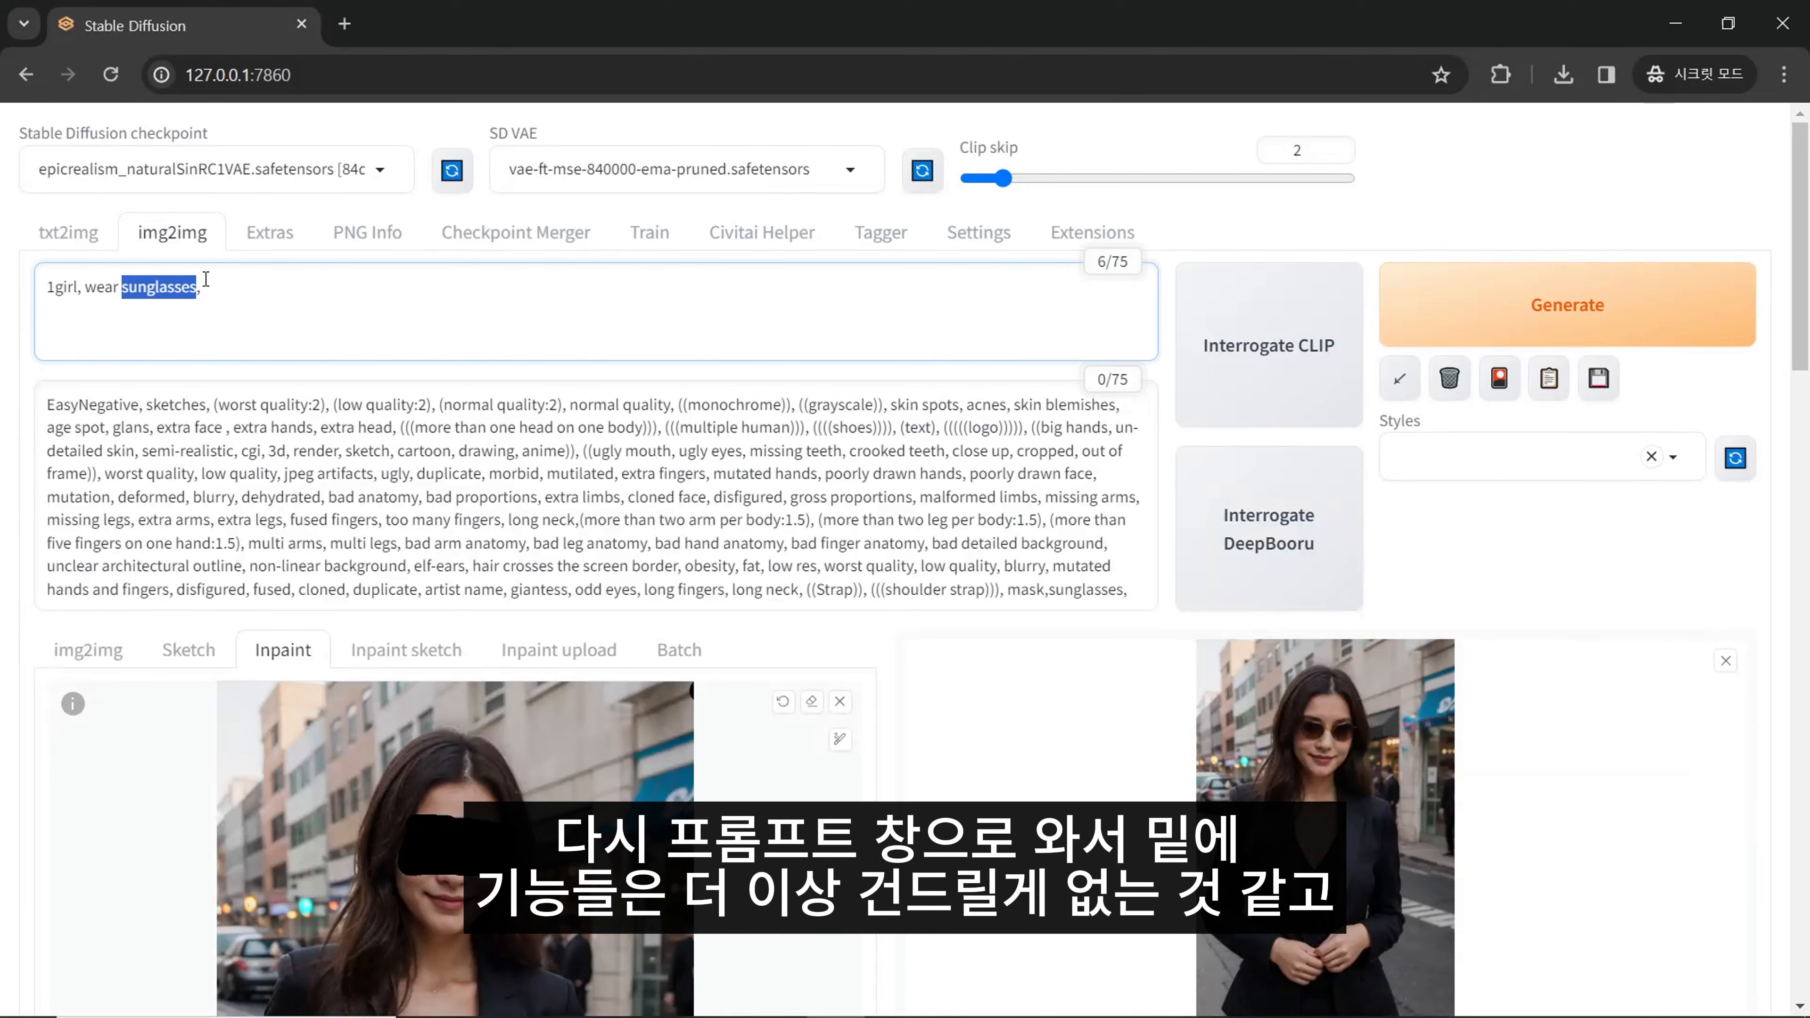
pyautogui.write('glasses')
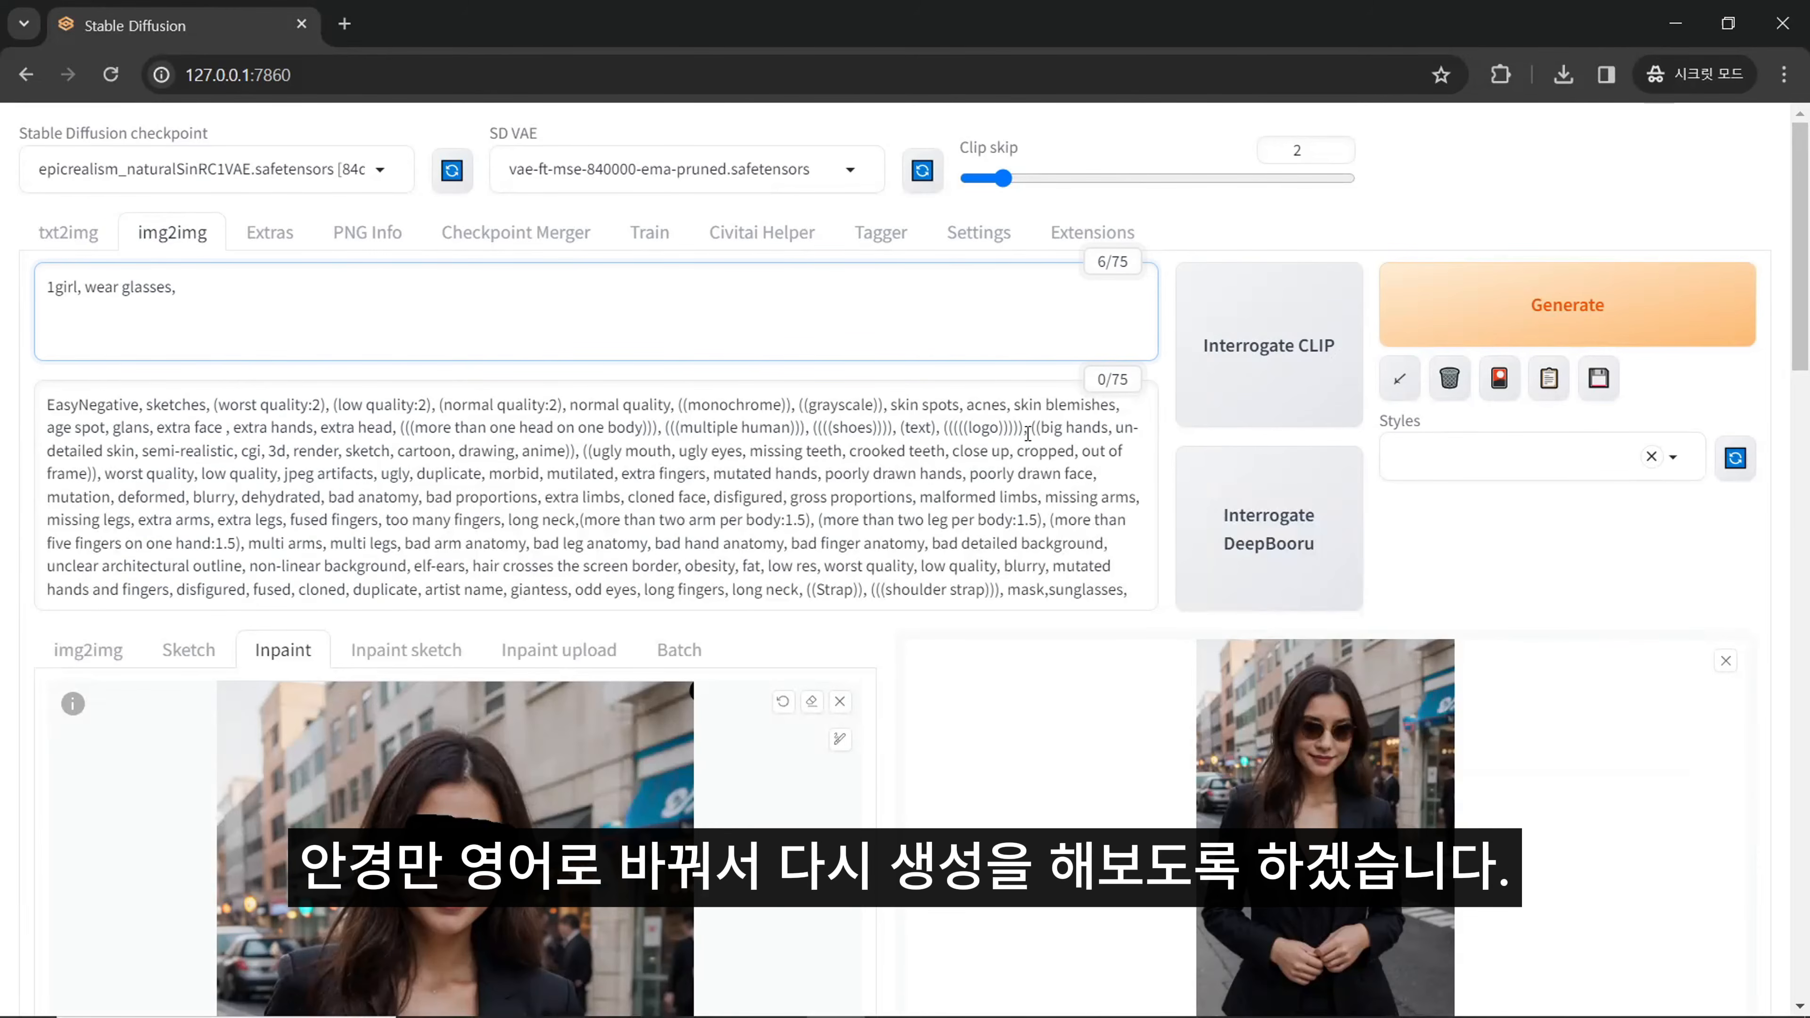
pyautogui.click(1665, 284)
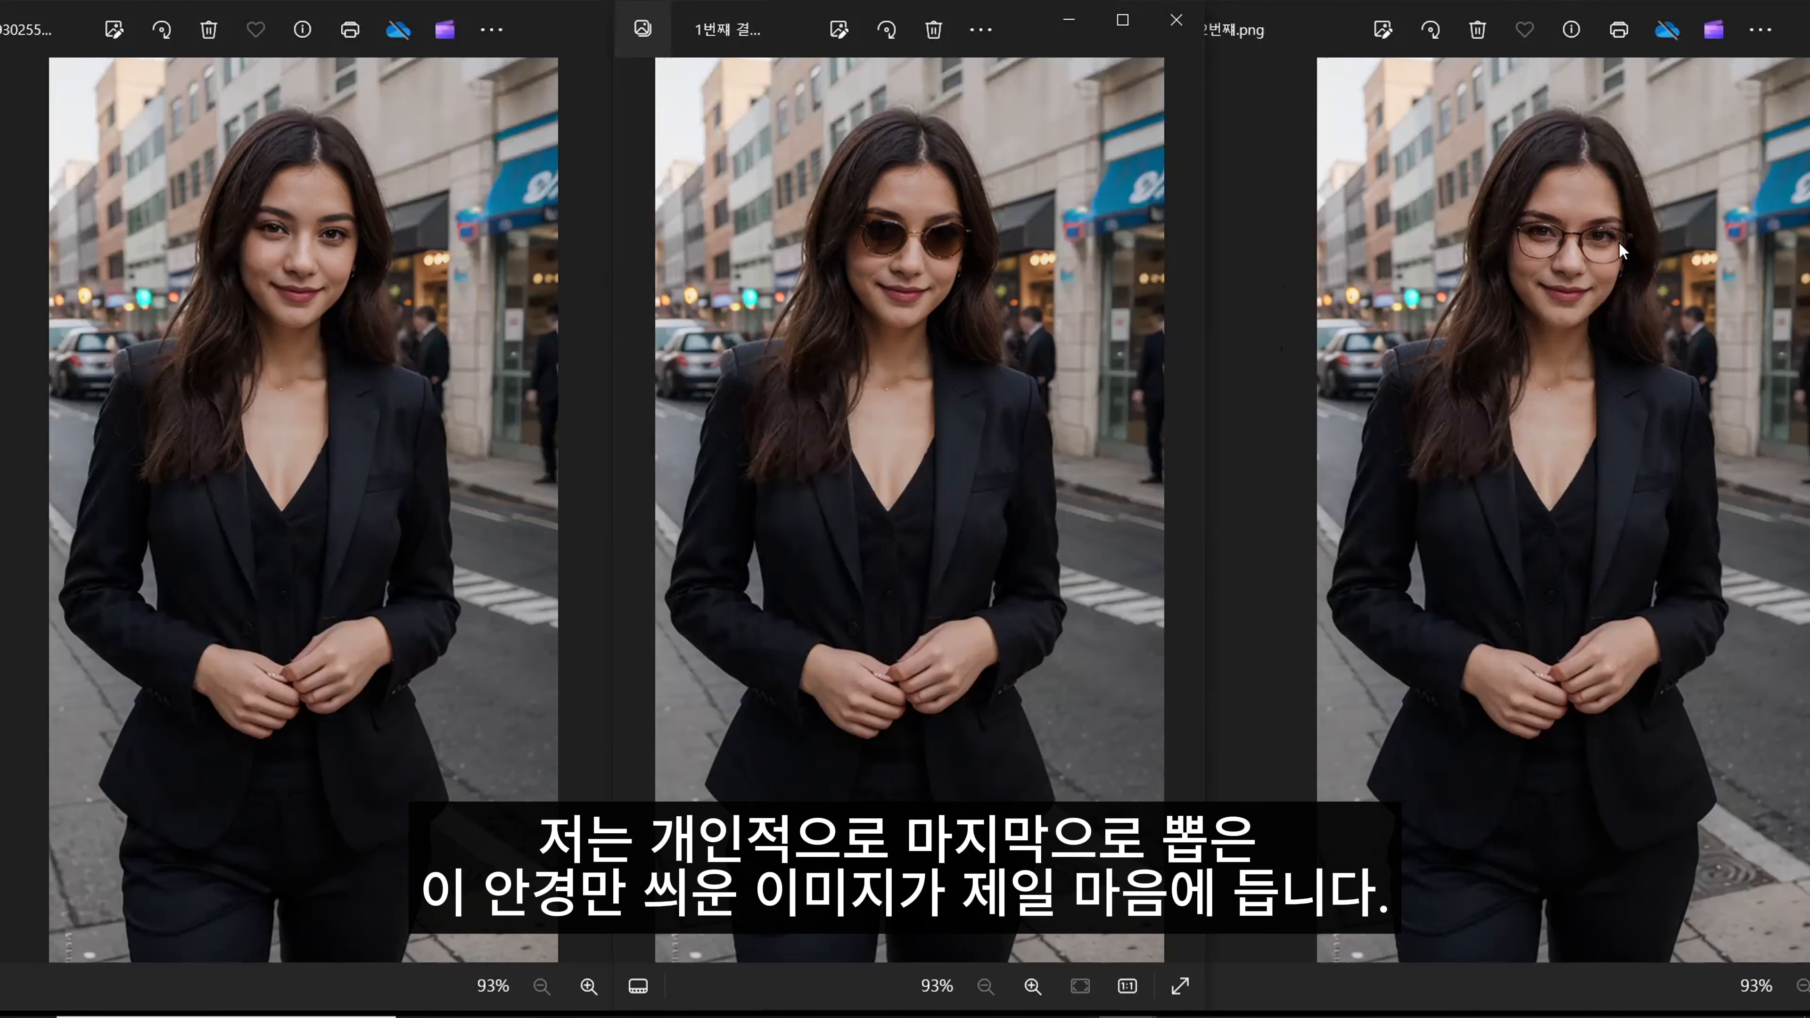
# - Compare the woman's eyes up close across the original, the sunglasses and the glasses images
pyautogui.scroll(4, 1619, 244)
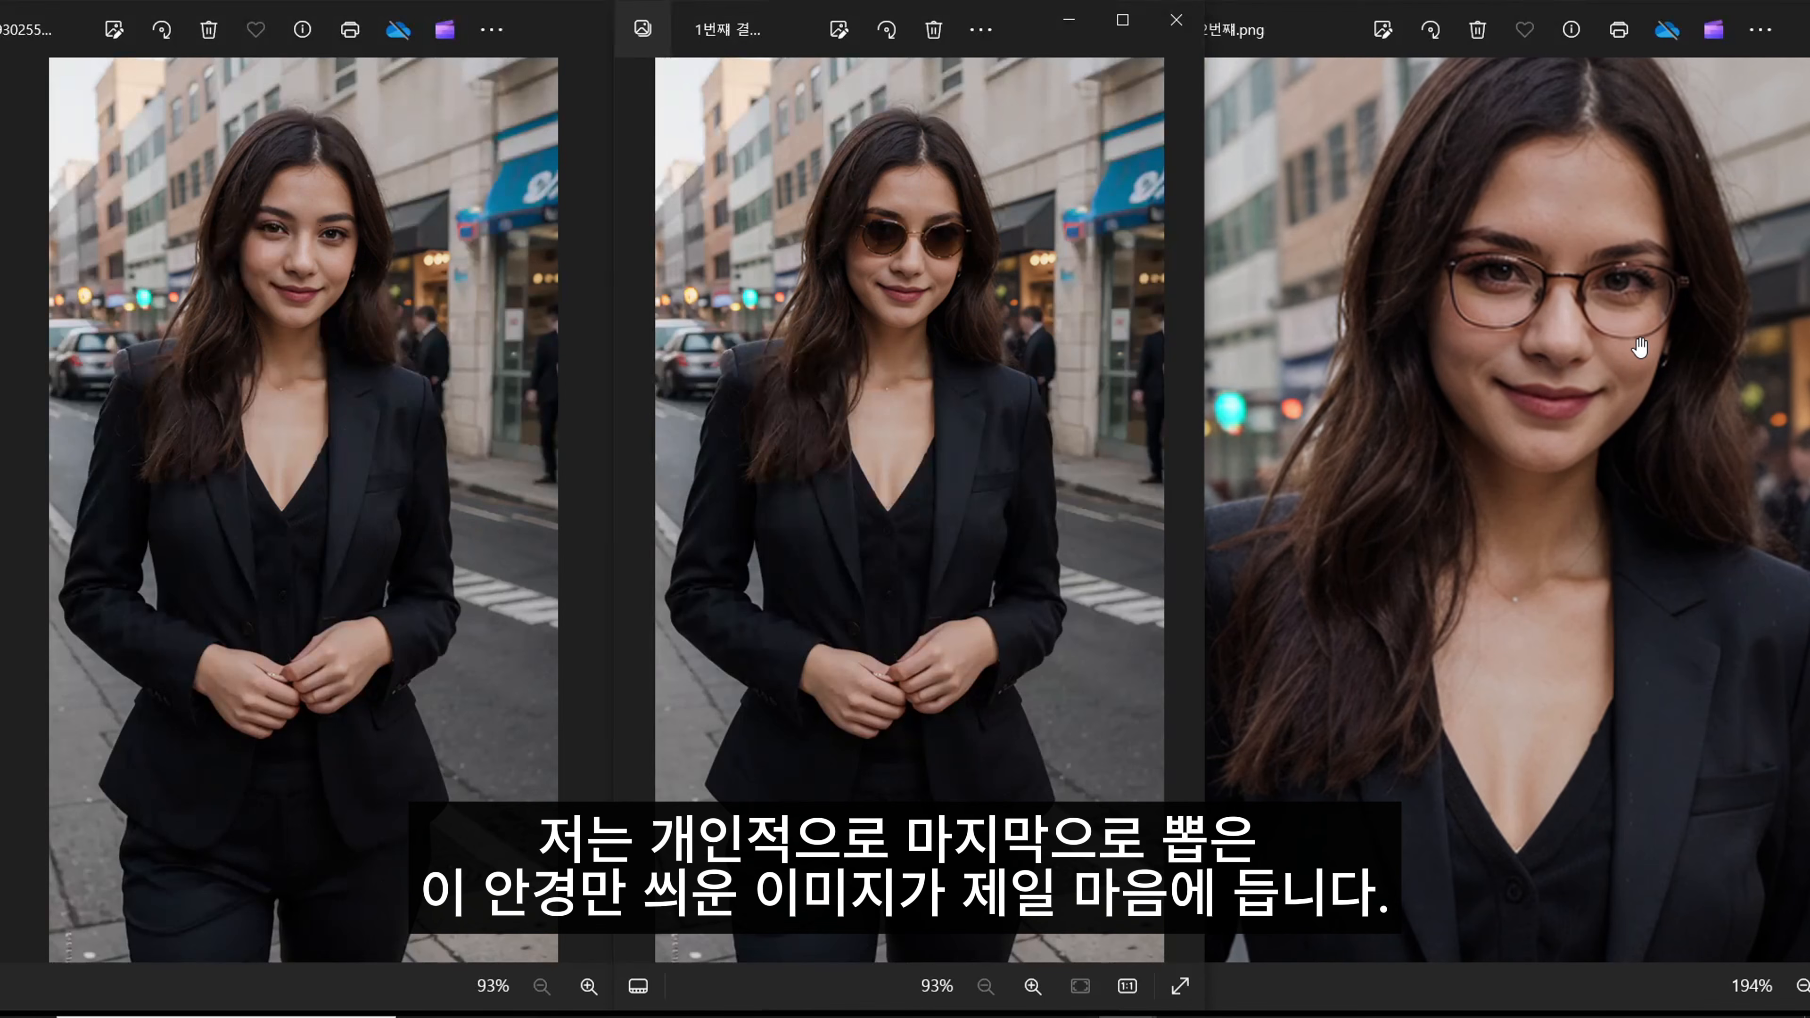
pyautogui.scroll(-4, 1646, 299)
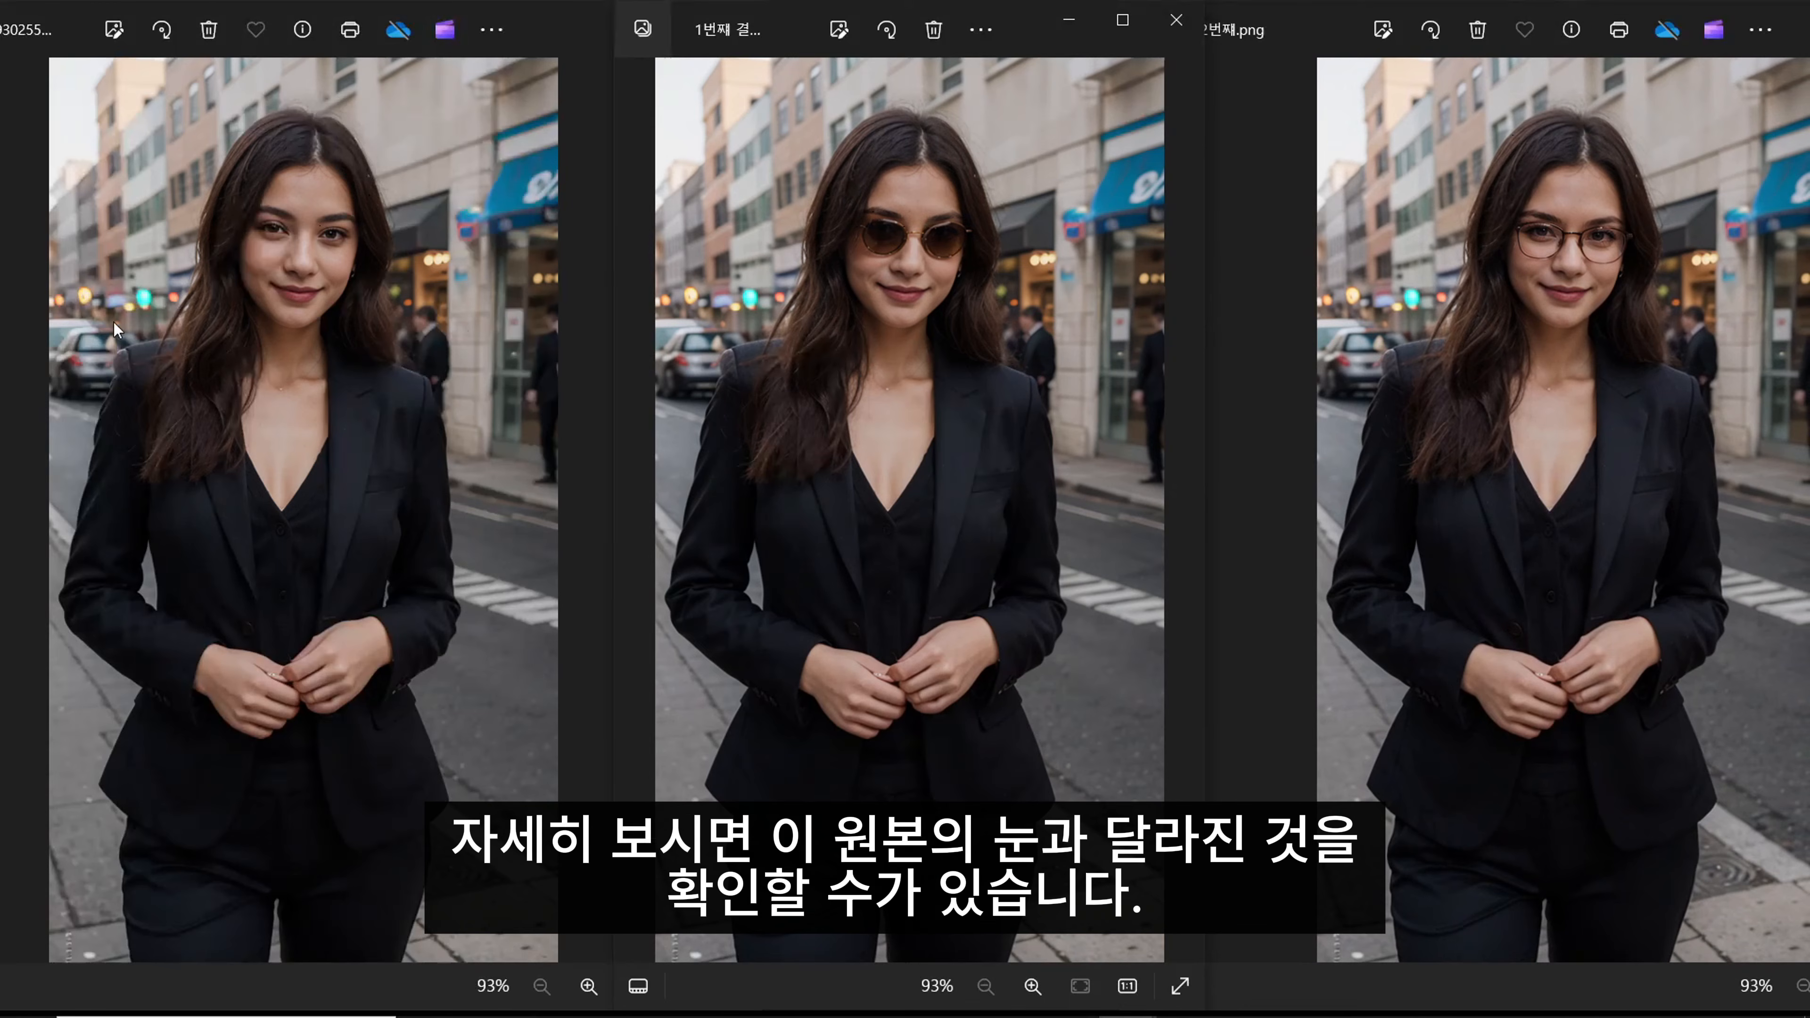
pyautogui.scroll(5, 266, 196)
pyautogui.scroll(5, 891, 263)
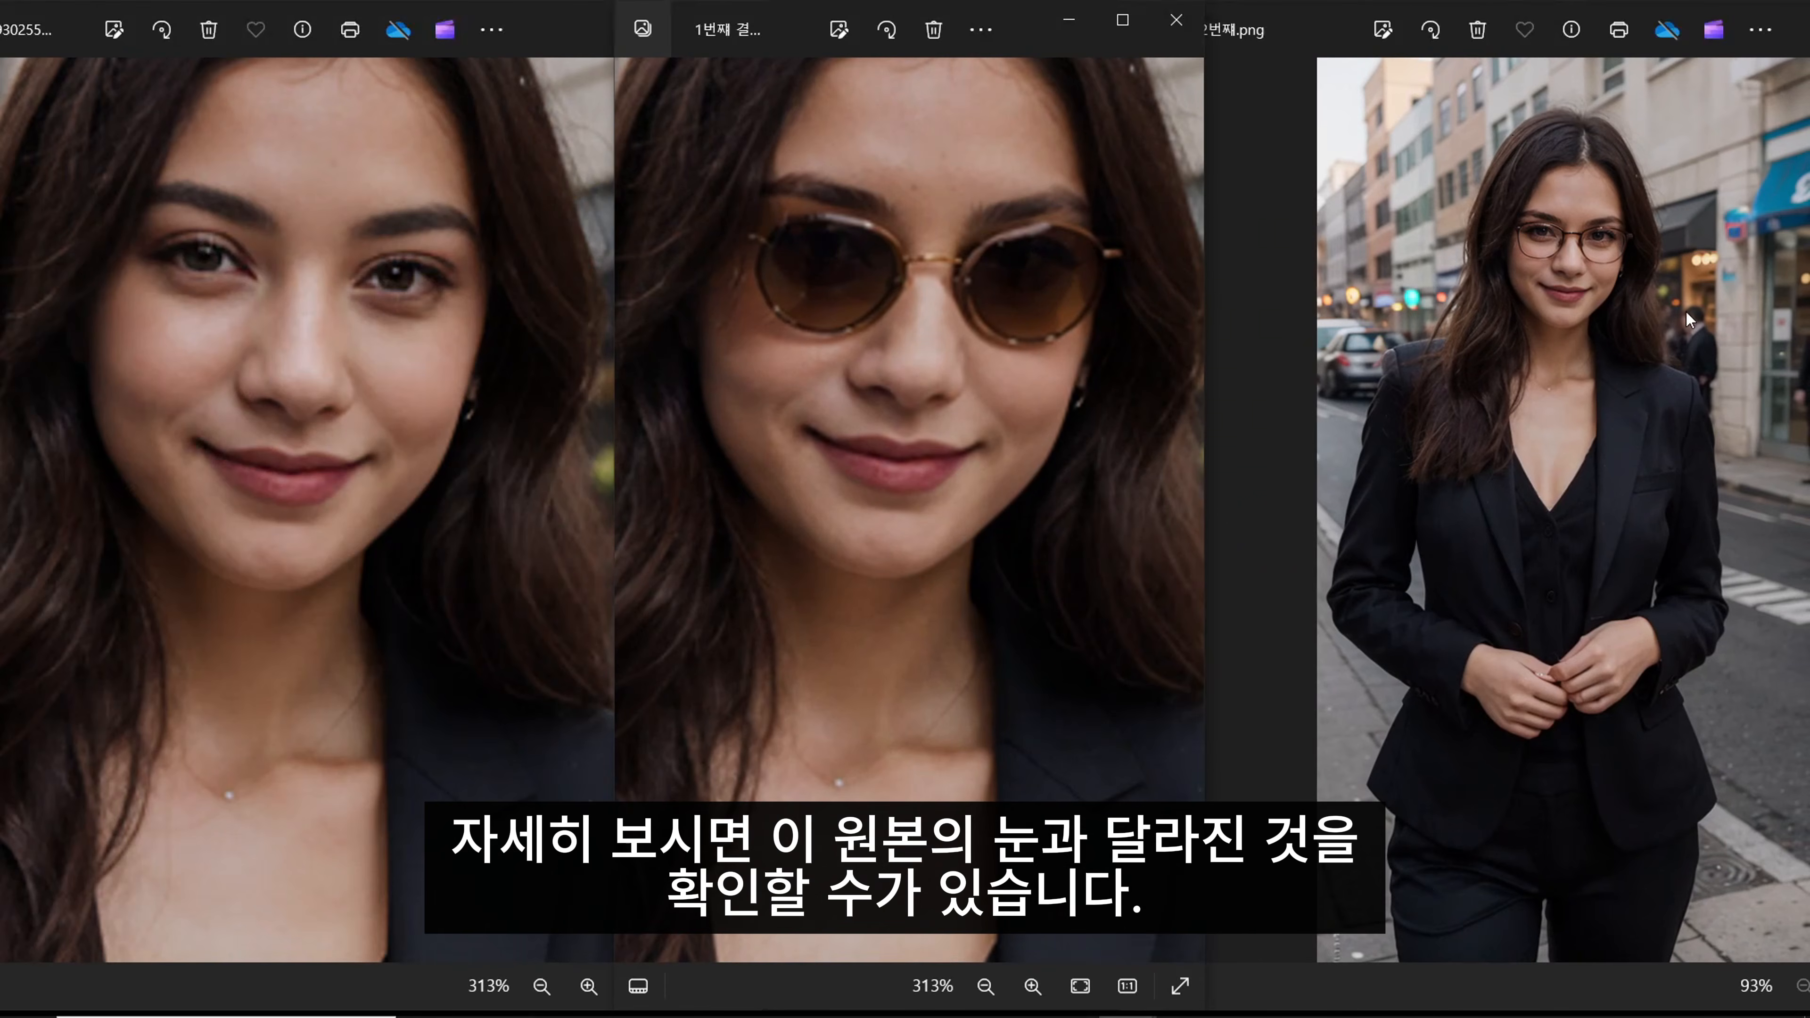
pyautogui.scroll(7, 1585, 236)
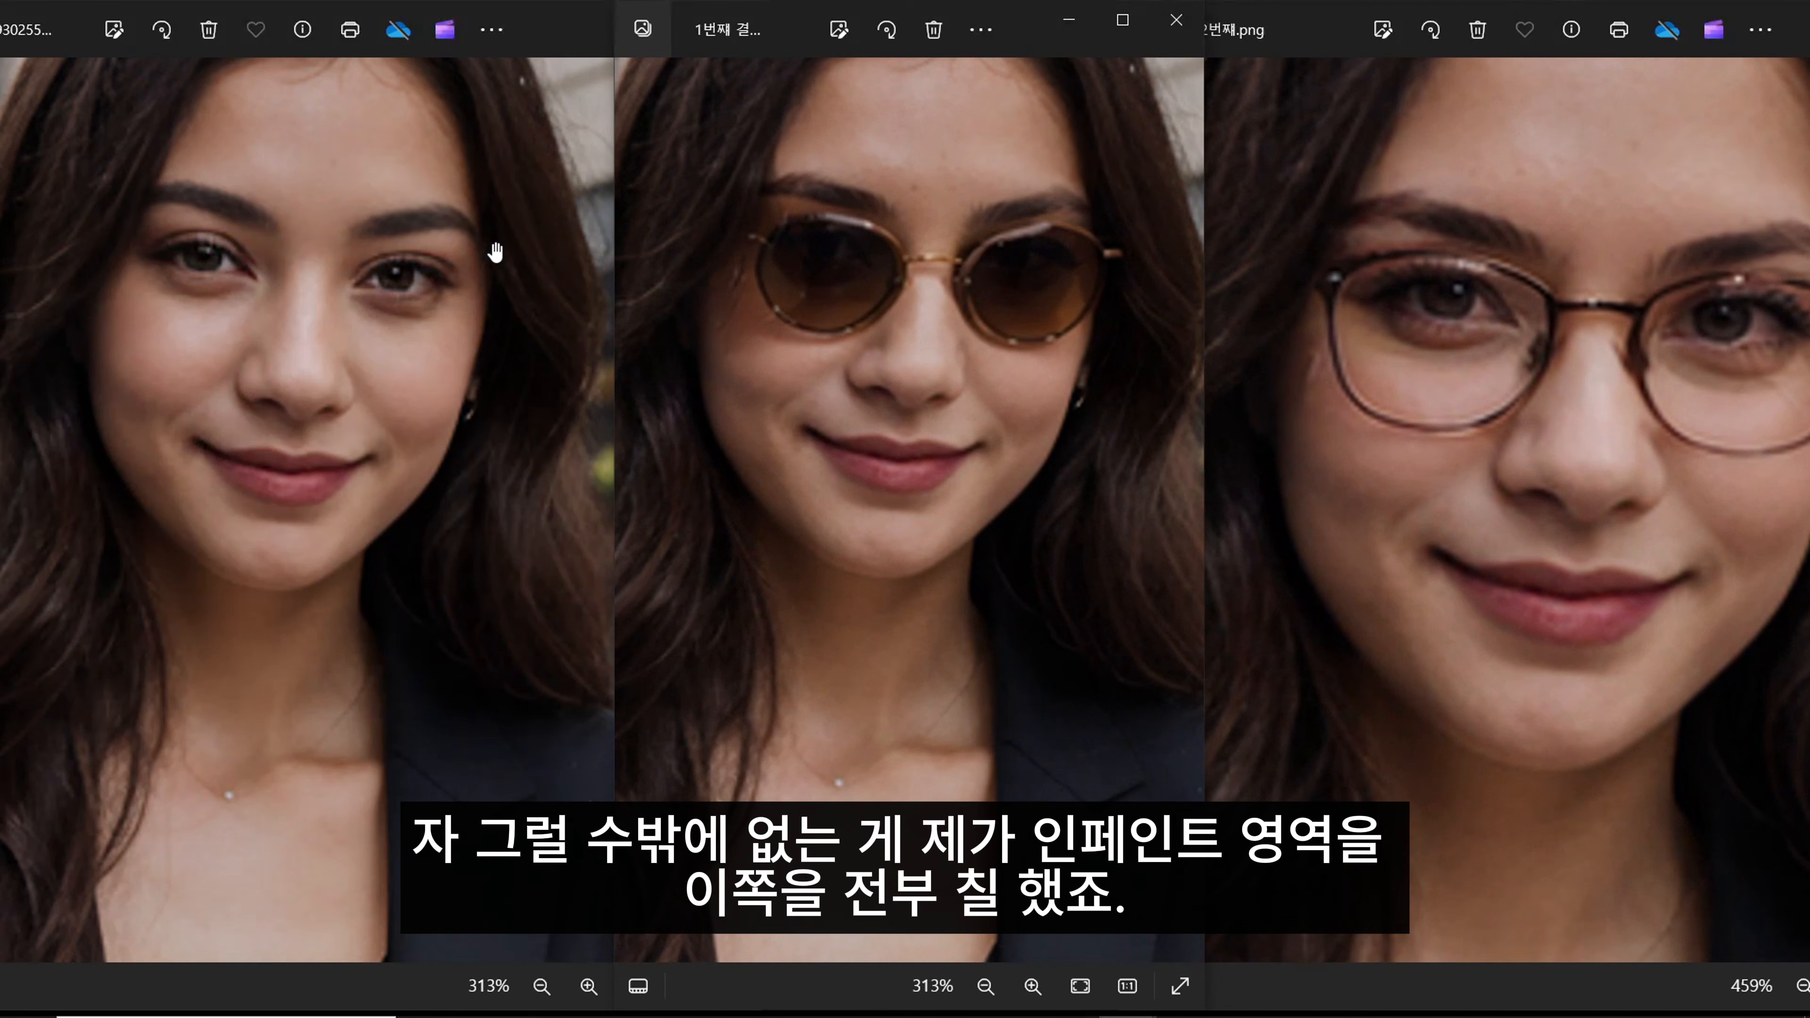
# - Switch back to Stable Diffusion and remove the painted mask from the woman's eyes
pyautogui.click(834, 994)
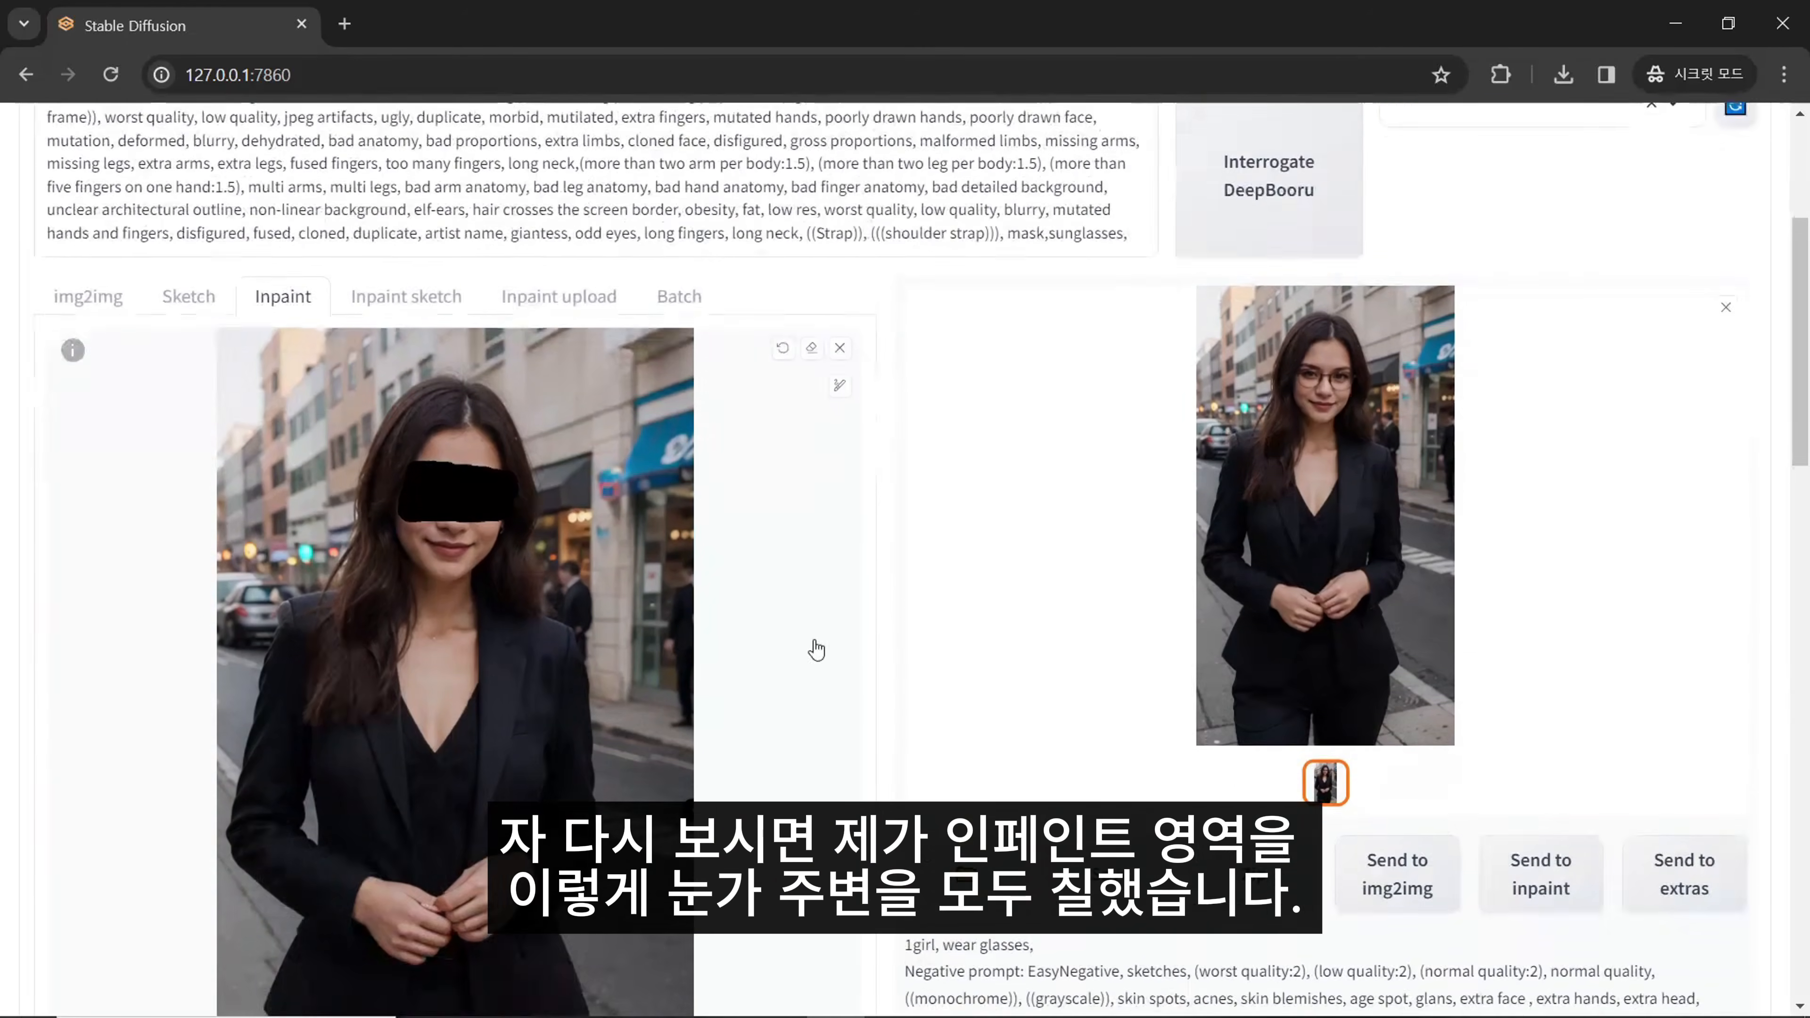
pyautogui.scroll(-1, 816, 647)
pyautogui.scroll(-1, 463, 406)
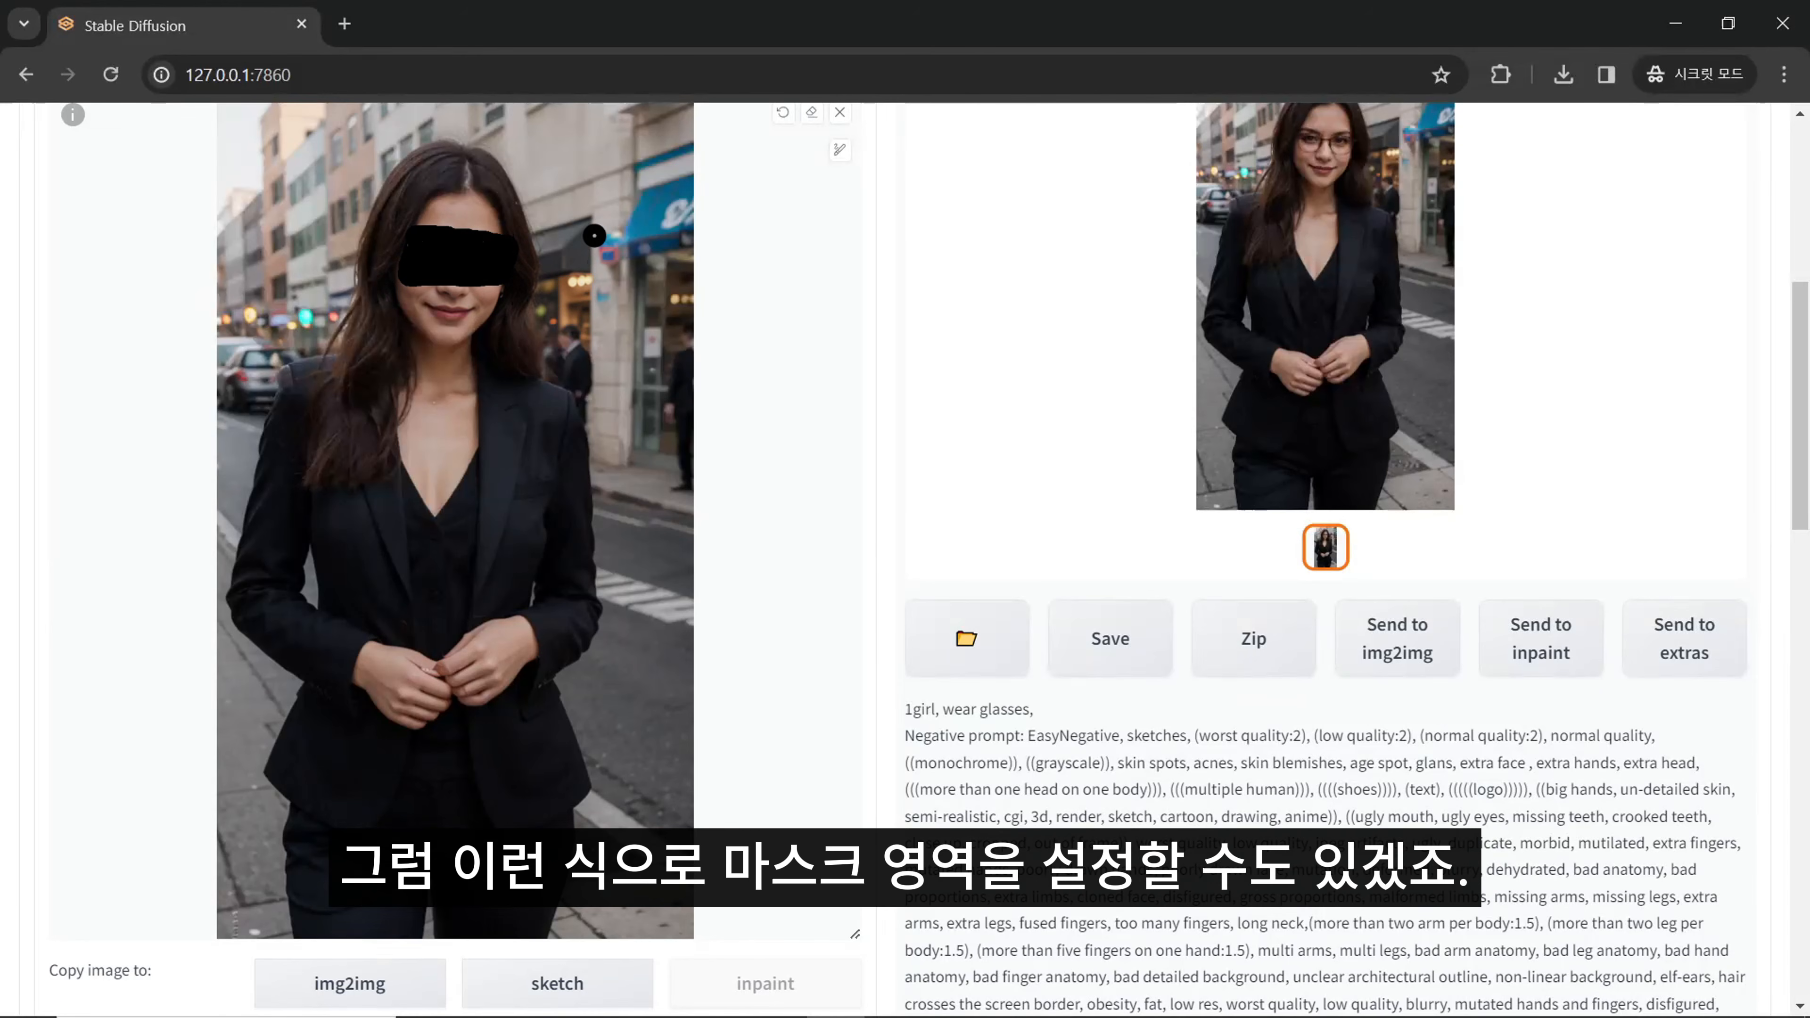
pyautogui.scroll(2, 791, 232)
pyautogui.click(790, 235)
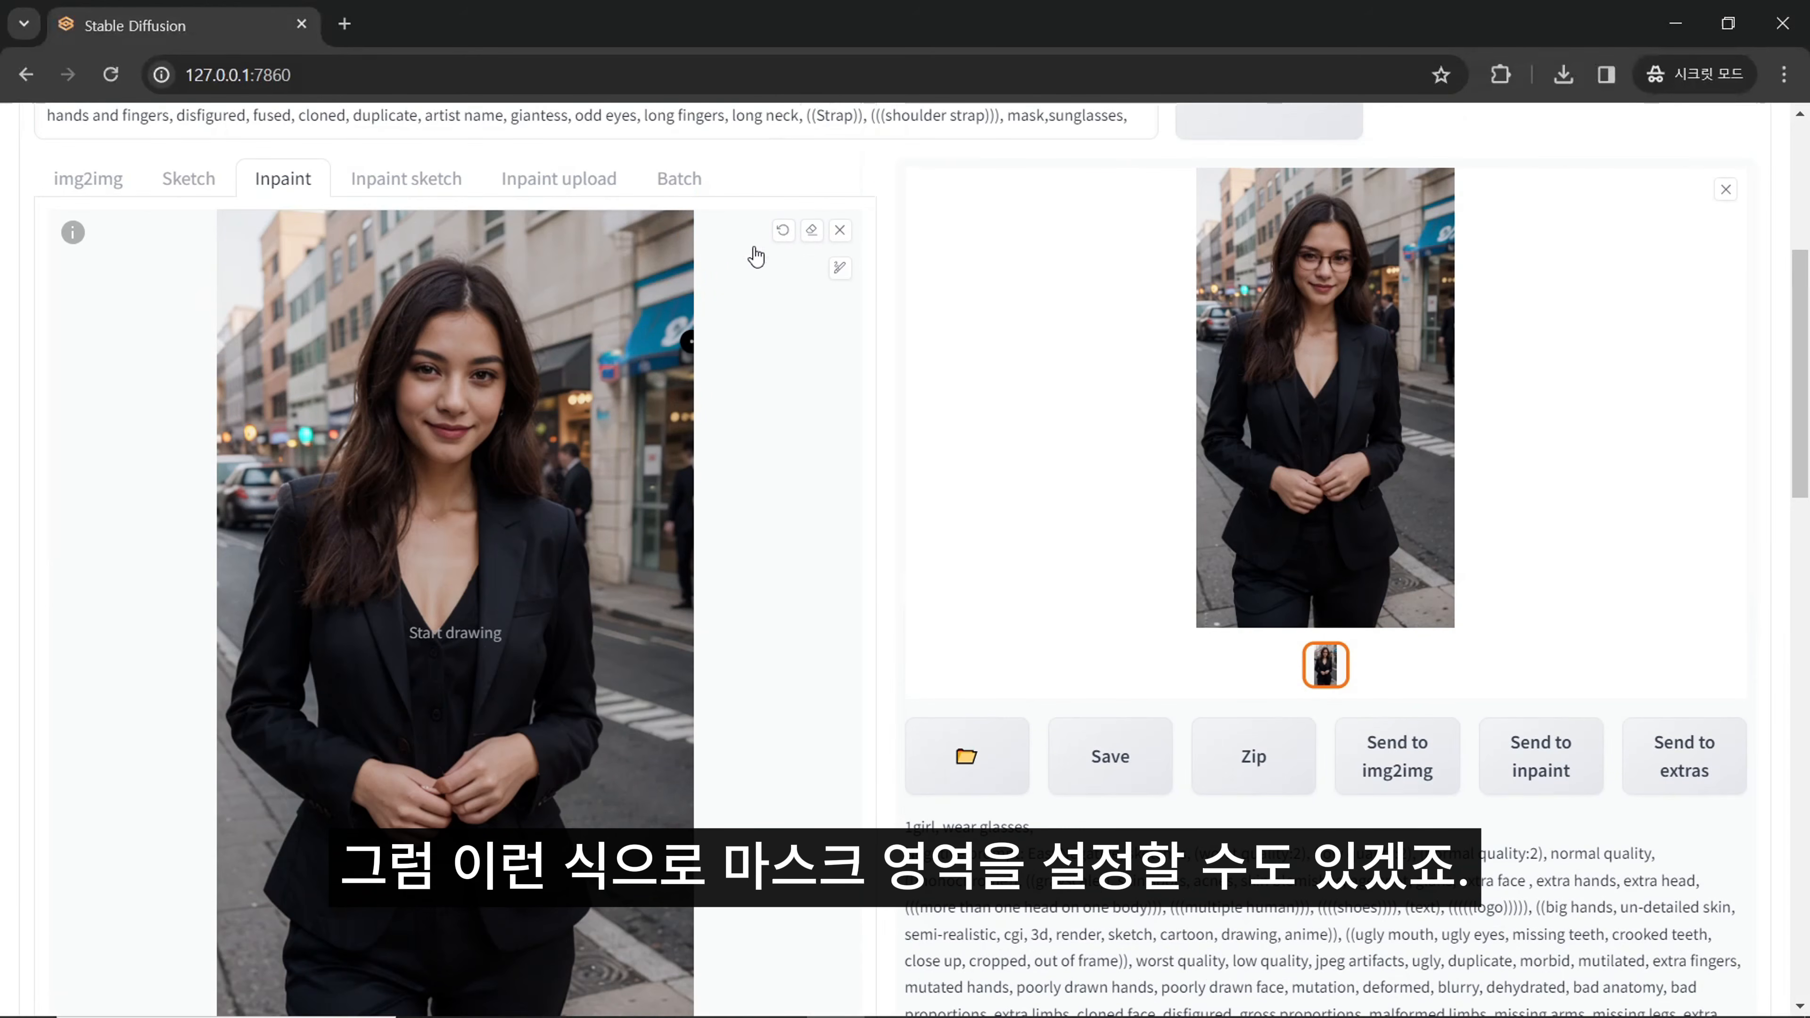
# - Reduce the mask brush size and paint a mask shaped like a glasses frame around both eyes
pyautogui.click(839, 267)
pyautogui.moveTo(706, 269); pyautogui.dragTo(698, 268)
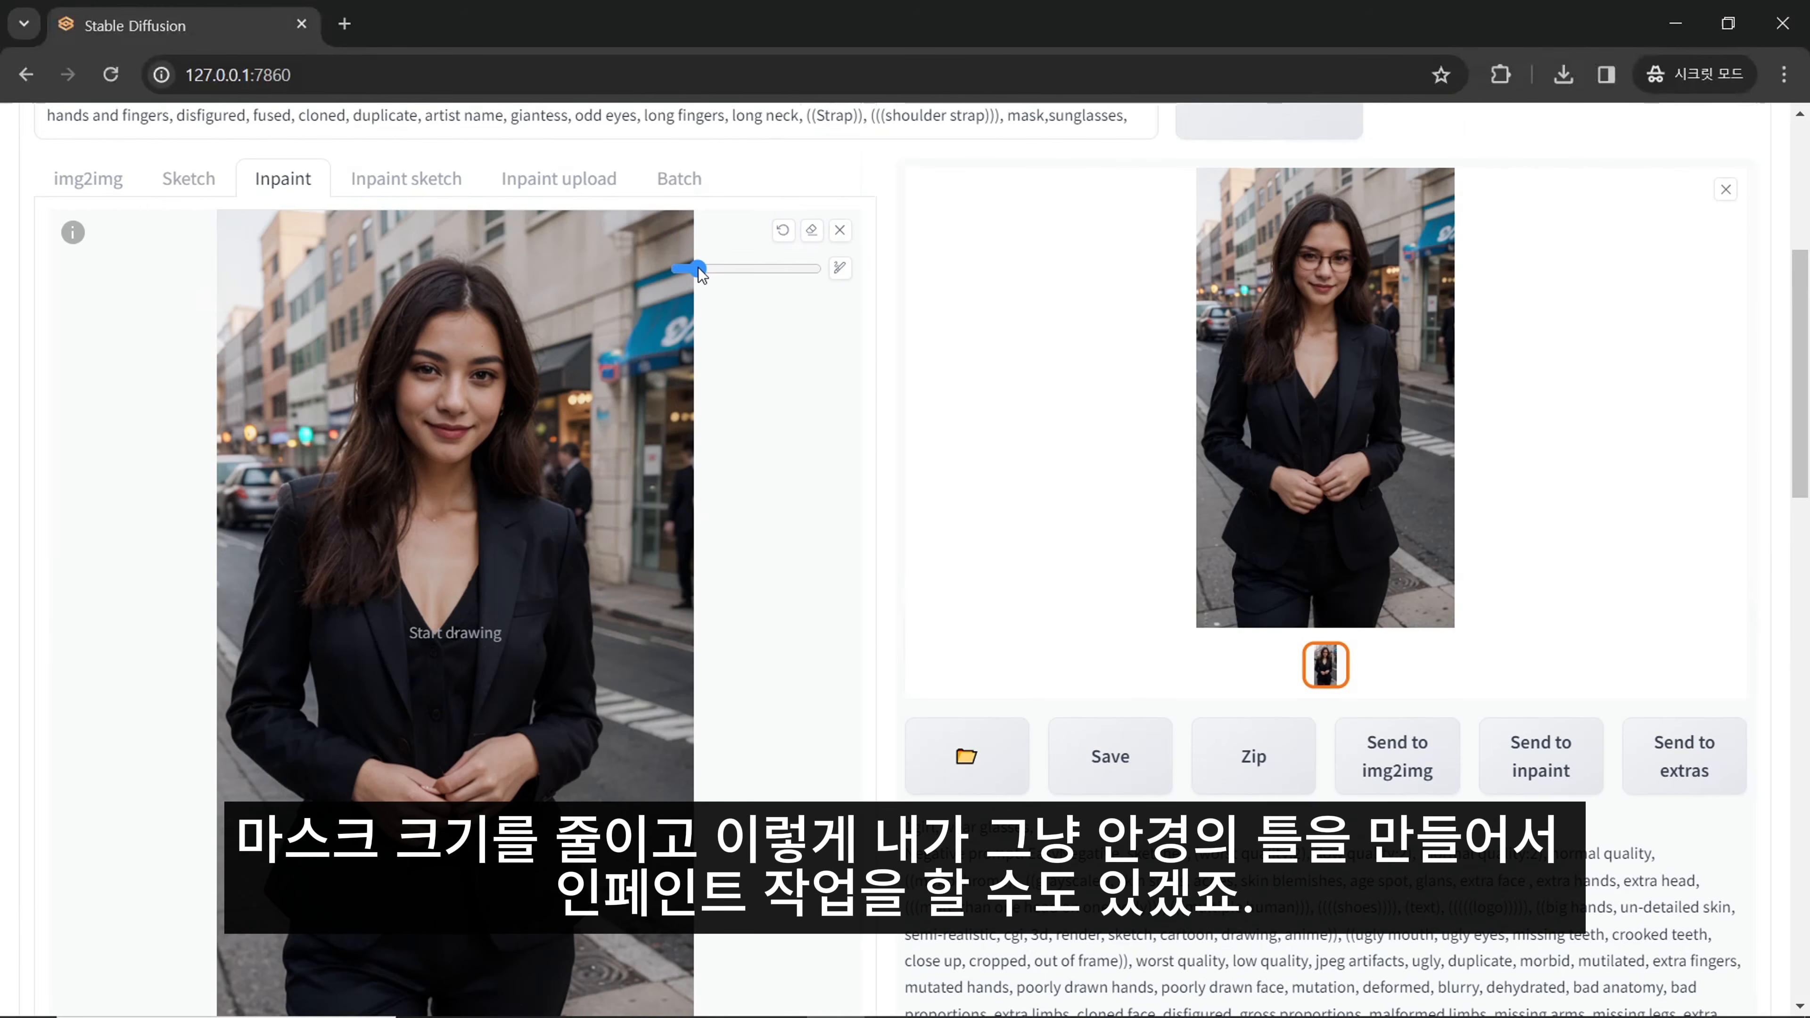
pyautogui.moveTo(415, 349)
pyautogui.mouseDown()
pyautogui.moveTo(438, 389)
pyautogui.moveTo(412, 387)
pyautogui.moveTo(475, 355)
pyautogui.moveTo(467, 390)
pyautogui.moveTo(474, 355)
pyautogui.moveTo(505, 358)
pyautogui.moveTo(475, 396)
pyautogui.mouseUp()
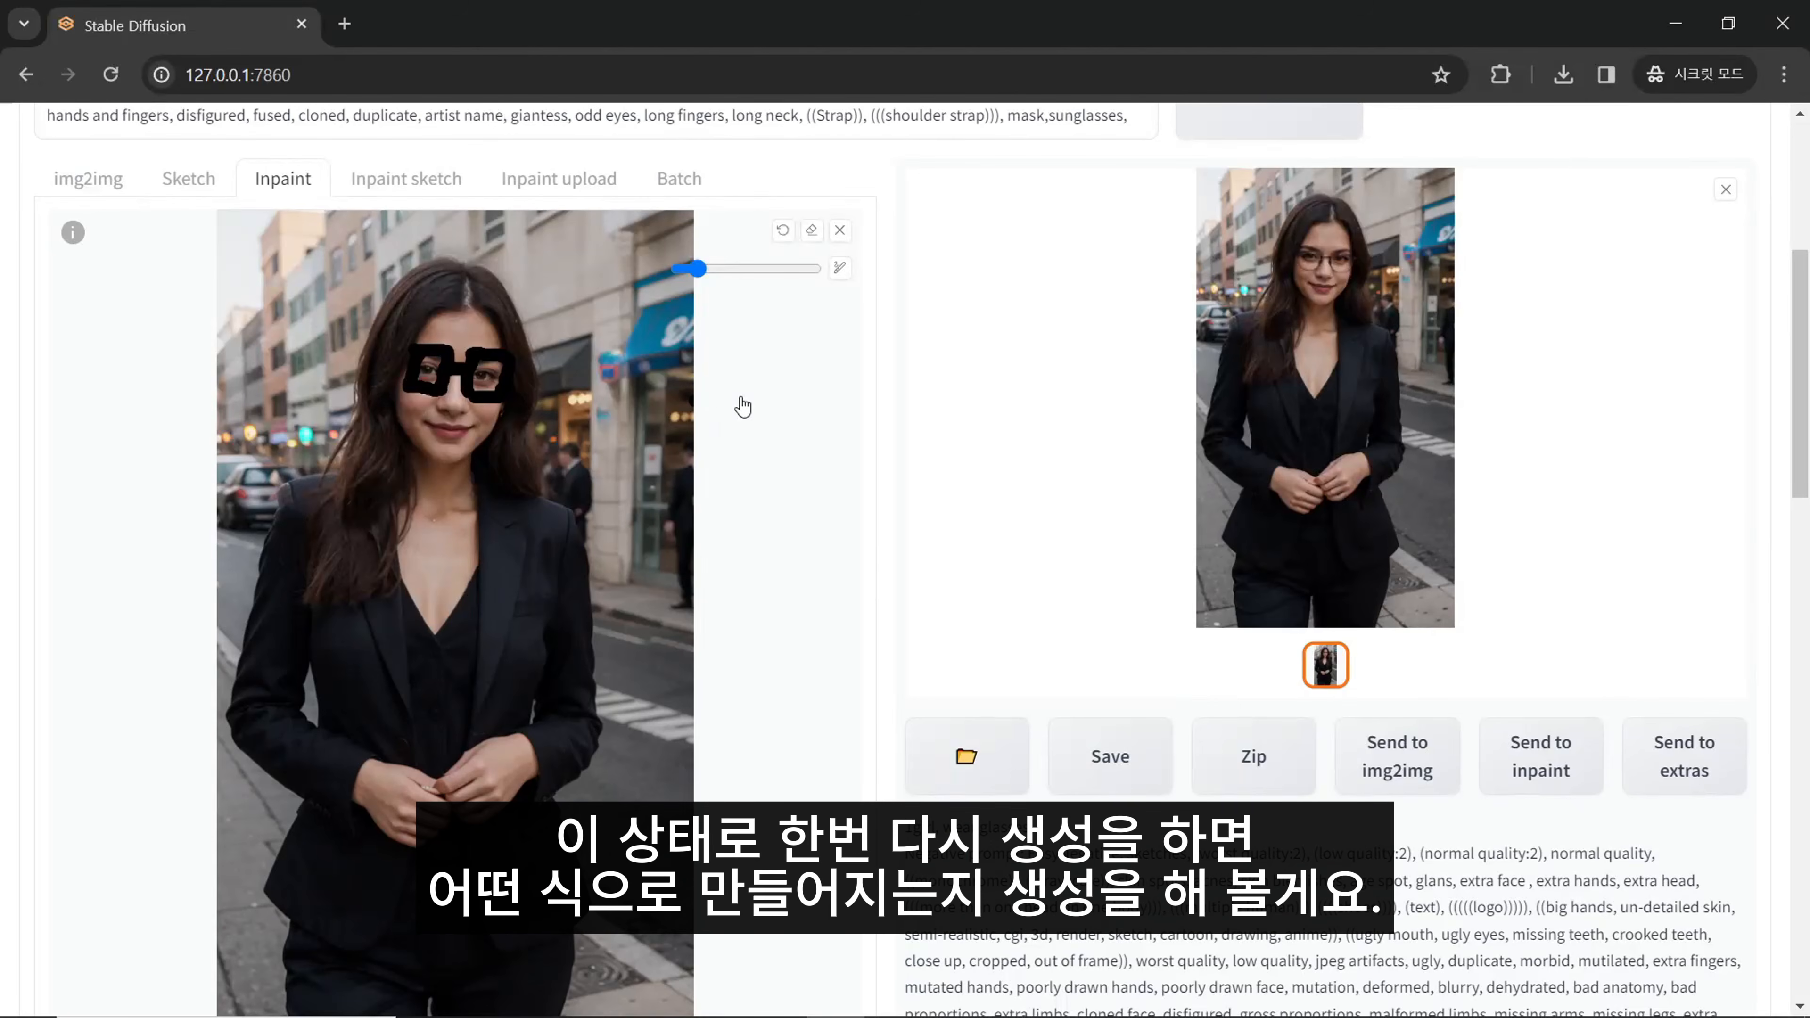
# - Generate the image with the frame-shaped mask and compare its eye area with the original up close
pyautogui.scroll(5, 1103, 478)
pyautogui.click(1634, 319)
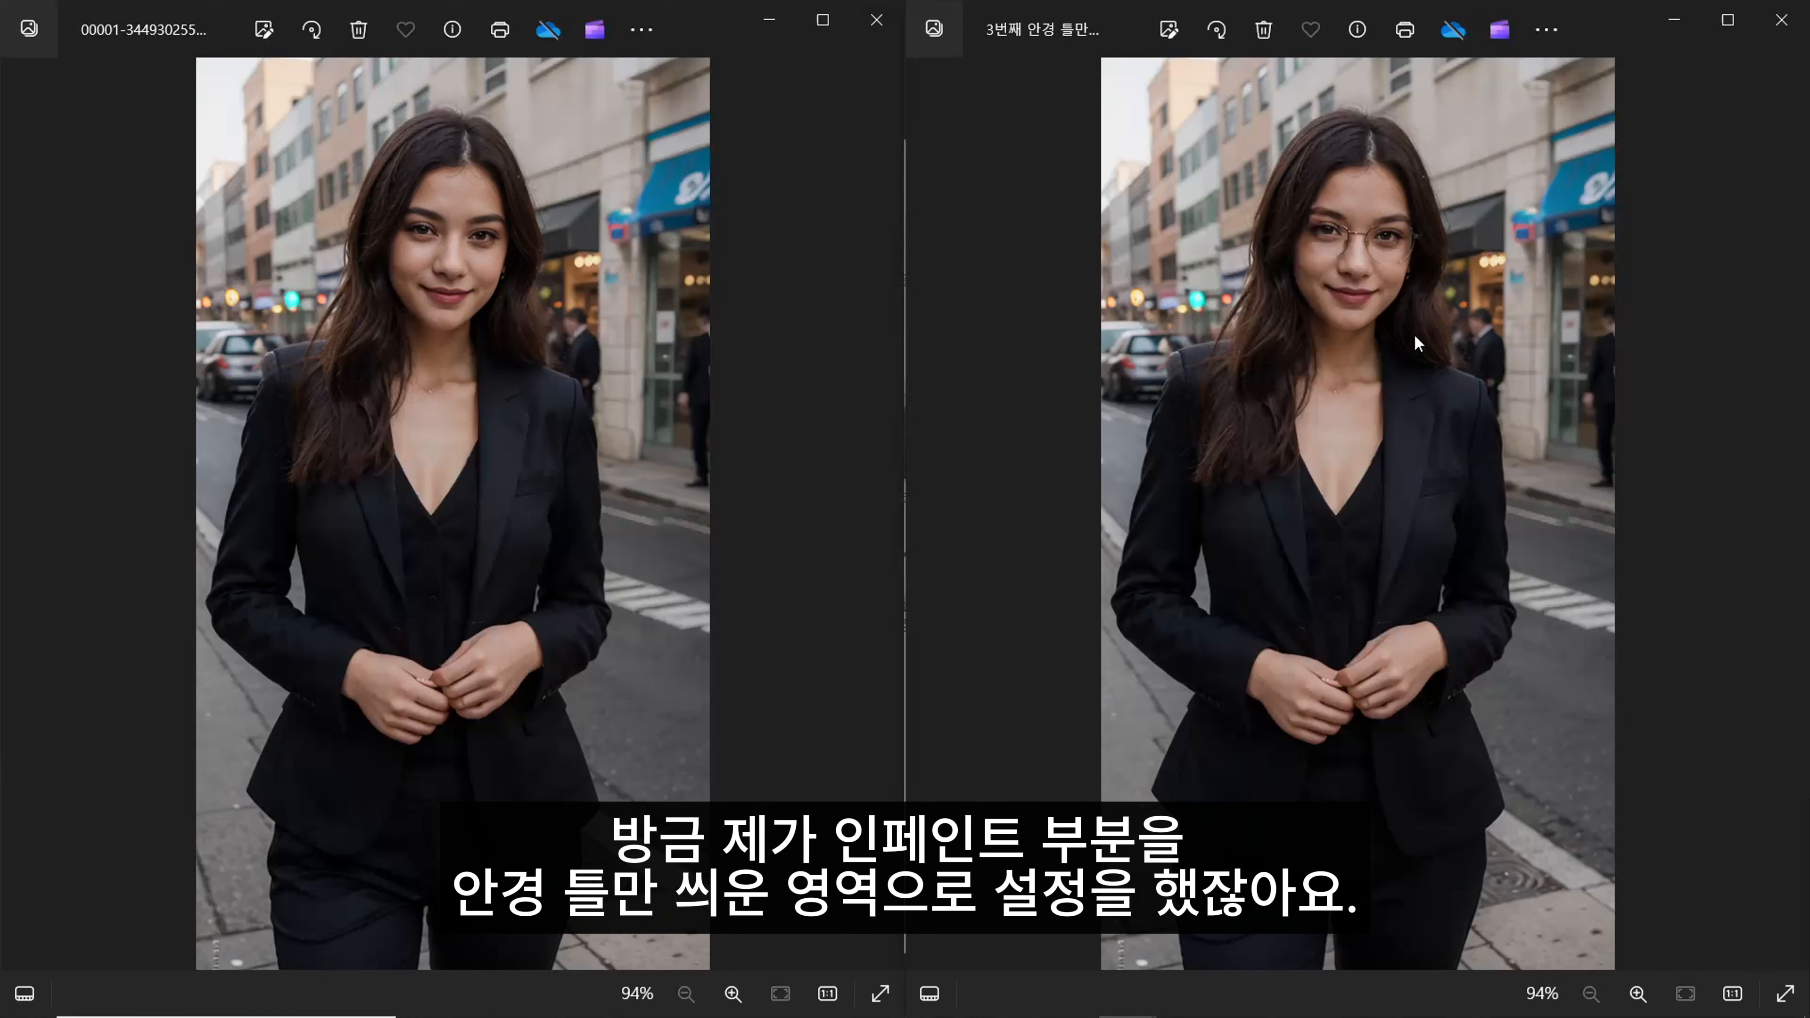
pyautogui.scroll(4, 526, 280)
pyautogui.scroll(5, 1164, 352)
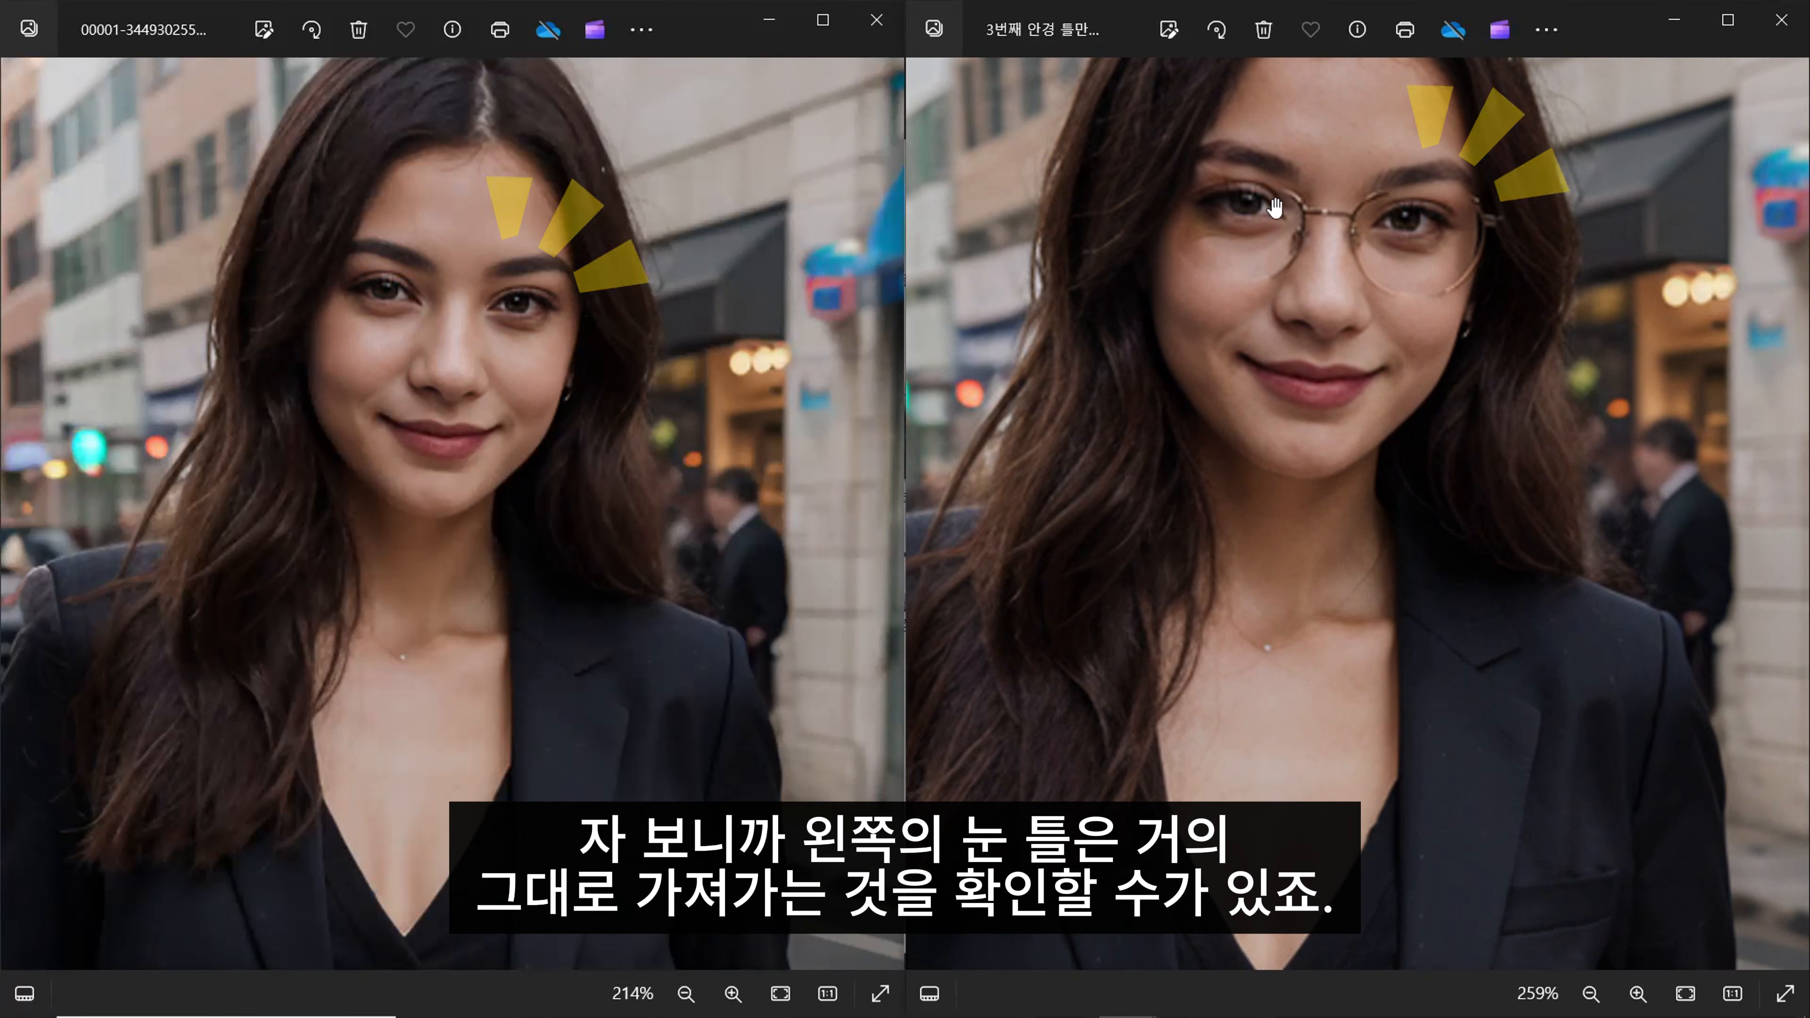
pyautogui.moveTo(1277, 255); pyautogui.dragTo(1279, 372)
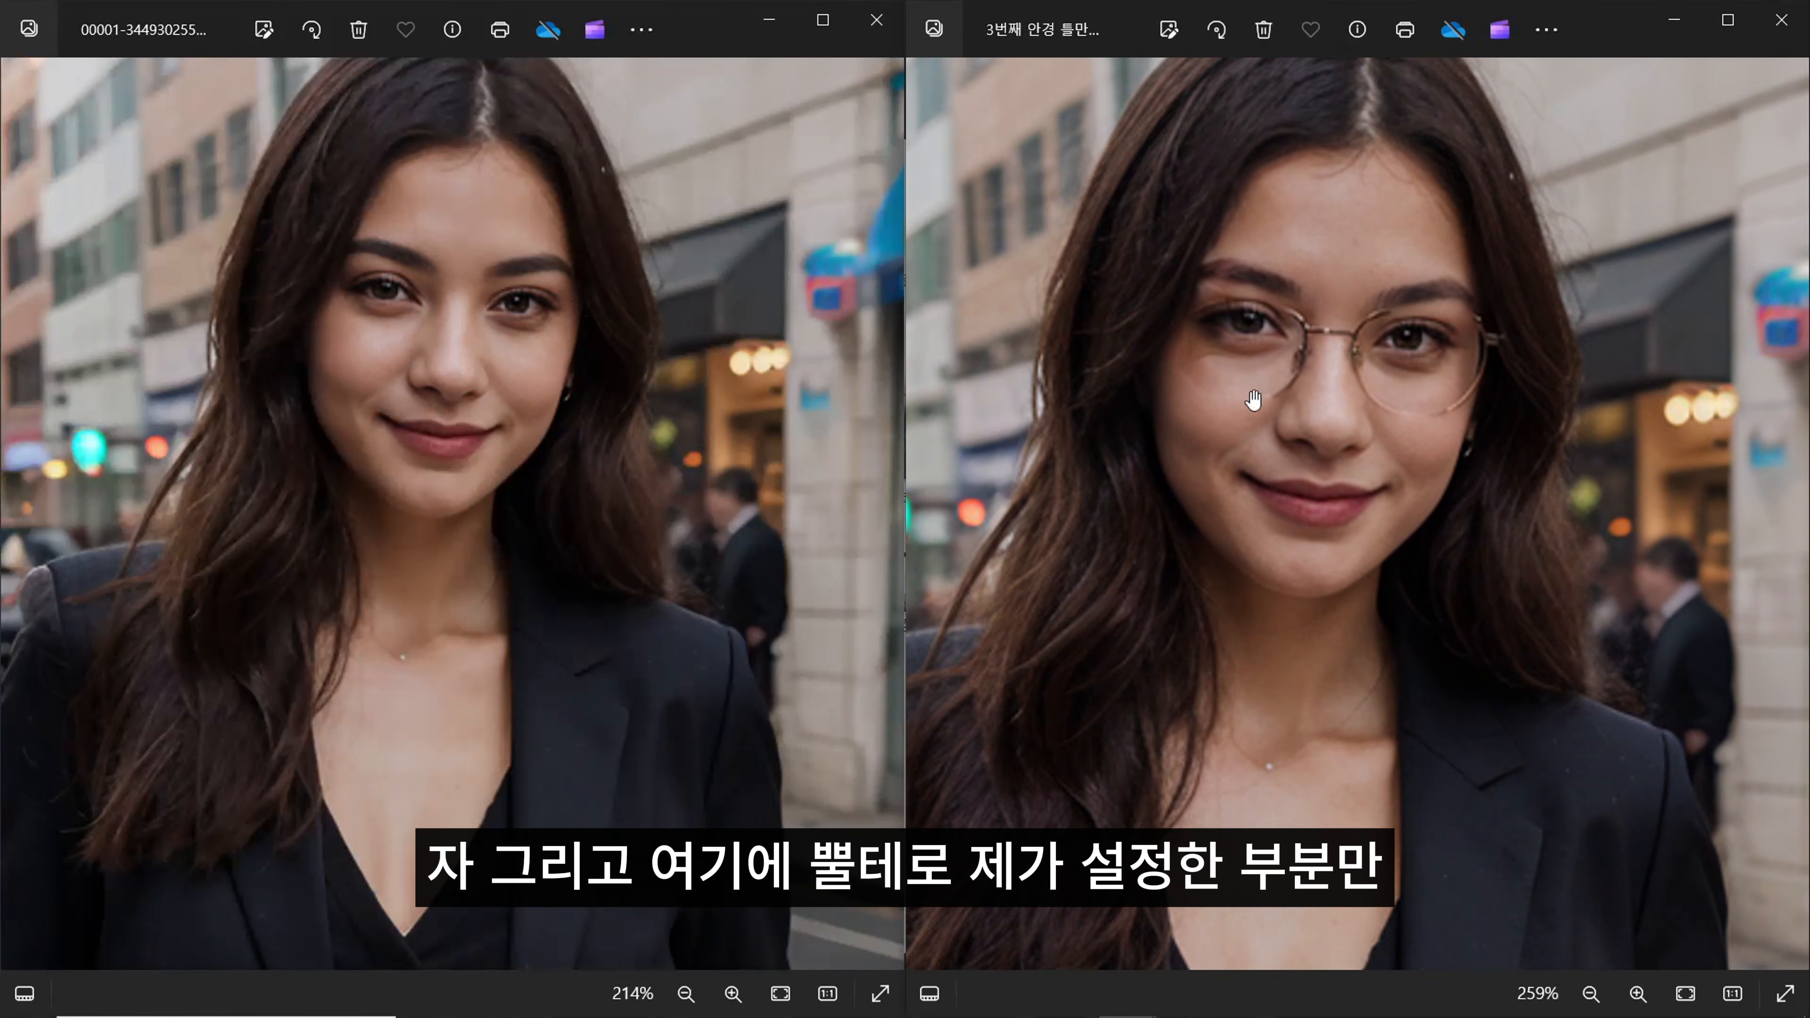